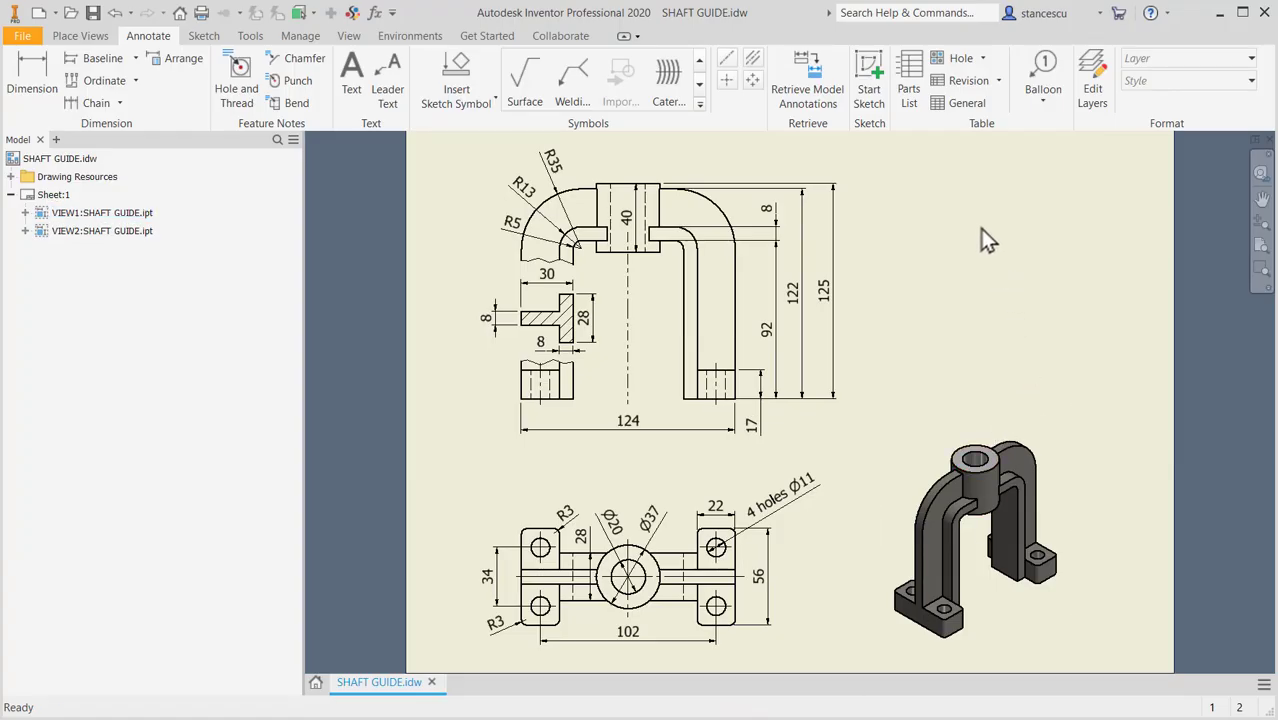
# Drag the vertical 28 dimension on the SHAFT GUIDE drawing so it sits beside the flange.
pyautogui.moveTo(579, 312); pyautogui.dragTo(568, 322)
# Create a new part from Standard (mm).ipt and start a 2D sketch on the XY plane.
pyautogui.click(38, 13)
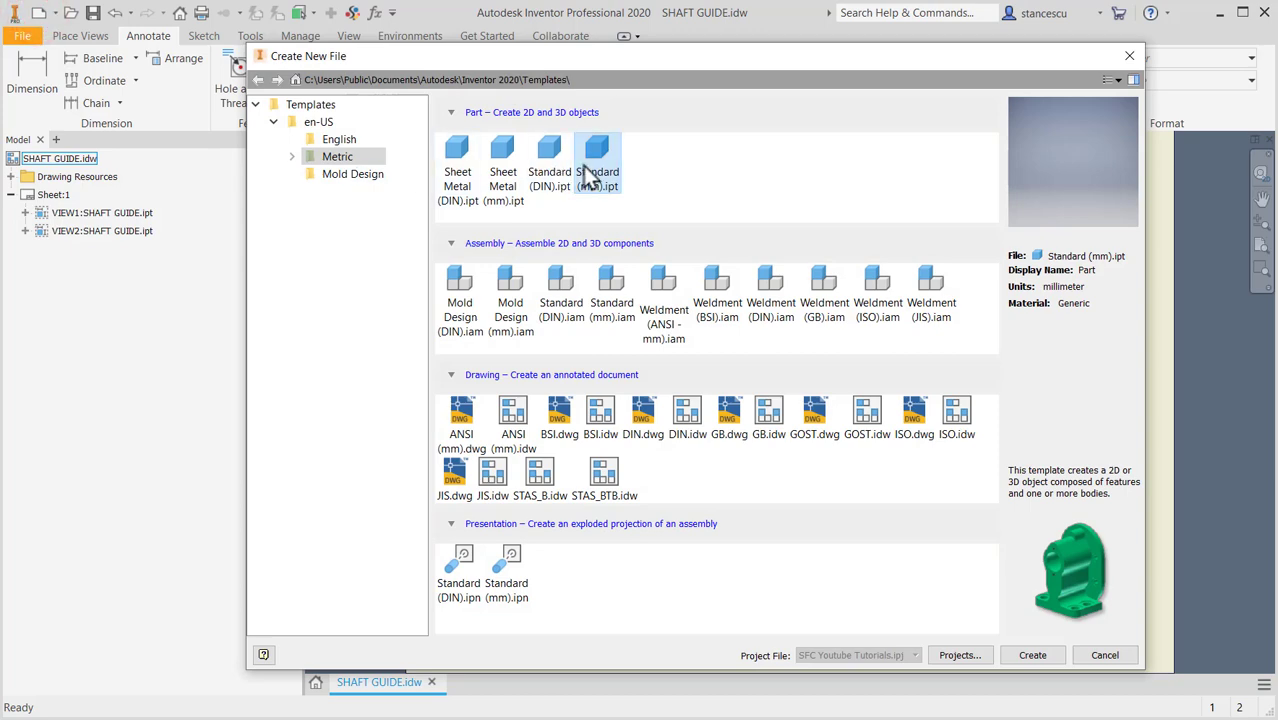
pyautogui.doubleClick(589, 166)
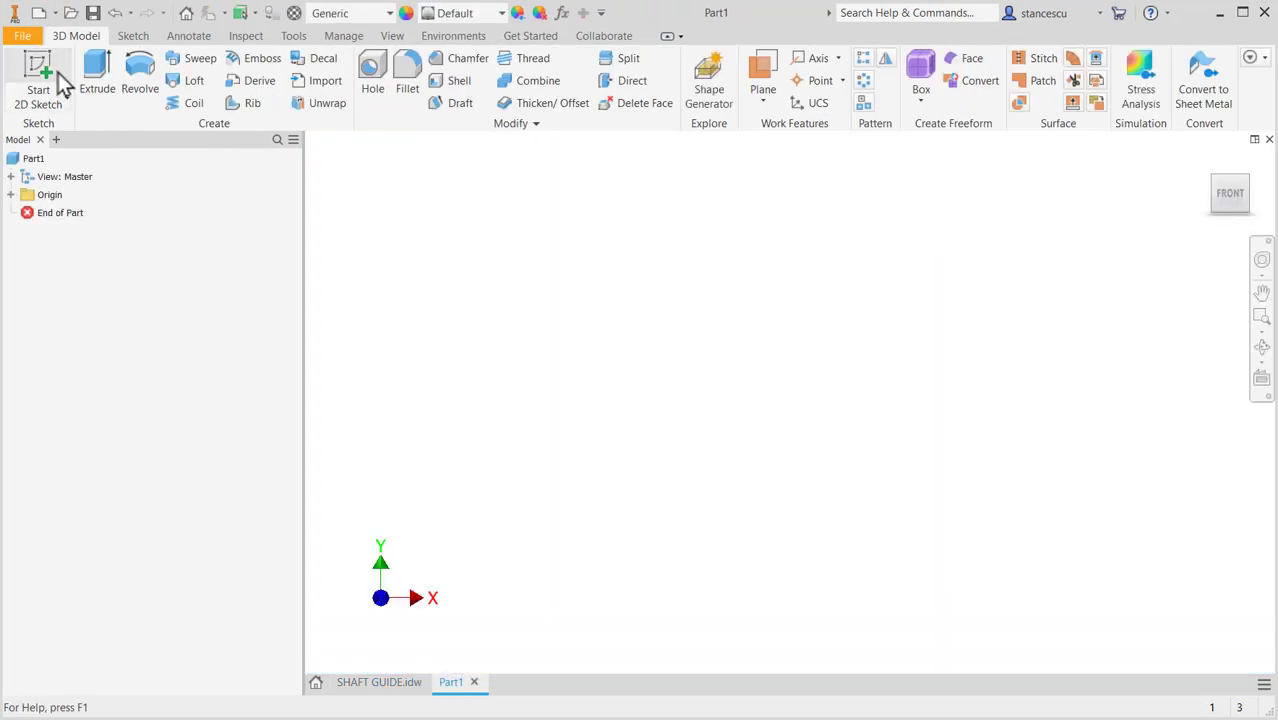
pyautogui.click(38, 70)
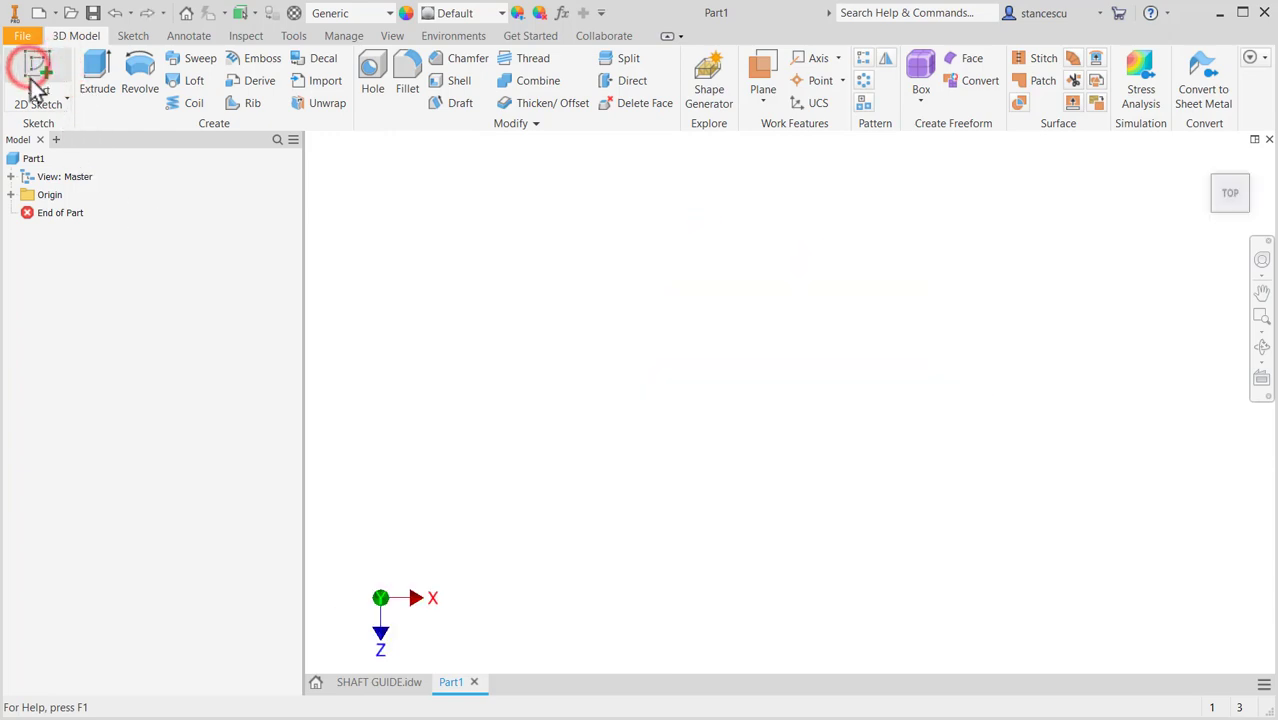
pyautogui.click(35, 75)
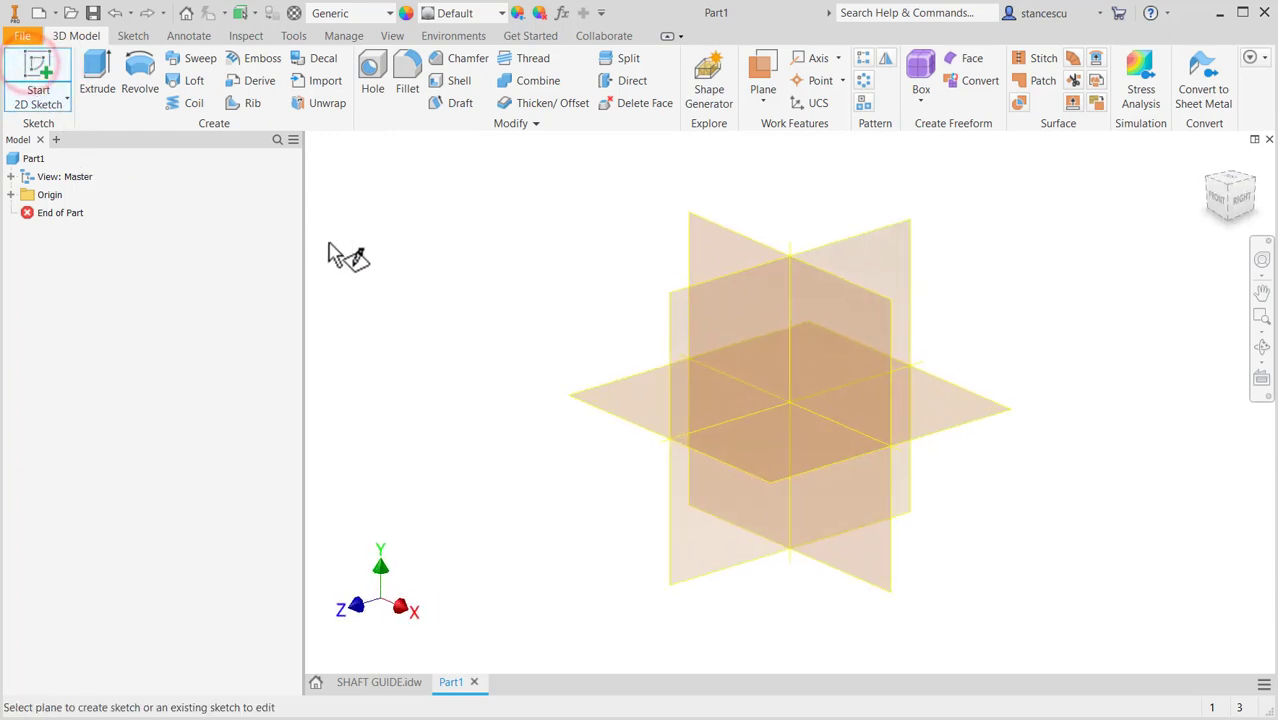
pyautogui.click(691, 268)
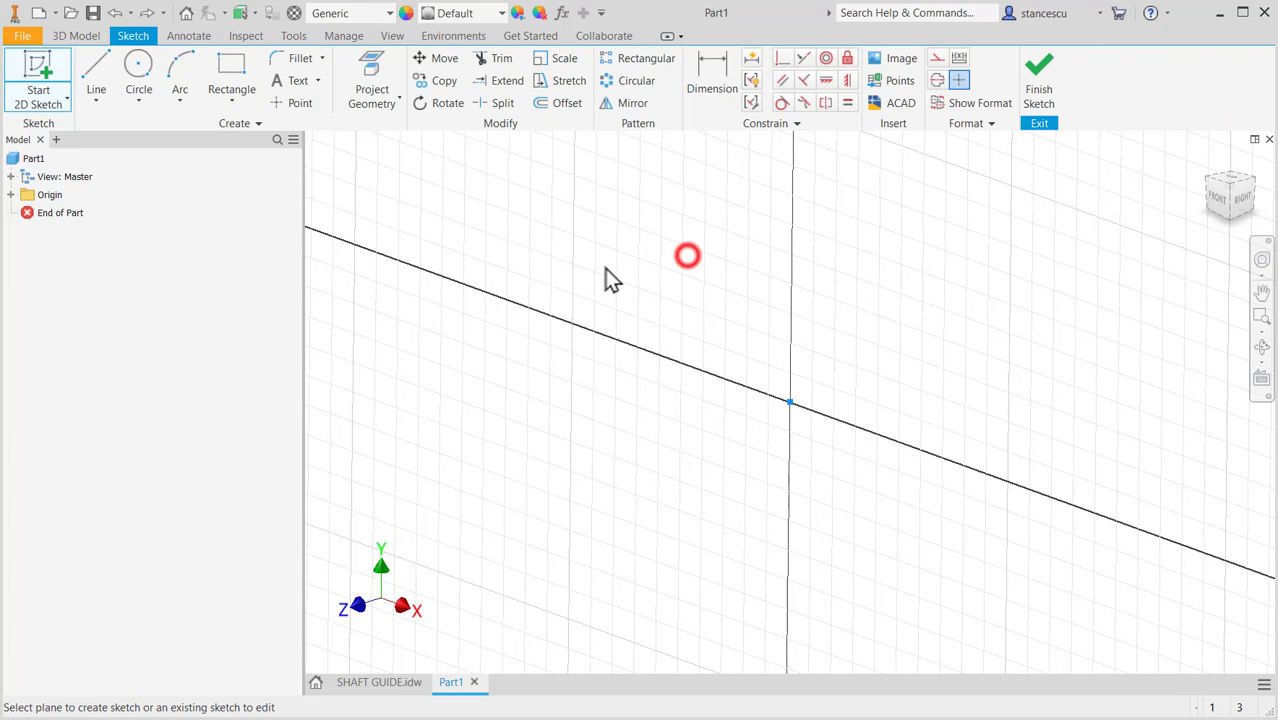
# Draw the arch: left side up from the X axis, tangent-arc corners, top line, right side down.
pyautogui.click(96, 68)
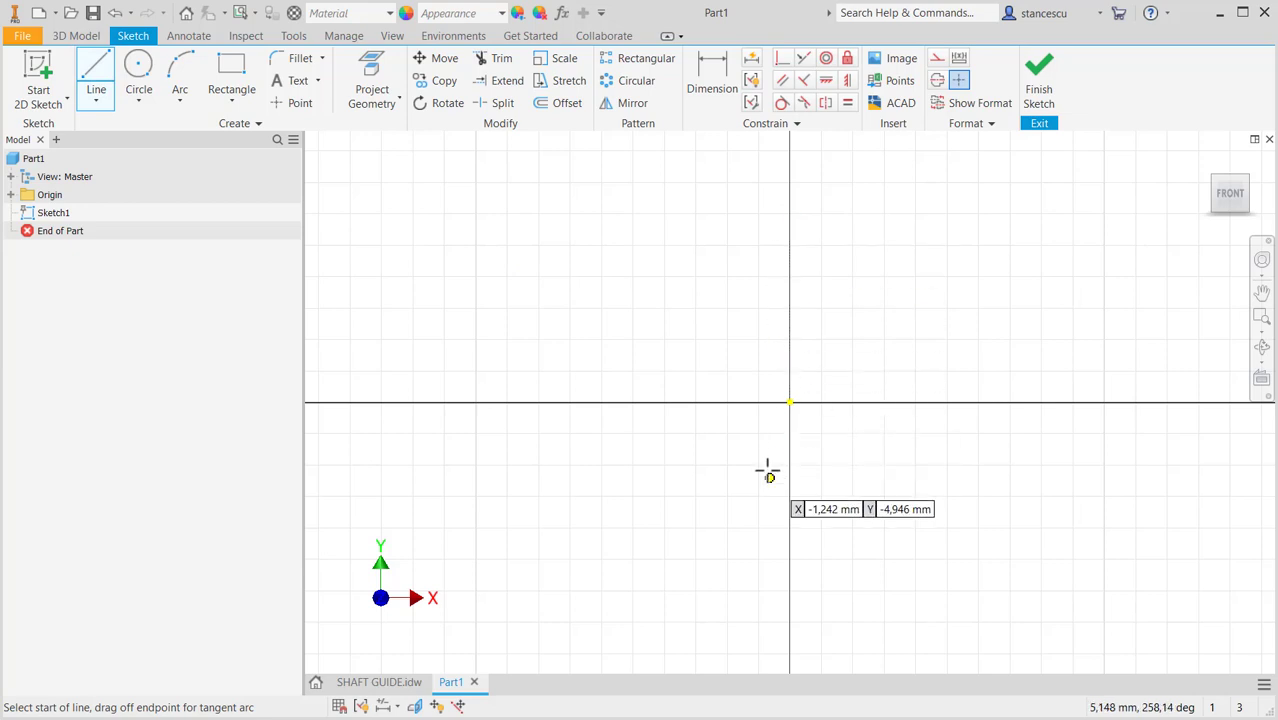
pyautogui.moveTo(765, 446); pyautogui.dragTo(786, 595, button='middle')
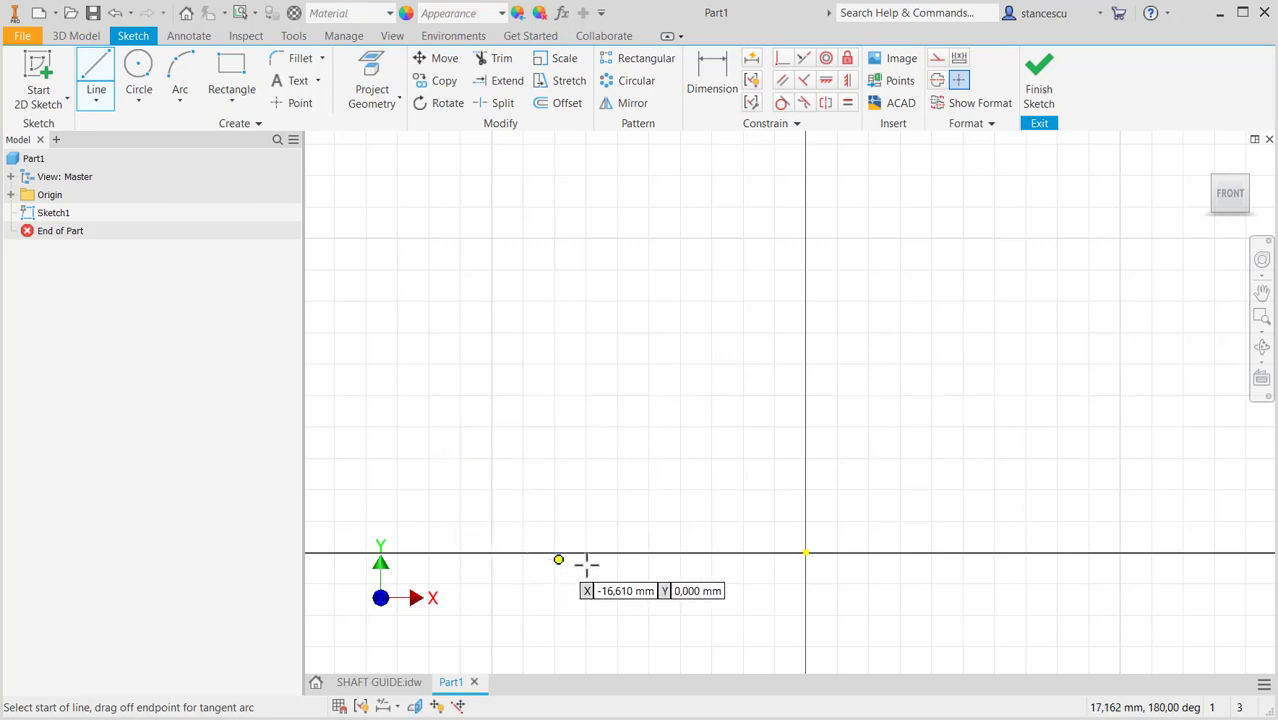
pyautogui.click(659, 553)
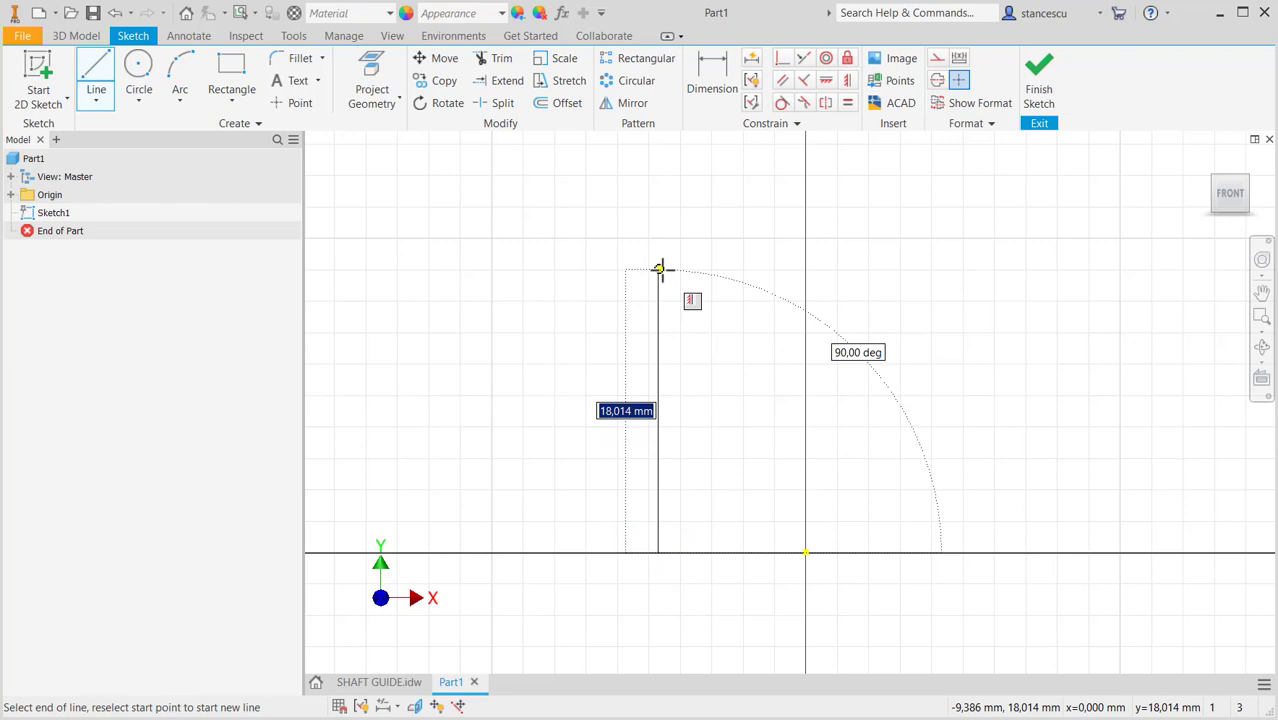
pyautogui.click(659, 266)
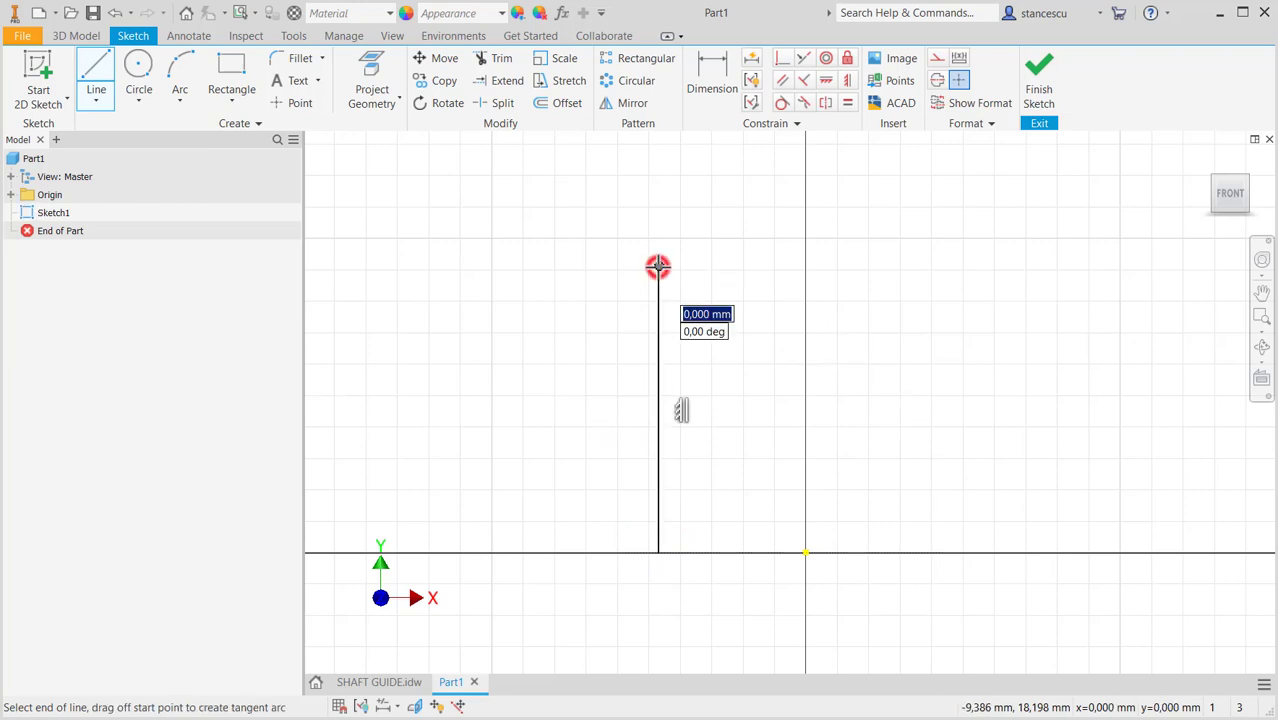
pyautogui.moveTo(659, 266); pyautogui.dragTo(700, 226)
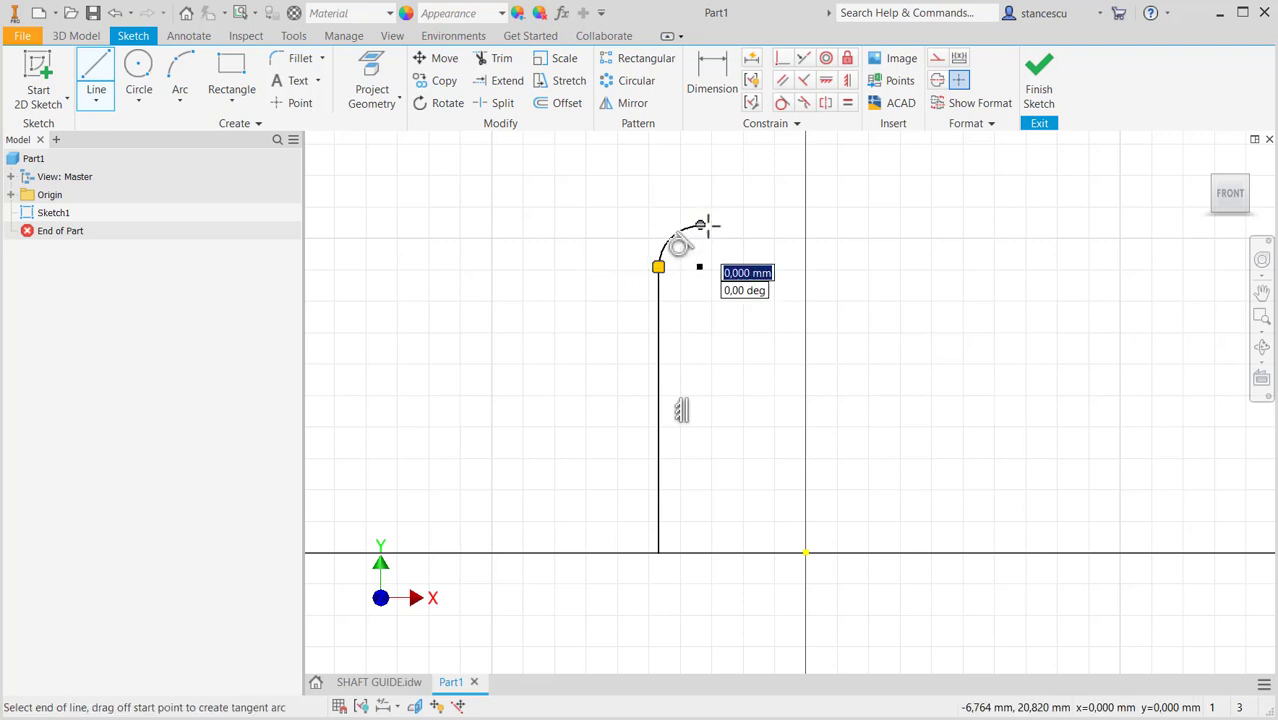
pyautogui.click(918, 225)
pyautogui.moveTo(918, 225); pyautogui.dragTo(957, 266)
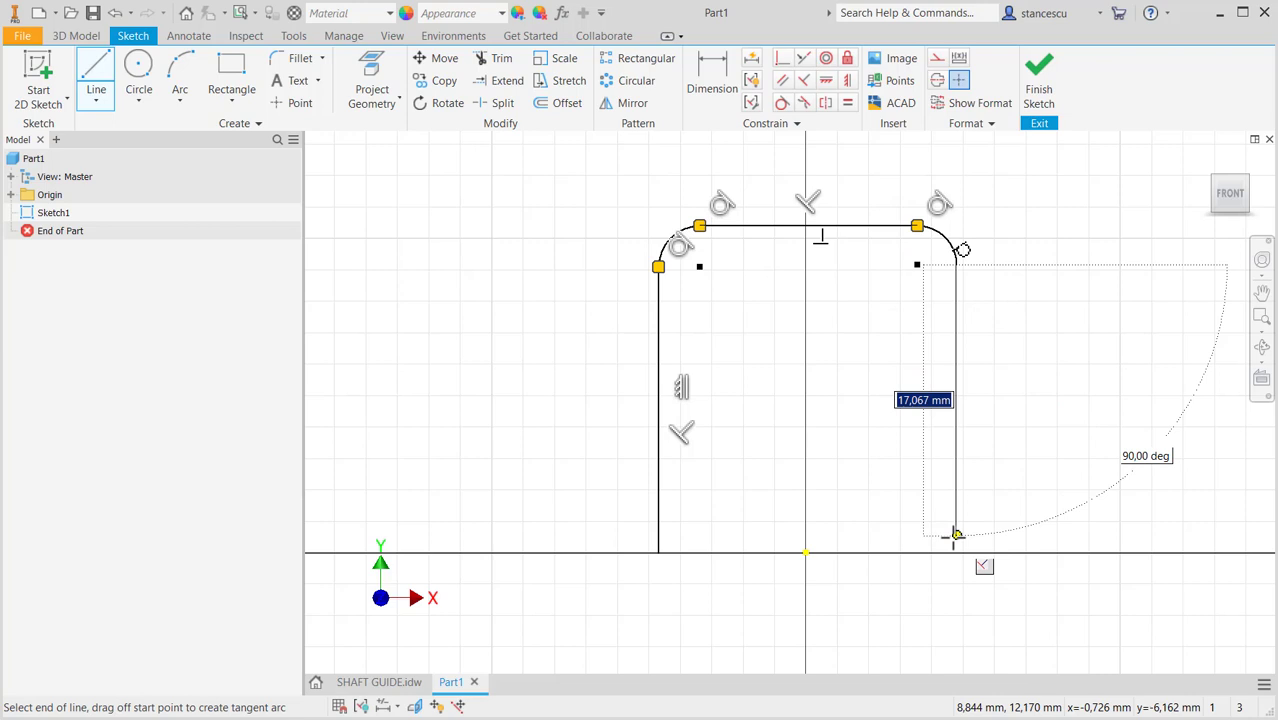
pyautogui.click(956, 552)
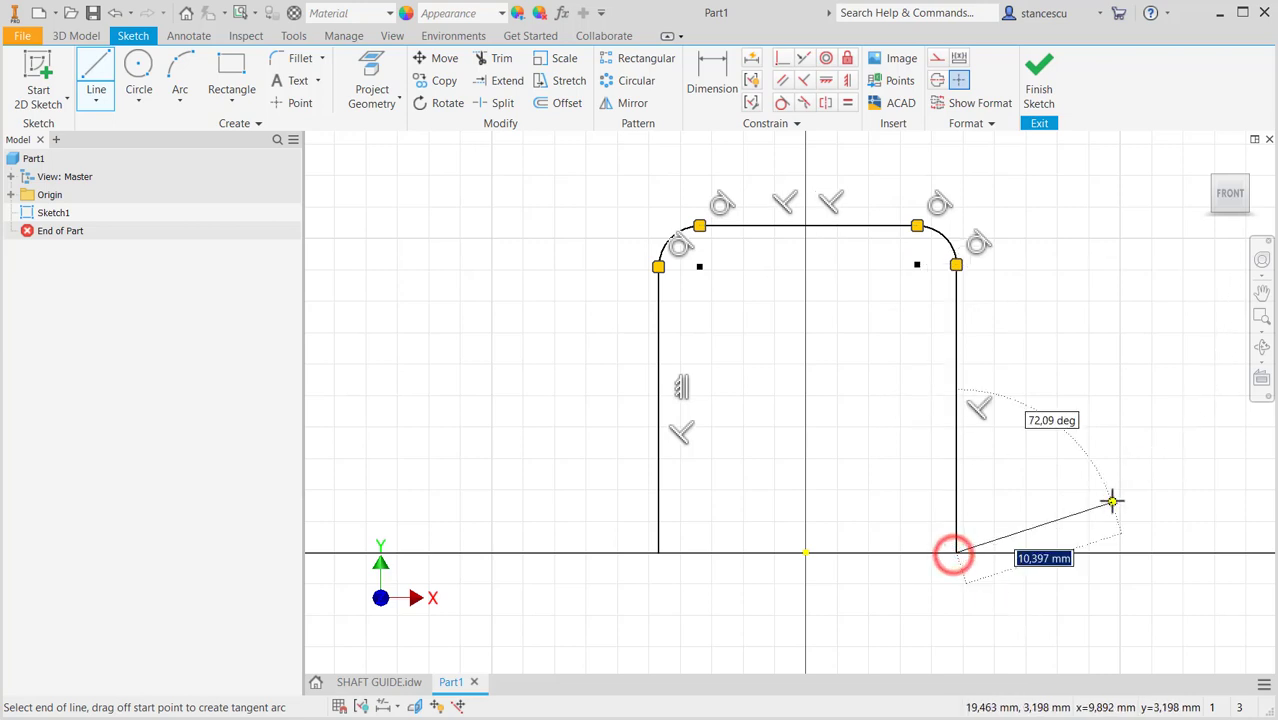
pyautogui.press('Escape')
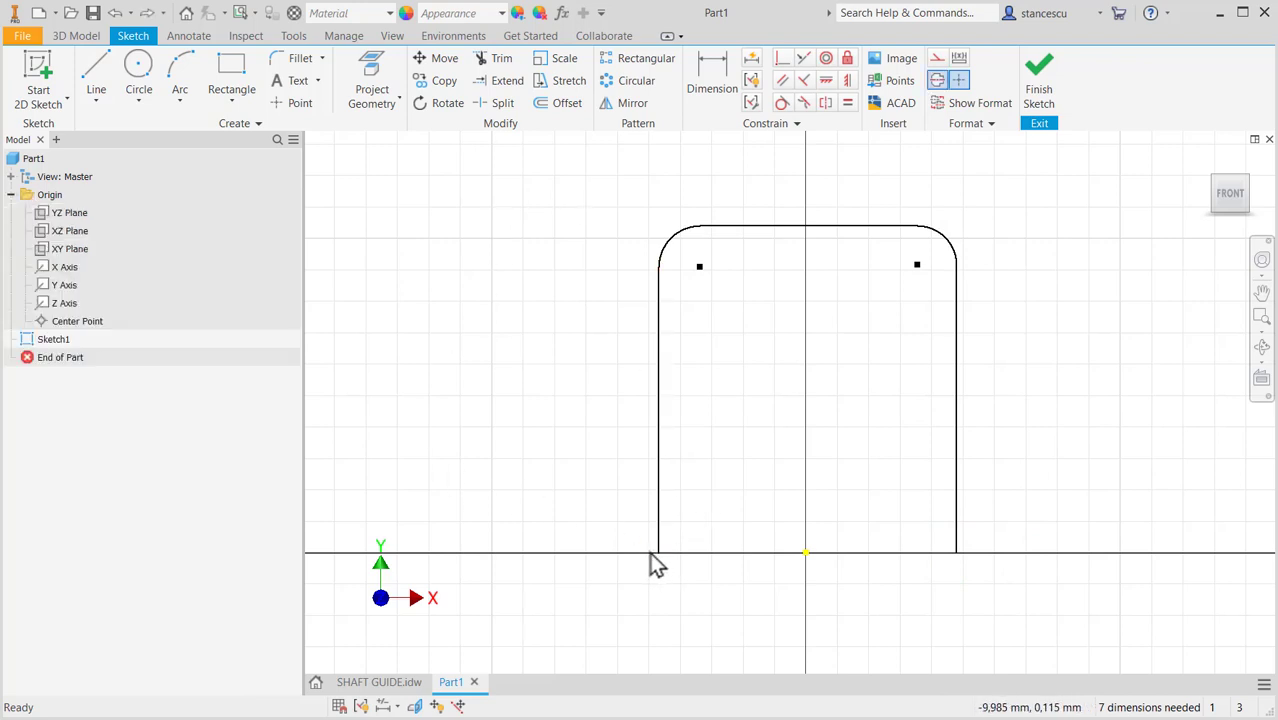
# Widen the arch slightly and make the two top corner arcs equal.
pyautogui.moveTo(658, 566)
pyautogui.mouseDown()
pyautogui.moveTo(673, 608)
pyautogui.moveTo(632, 586)
pyautogui.moveTo(647, 588)
pyautogui.mouseUp()
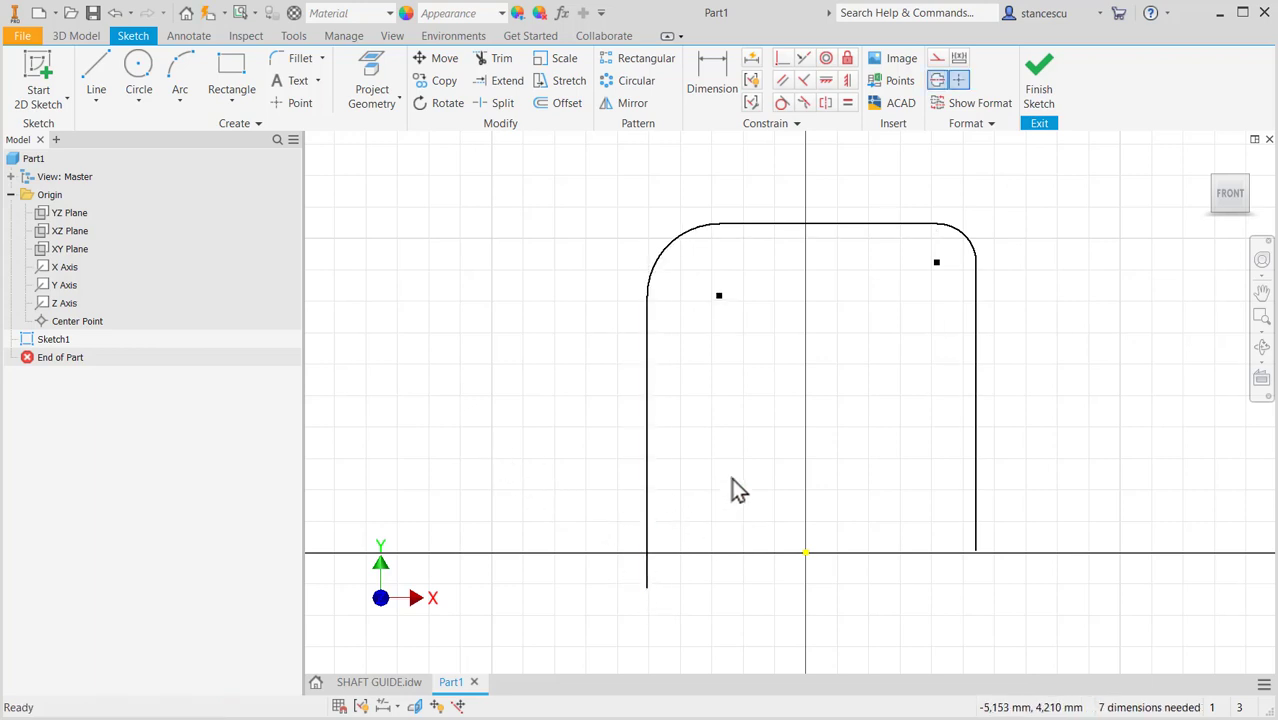
pyautogui.click(847, 101)
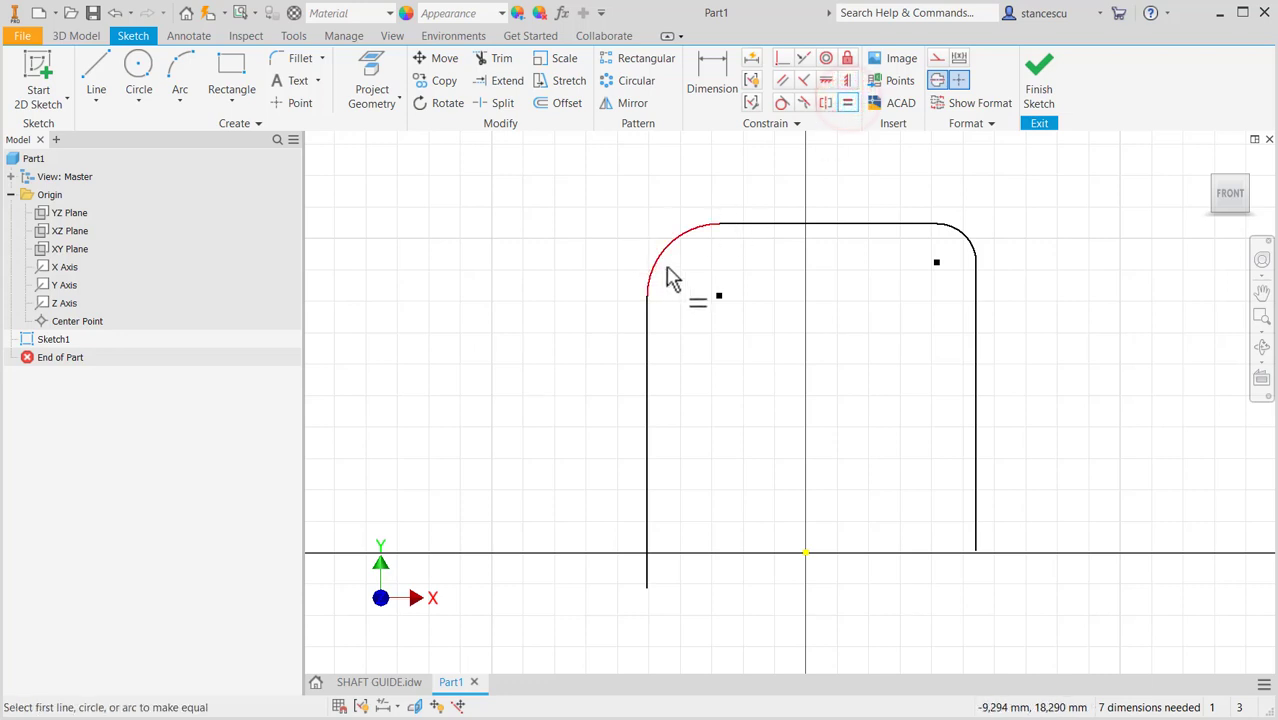
pyautogui.click(663, 251)
pyautogui.click(961, 241)
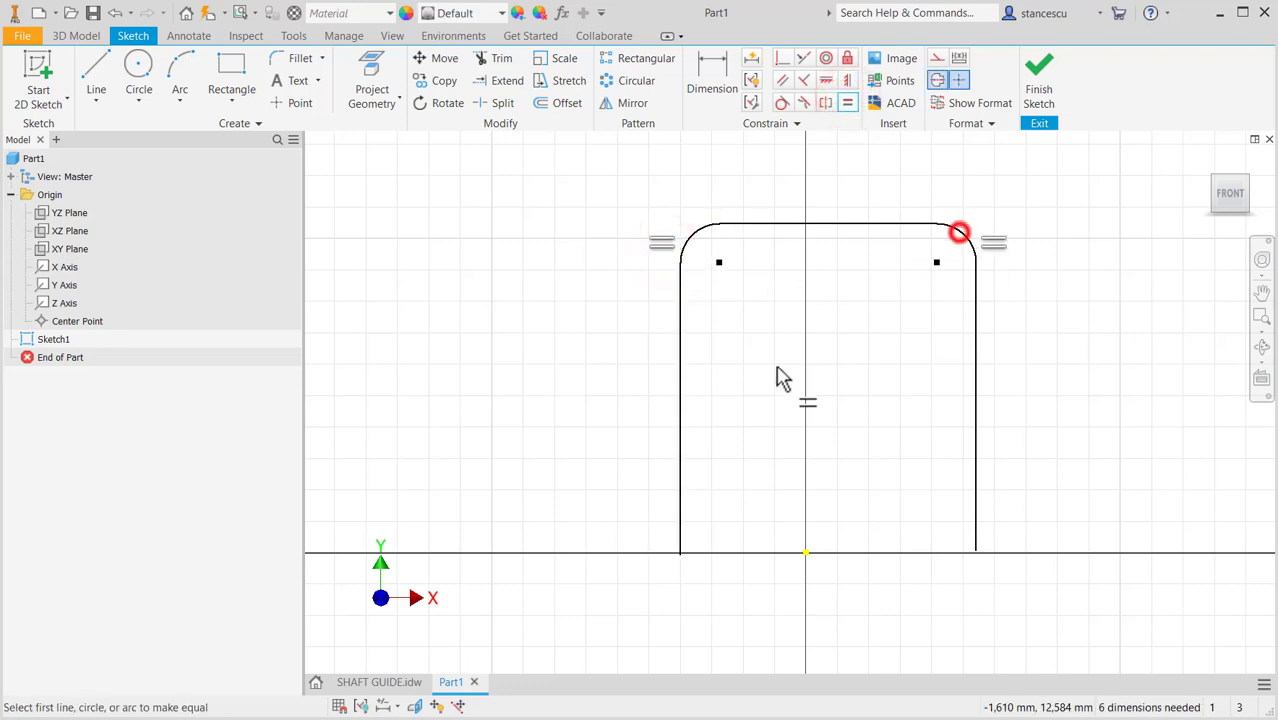
# Constrain both arch feet horizontally level with each other and with the origin.
pyautogui.click(826, 82)
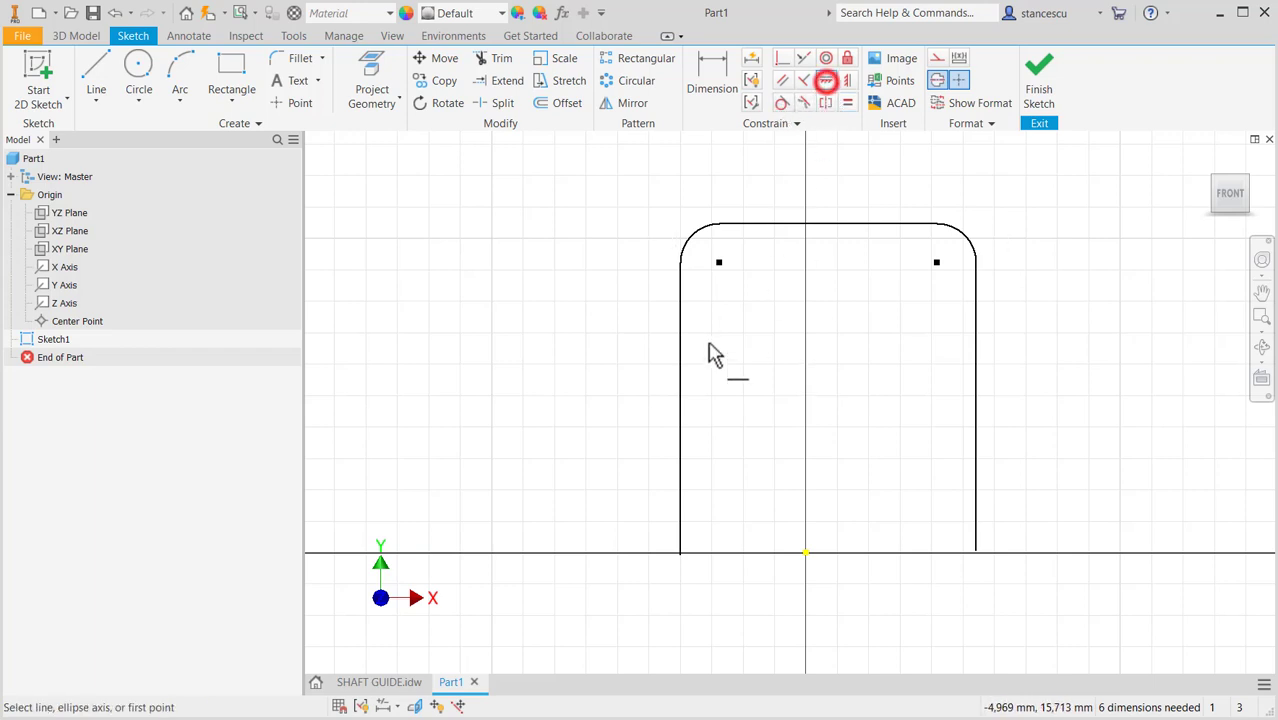
pyautogui.click(681, 554)
pyautogui.click(975, 551)
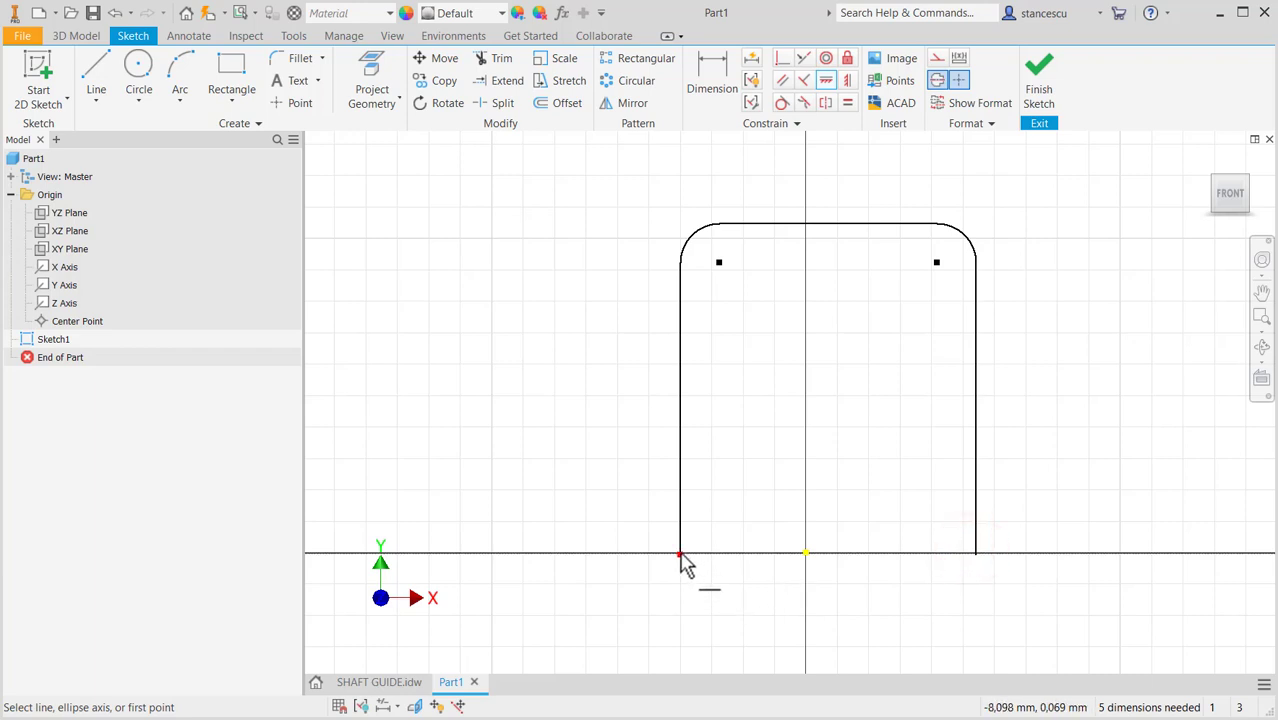
pyautogui.click(681, 554)
pyautogui.click(805, 551)
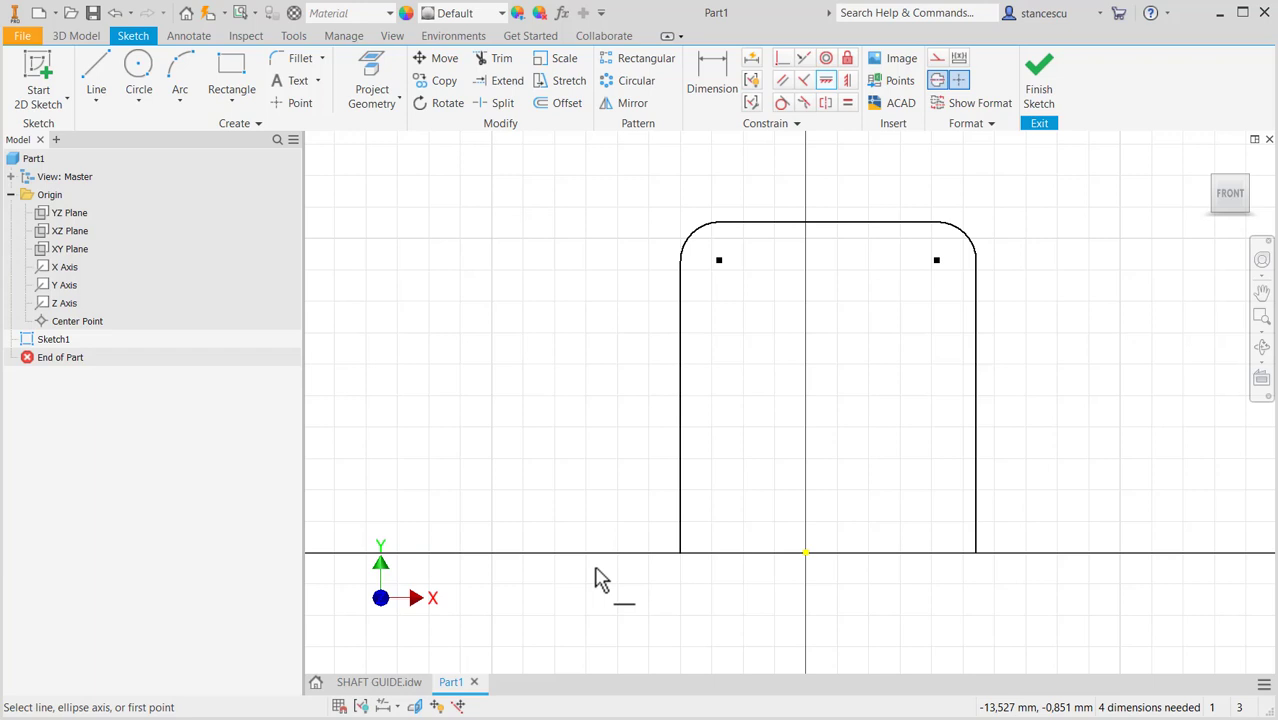
# Align the top line's midpoint vertically over the origin, then return to the SHAFT GUIDE drawing.
pyautogui.click(847, 81)
pyautogui.click(807, 553)
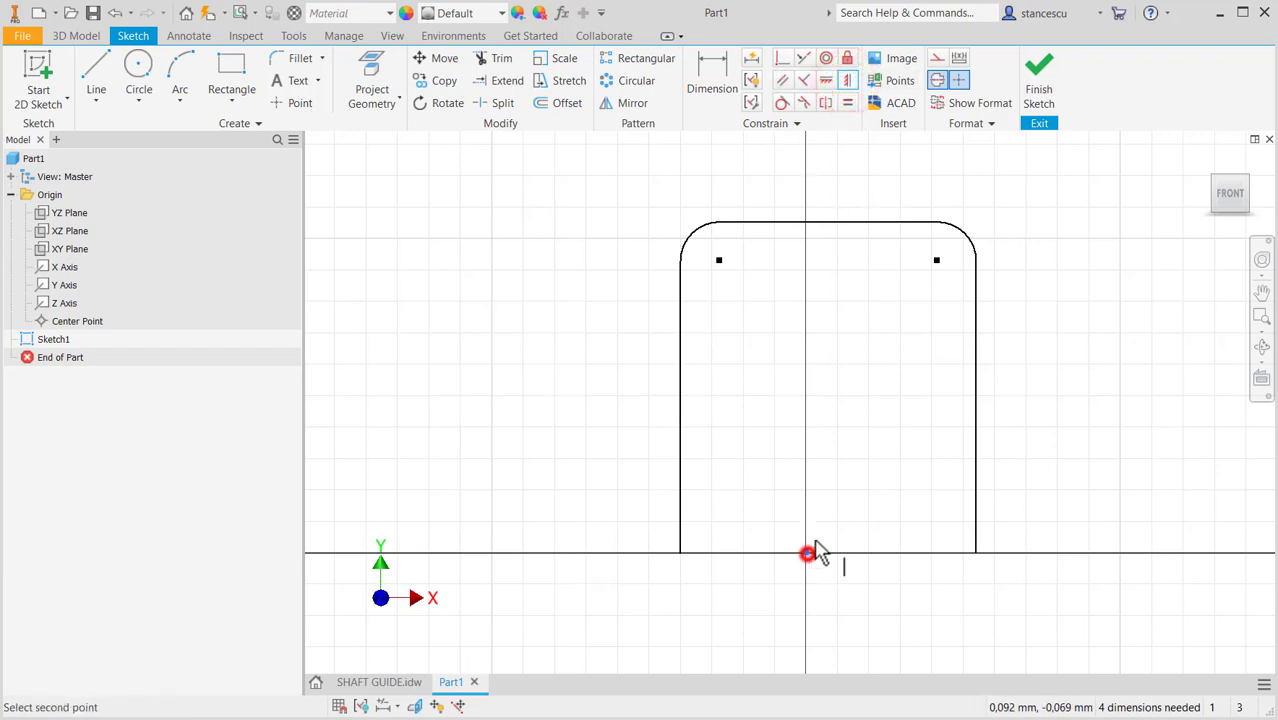
pyautogui.click(826, 222)
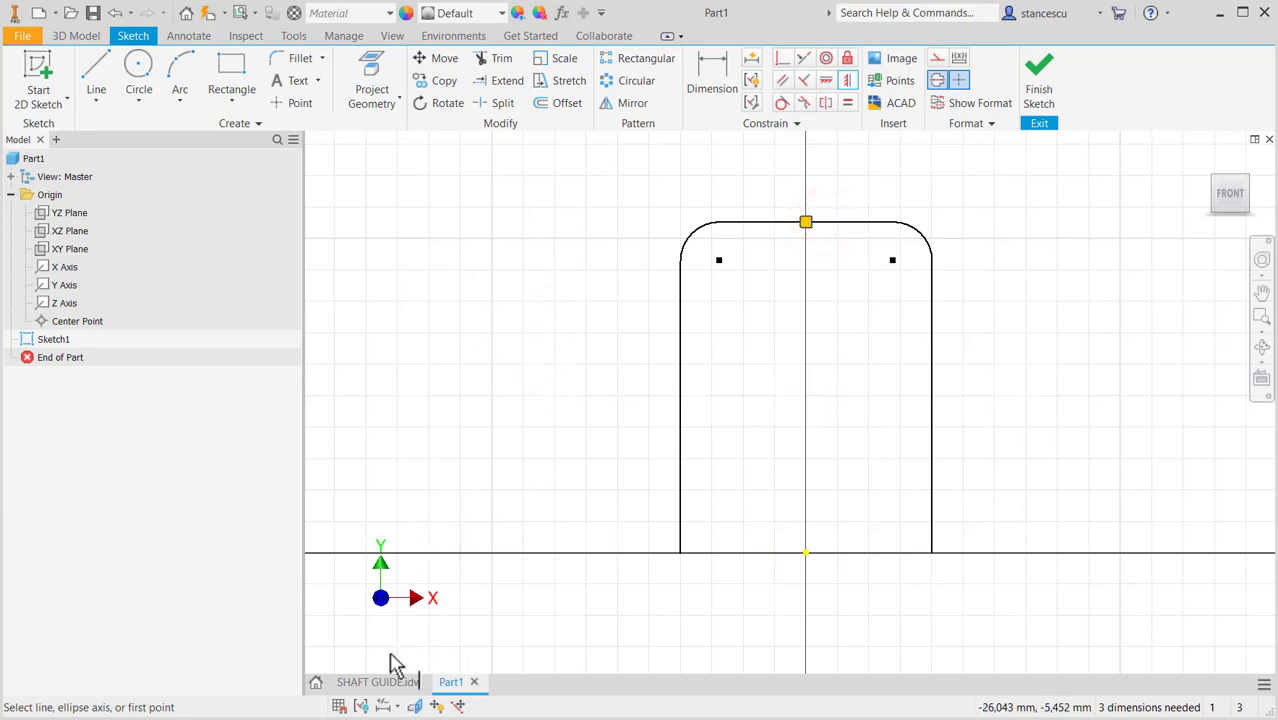
pyautogui.click(376, 683)
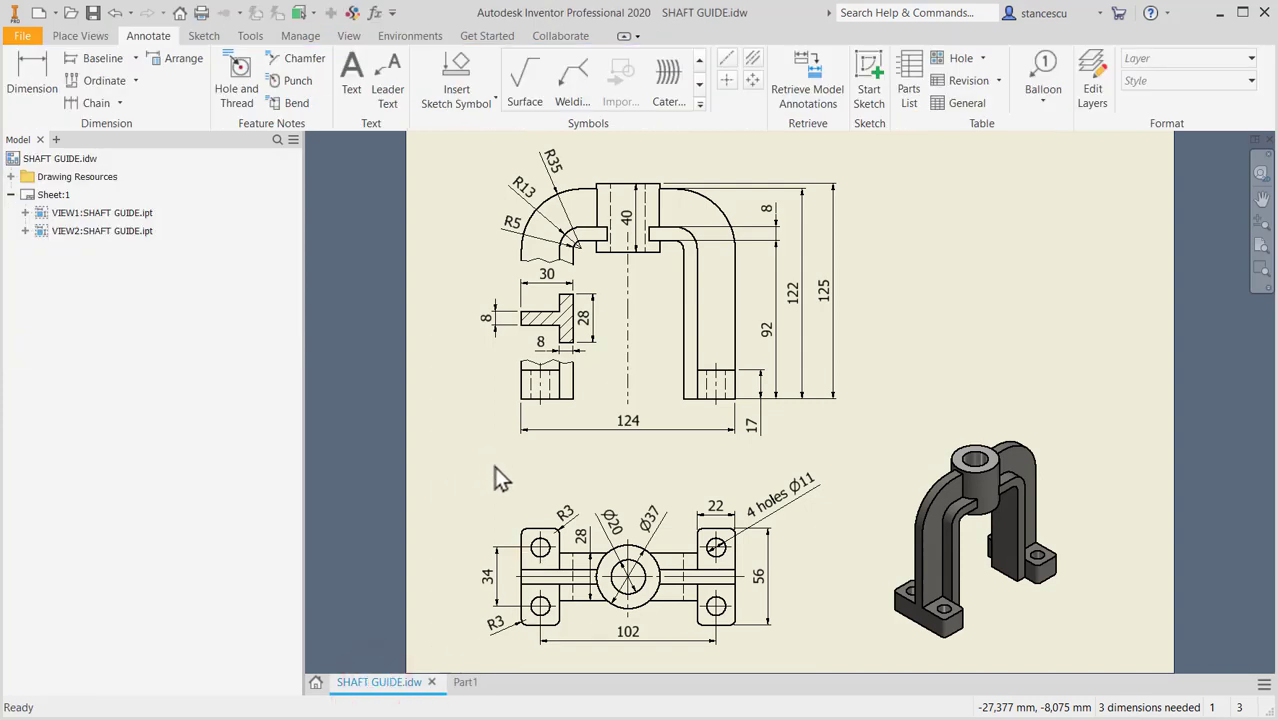
# Check the 124 overall width dimension on the drawing, then go back to the Part1 sketch.
pyautogui.click(640, 428)
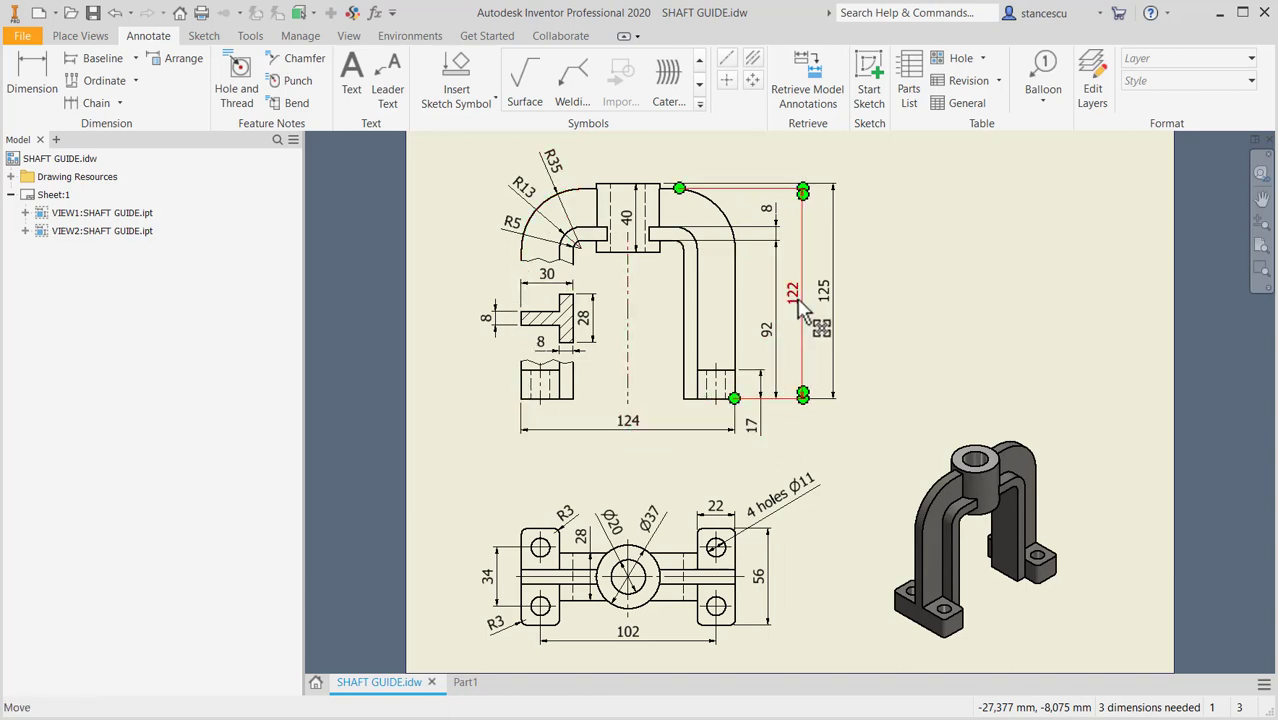
pyautogui.click(467, 686)
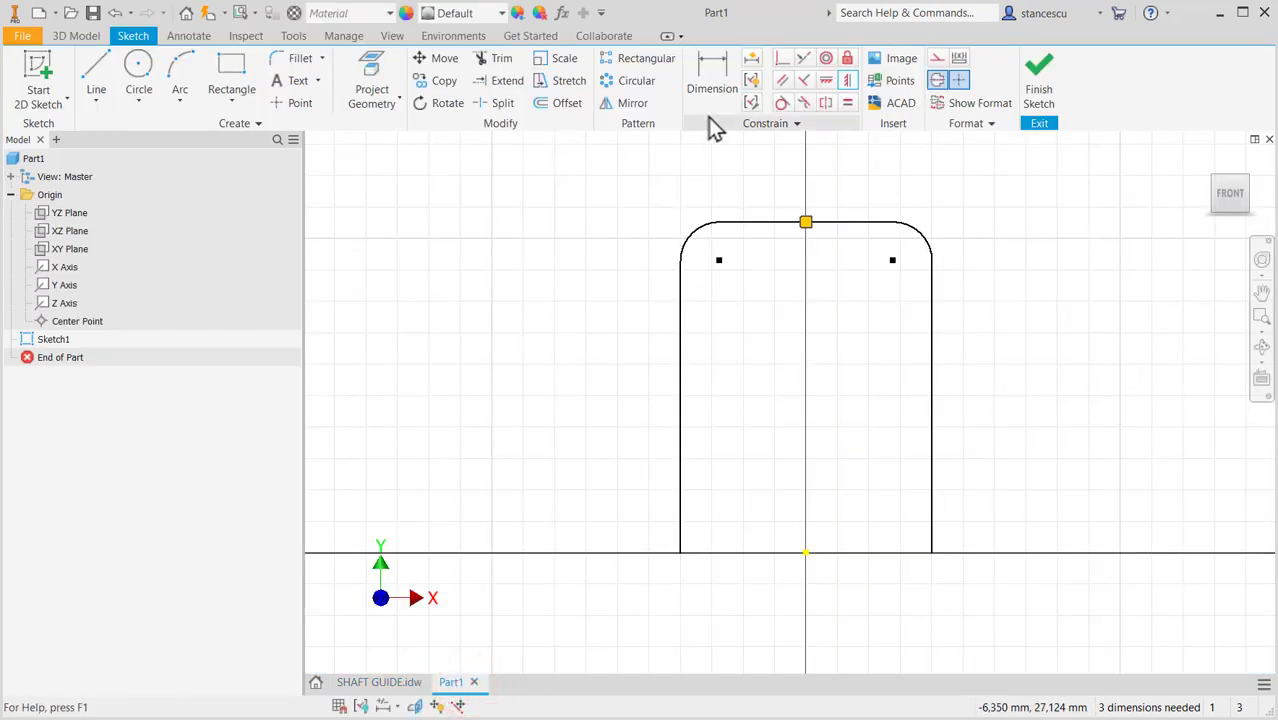
# Dimension the arch 122 high and 124 wide between its sides.
pyautogui.click(713, 88)
pyautogui.click(750, 222)
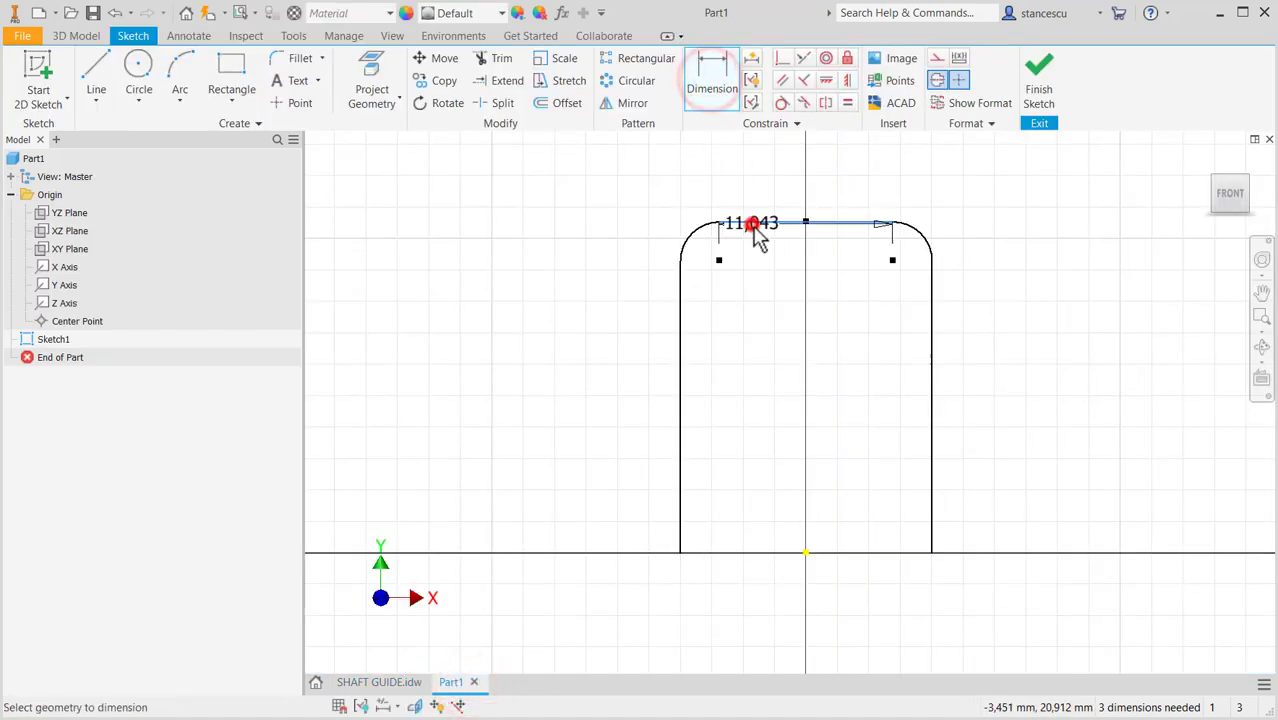
pyautogui.click(680, 551)
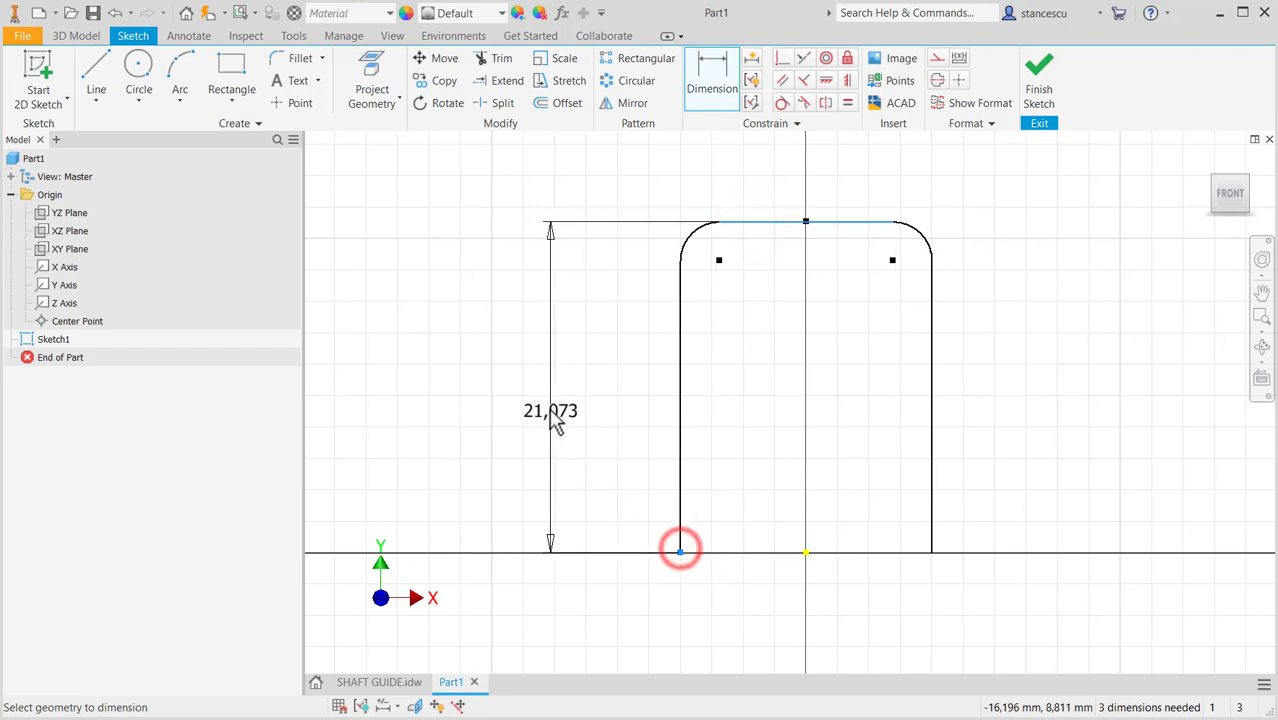
pyautogui.click(546, 402)
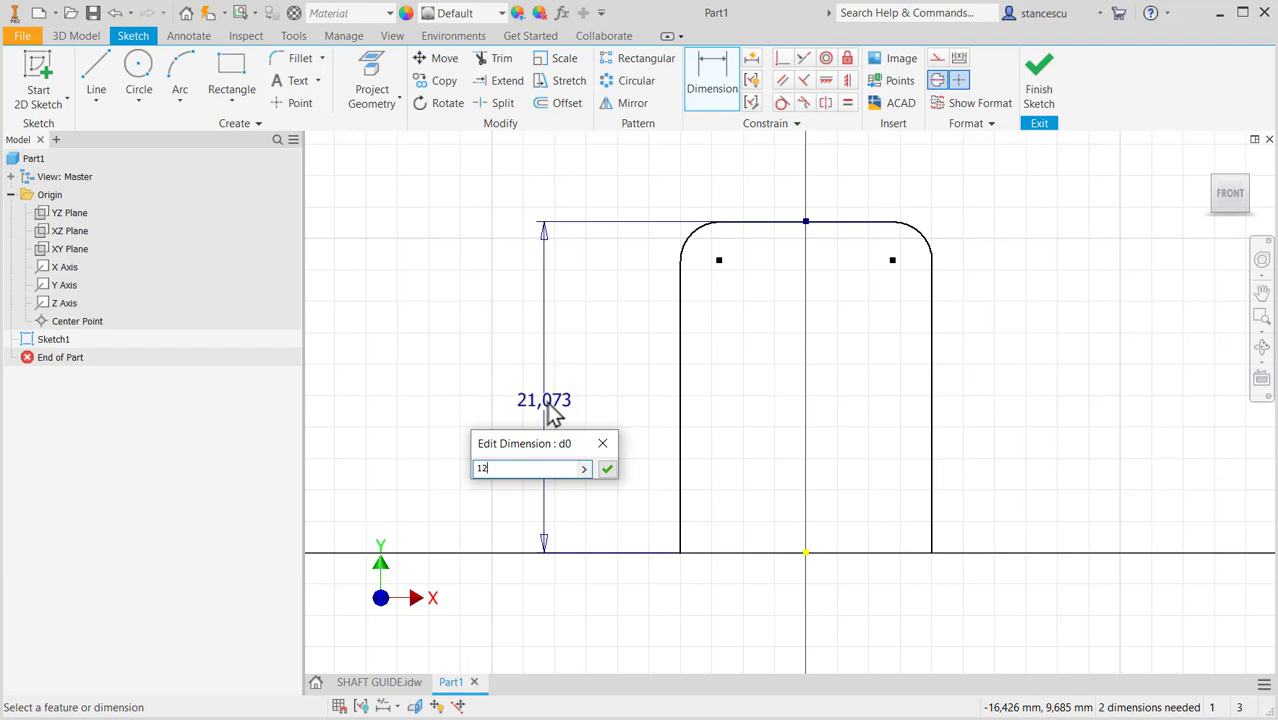
pyautogui.press('Return')
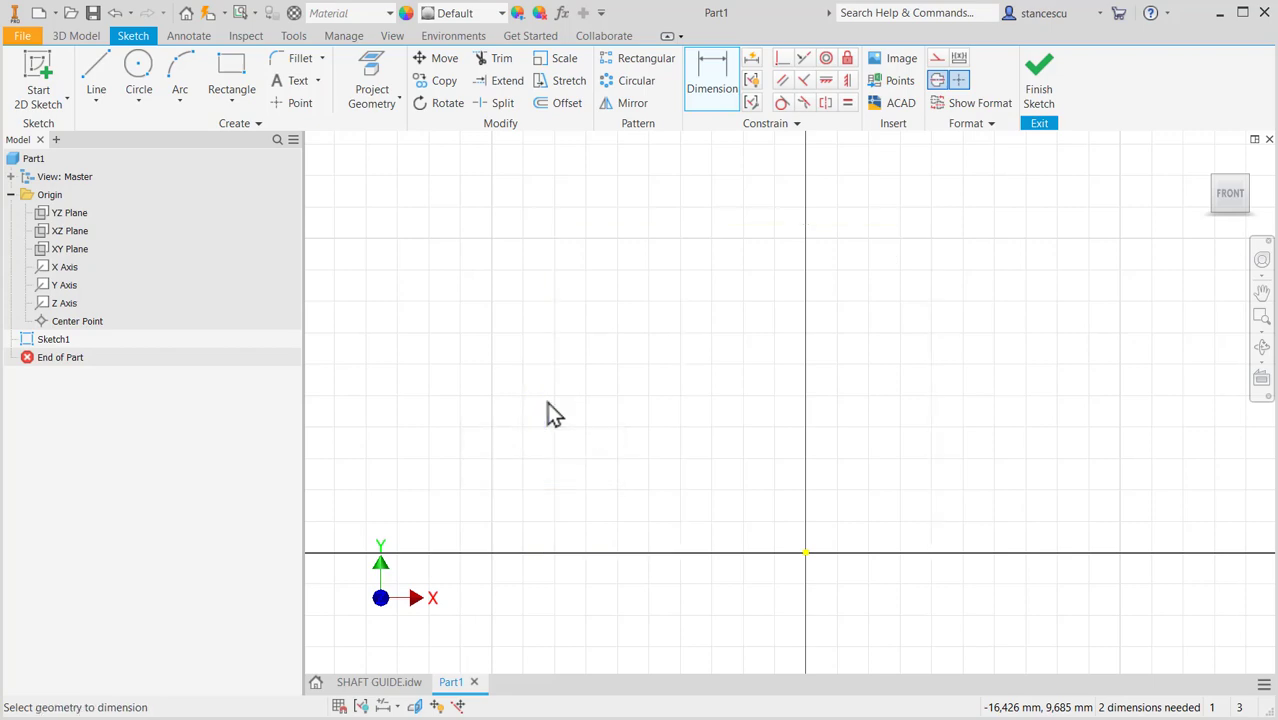
pyautogui.press('Home')
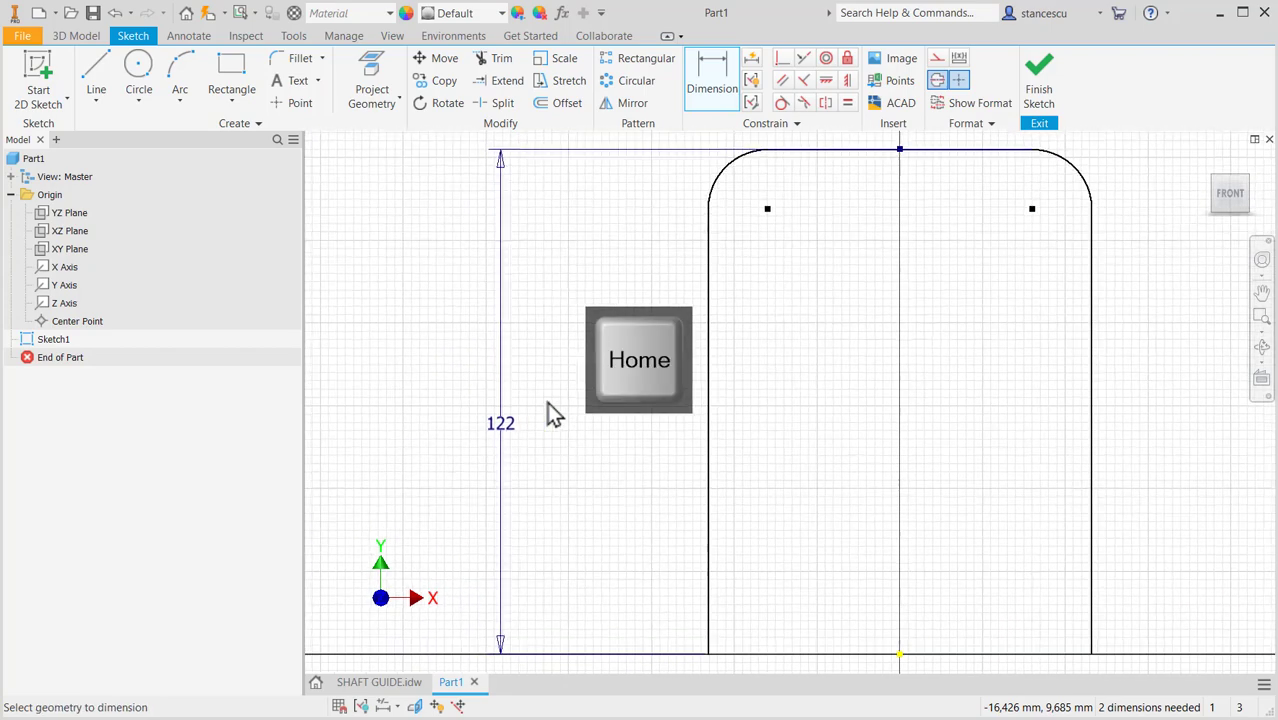
pyautogui.click(710, 478)
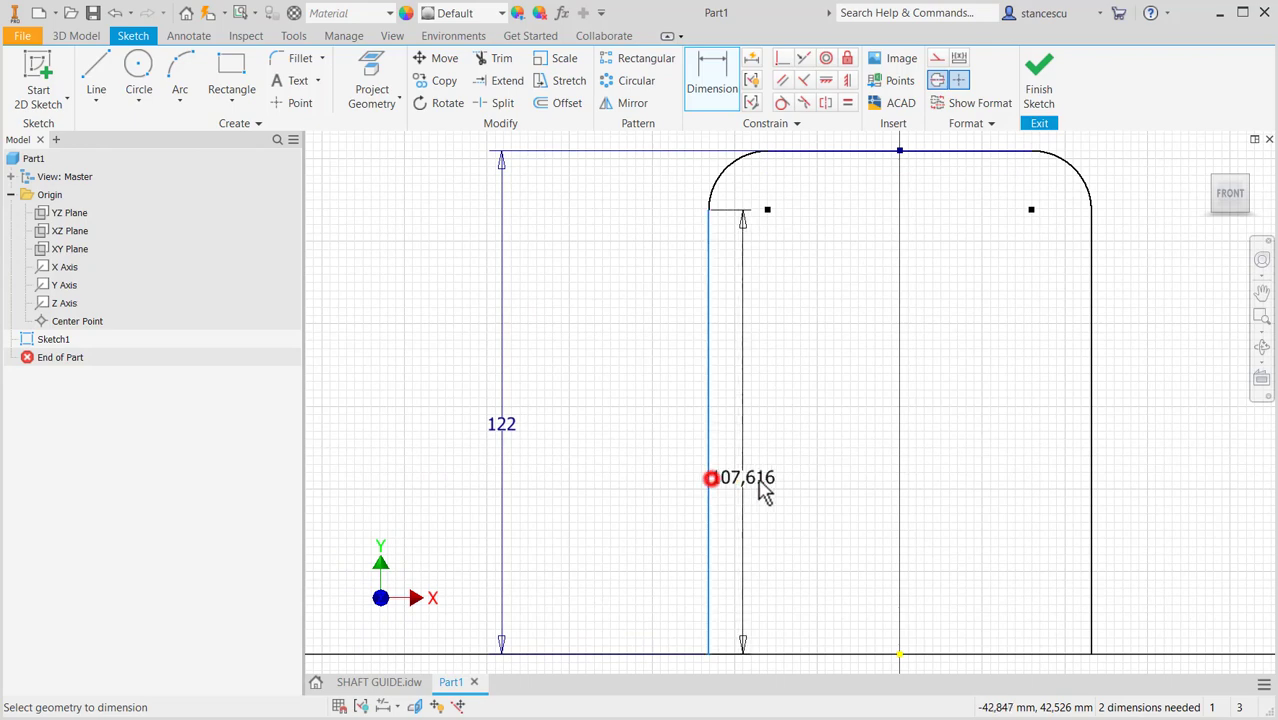
pyautogui.click(1089, 492)
pyautogui.click(972, 507)
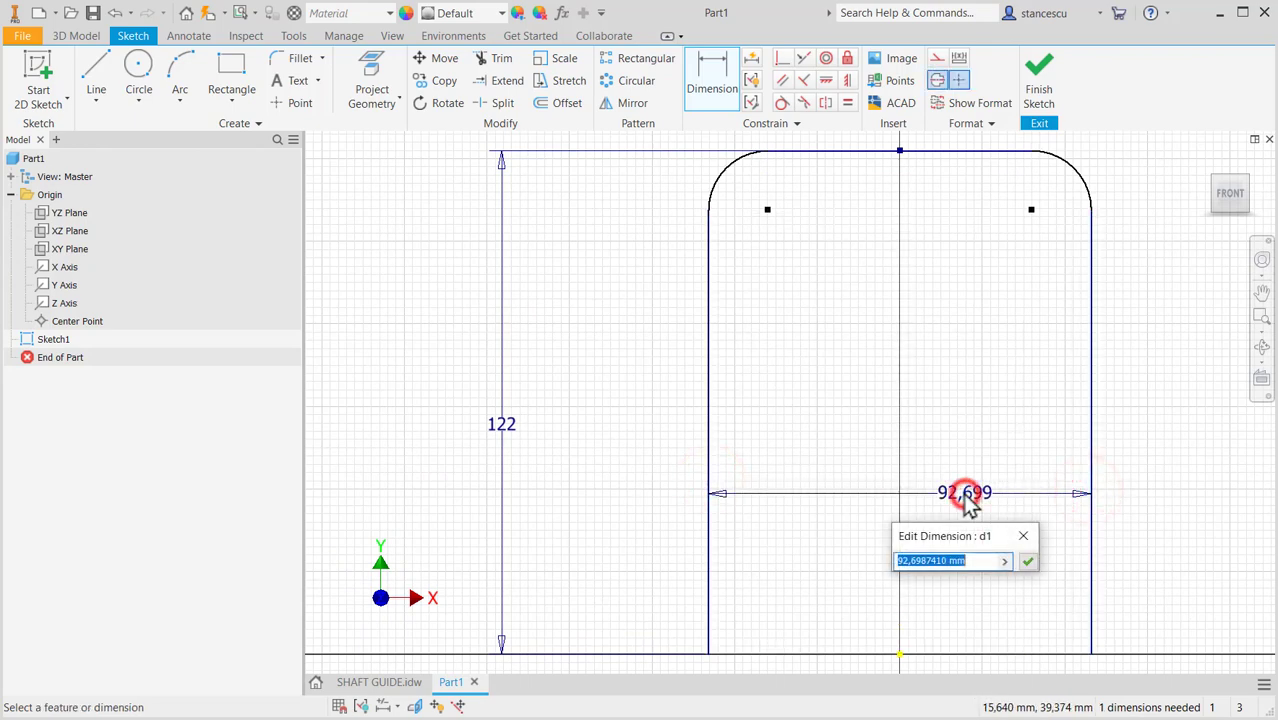
pyautogui.write('124')
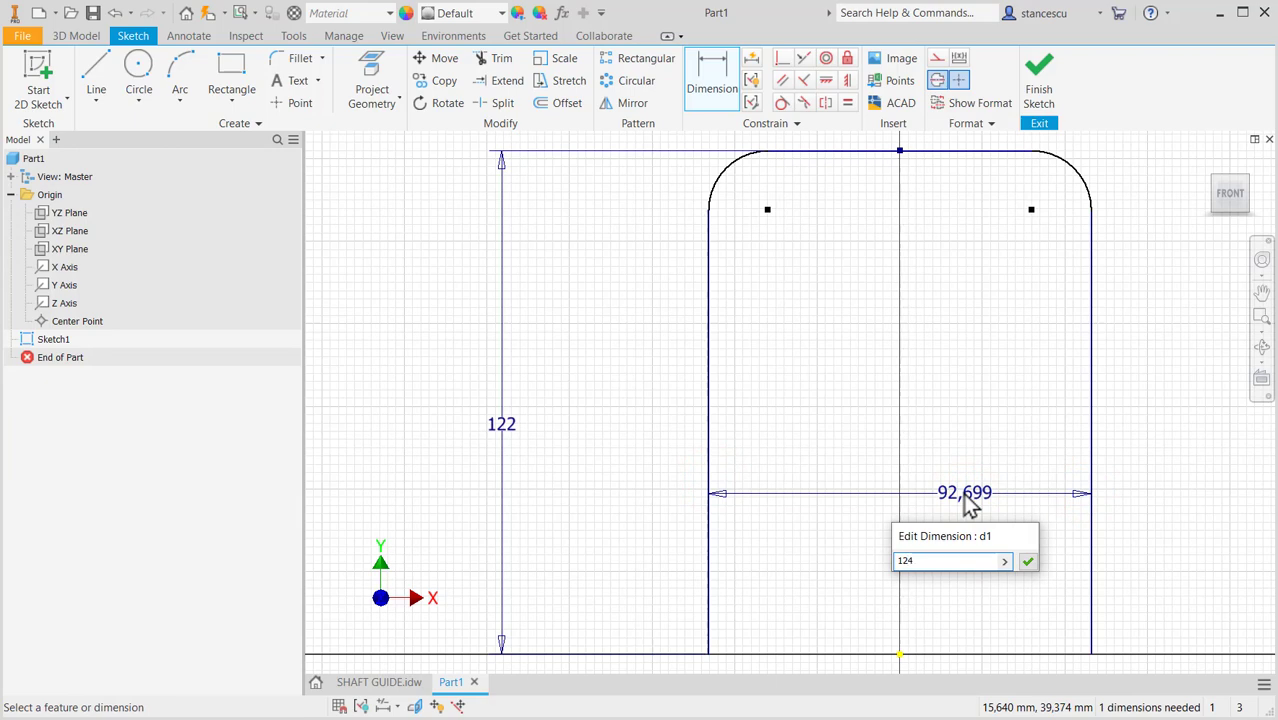
pyautogui.press('Return')
pyautogui.press('Escape')
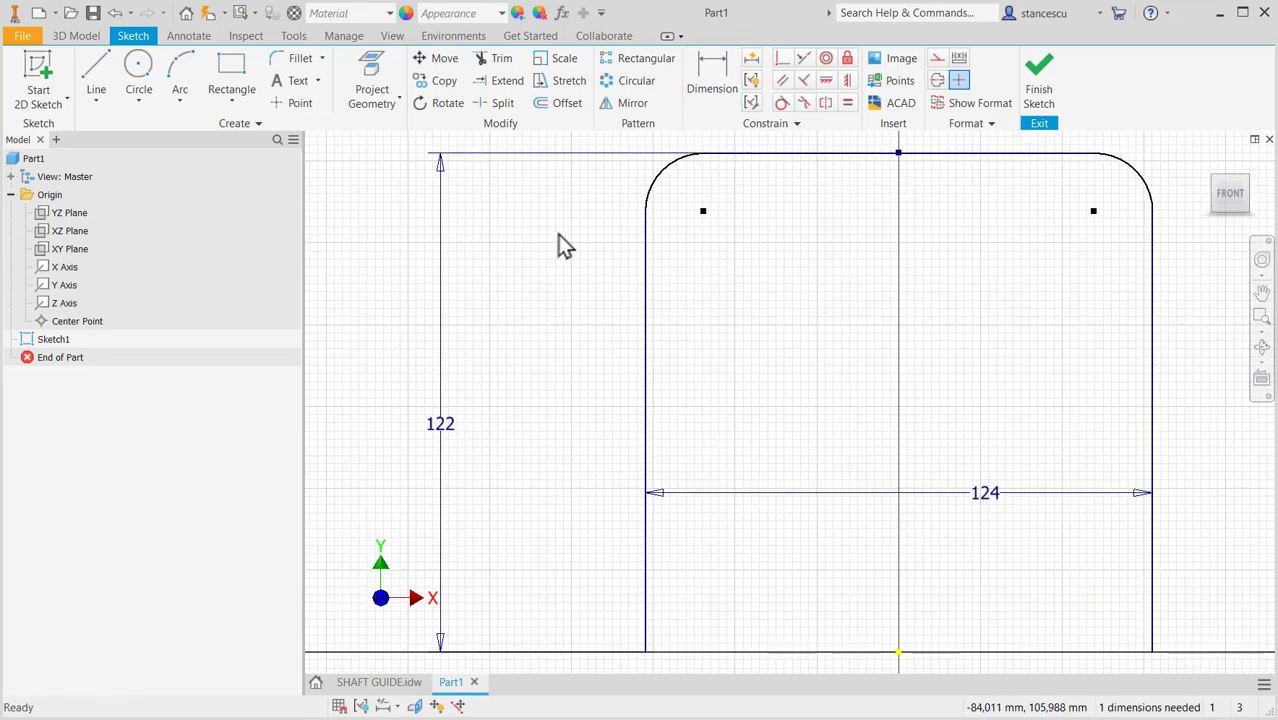
# Dimension the top-left corner arc to a 35 radius.
pyautogui.click(712, 68)
pyautogui.click(663, 178)
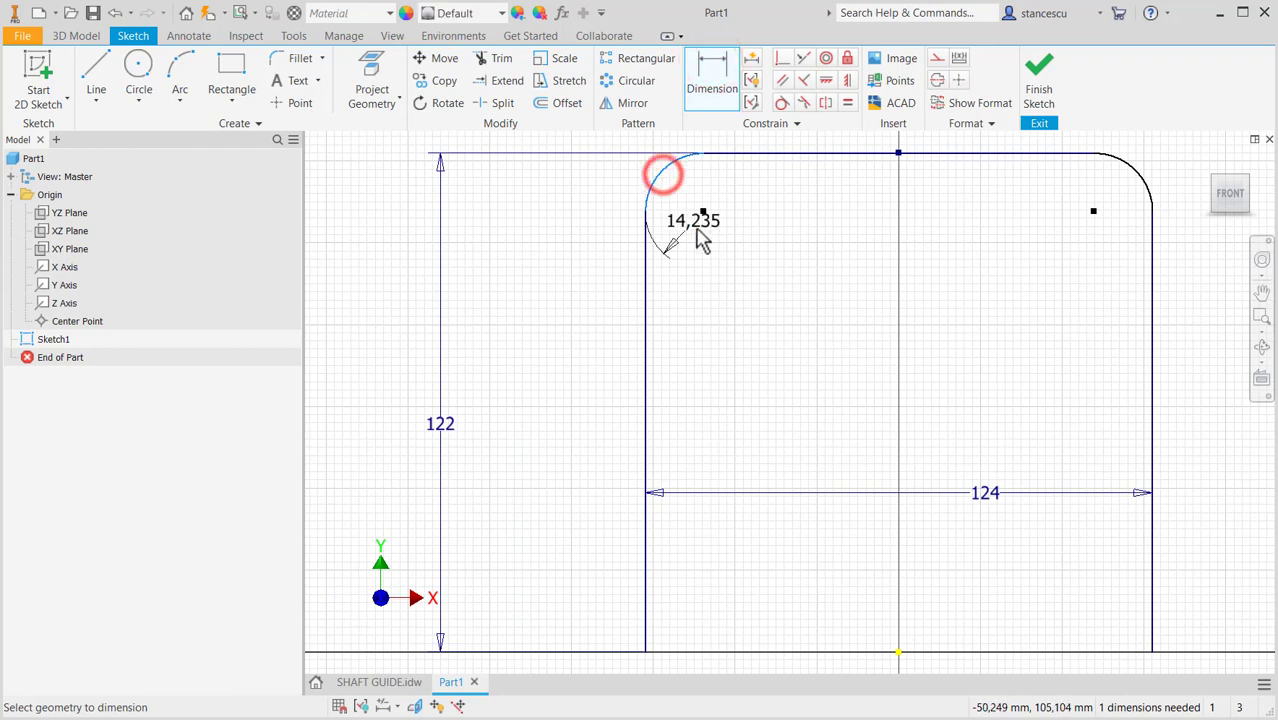
pyautogui.click(683, 193)
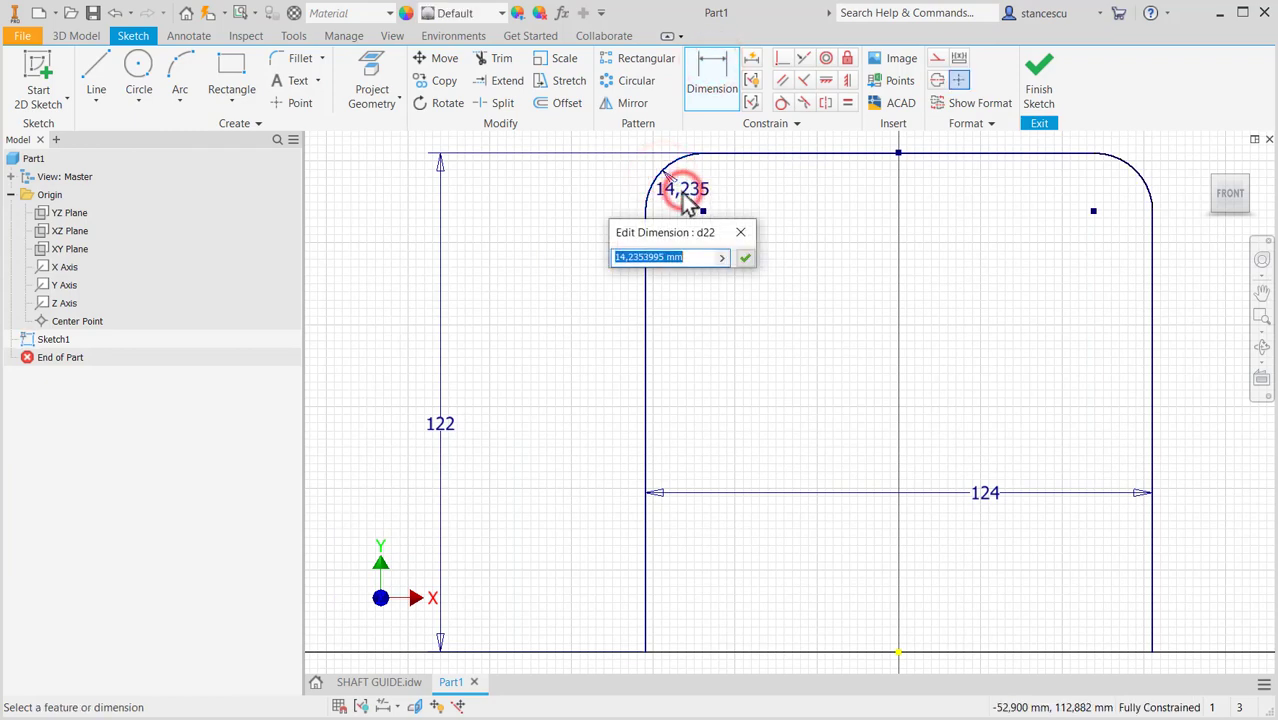
pyautogui.write('35')
pyautogui.press('Return')
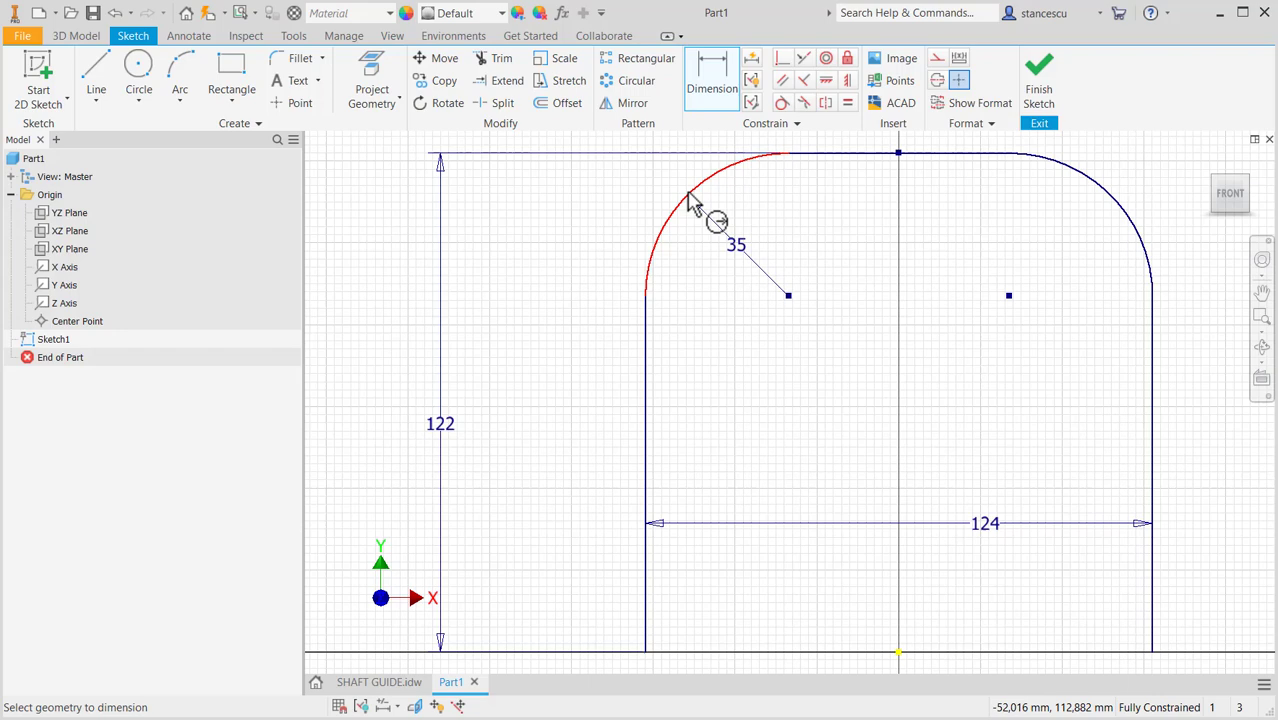
pyautogui.click(1036, 92)
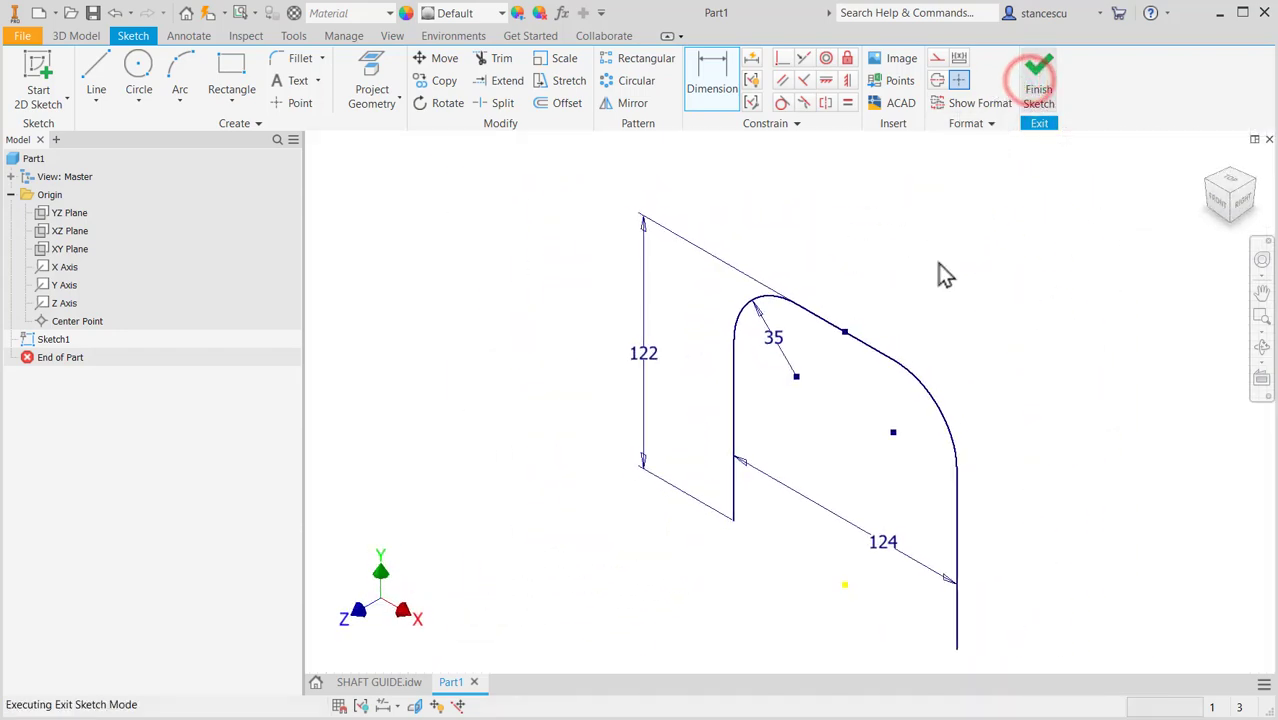
pyautogui.press('F6')
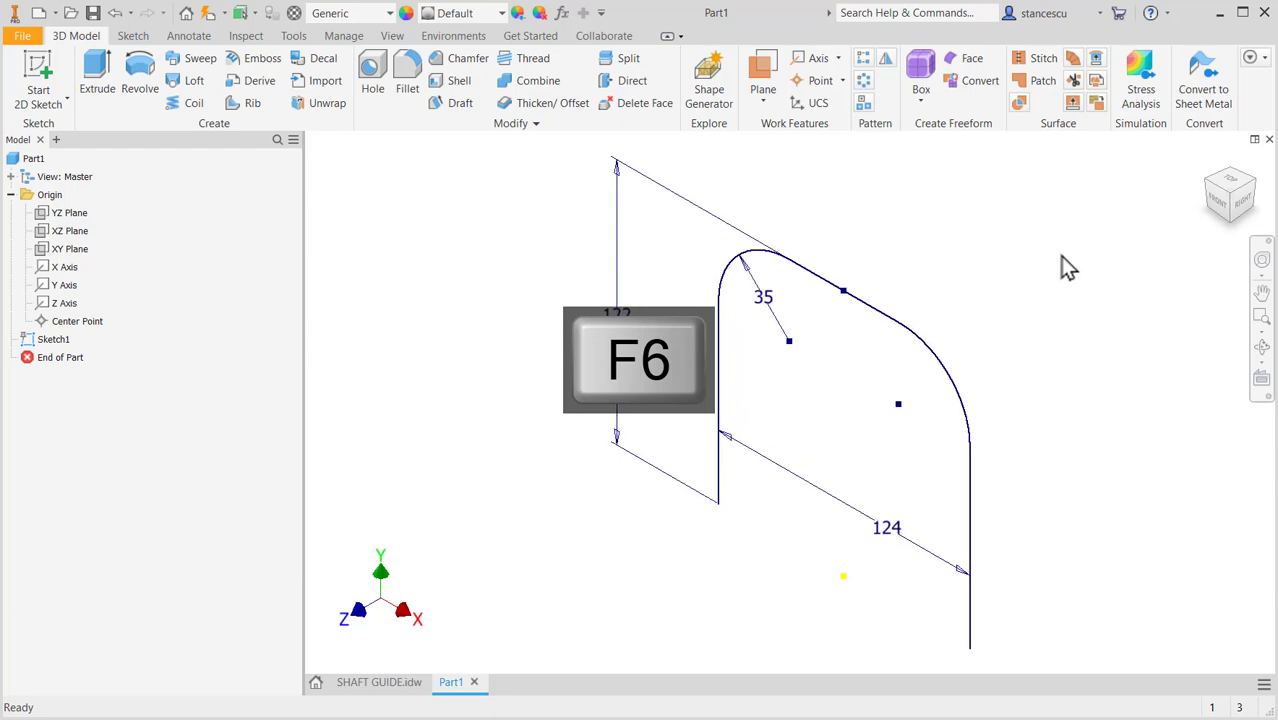
pyautogui.click(381, 683)
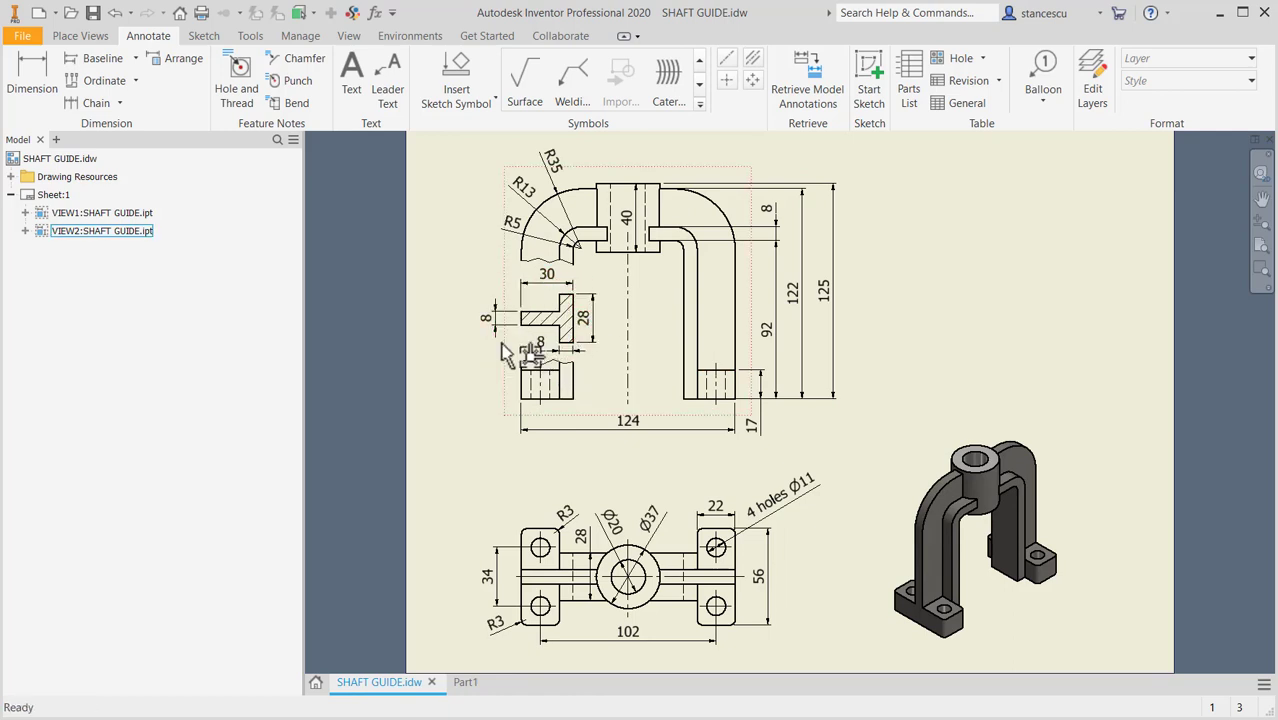
pyautogui.click(466, 682)
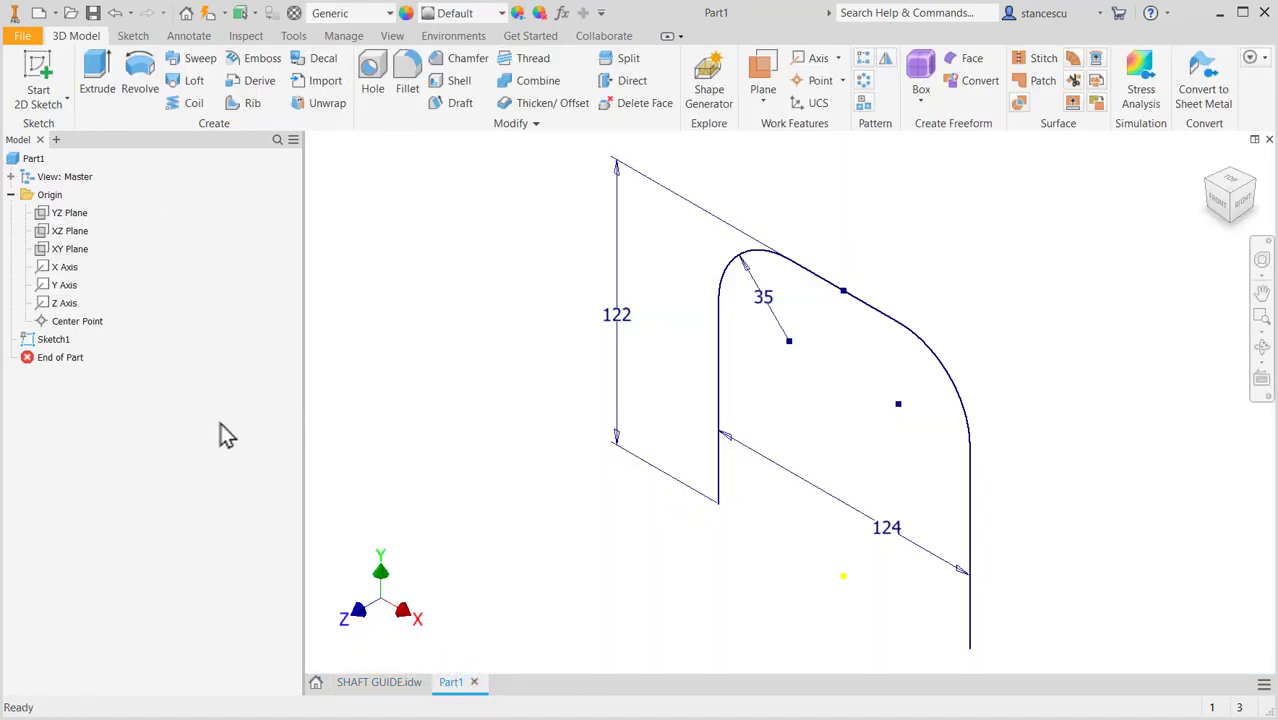
pyautogui.click(45, 230)
# Start a sketch on the XZ plane and draw the first edge of the T outline.
pyautogui.click(860, 569)
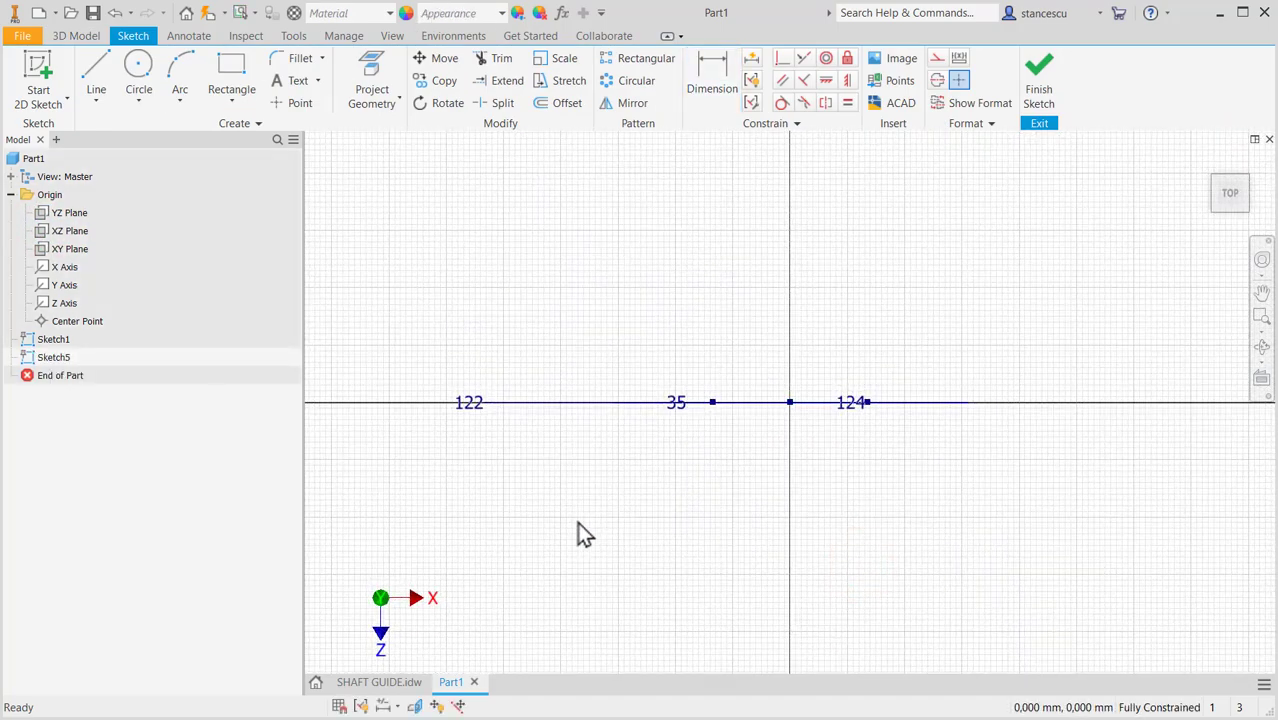
pyautogui.press('F5')
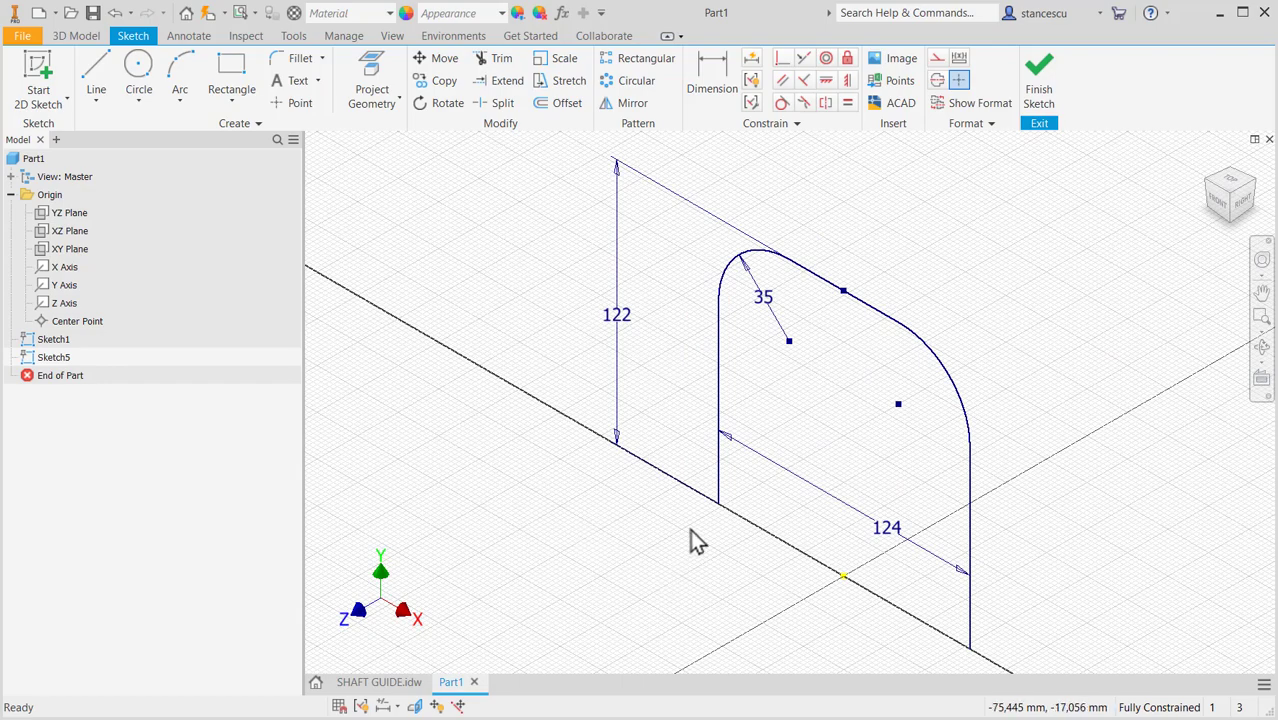
pyautogui.click(100, 76)
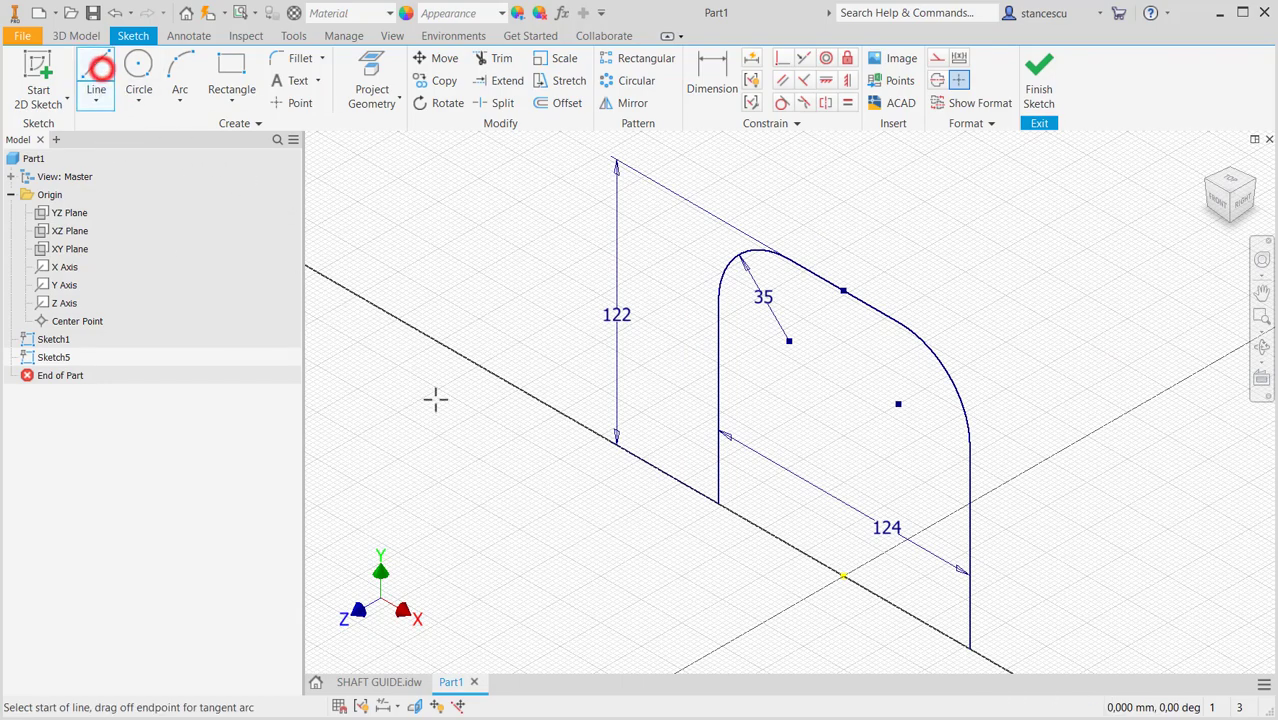
pyautogui.click(668, 545)
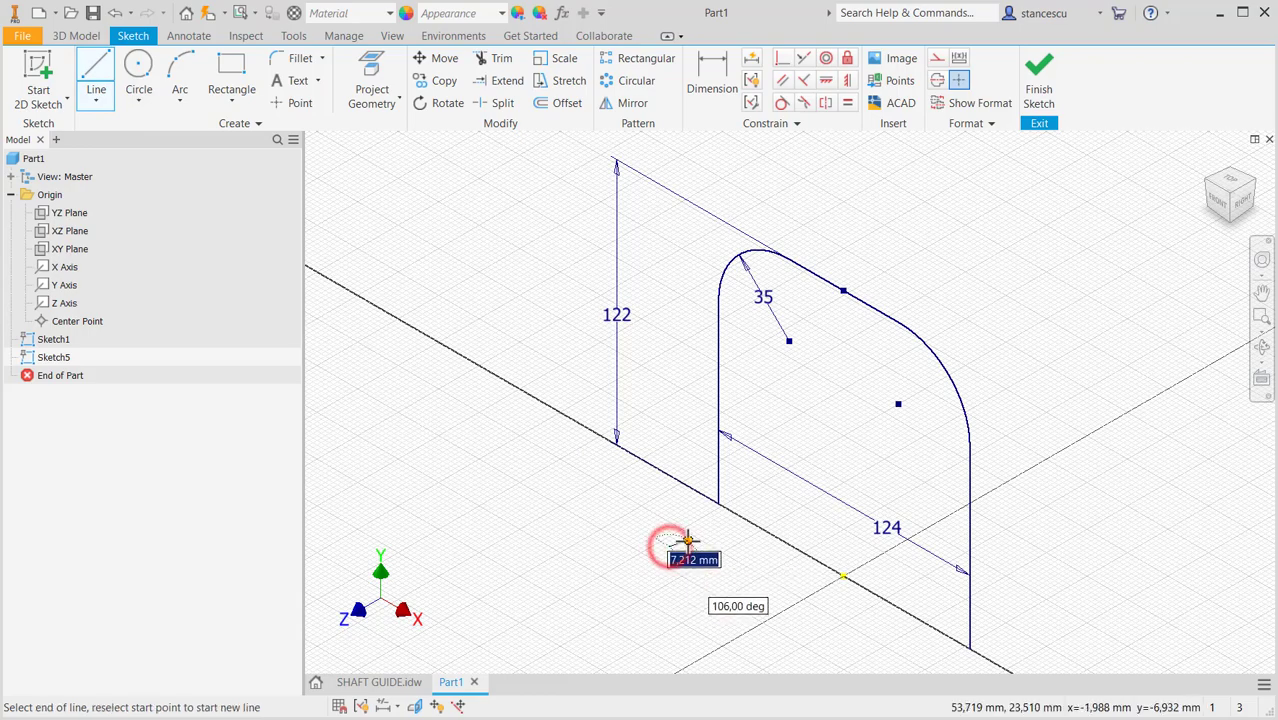
pyautogui.scroll(-5, 686, 538)
pyautogui.moveTo(686, 538); pyautogui.dragTo(644, 271, button='middle')
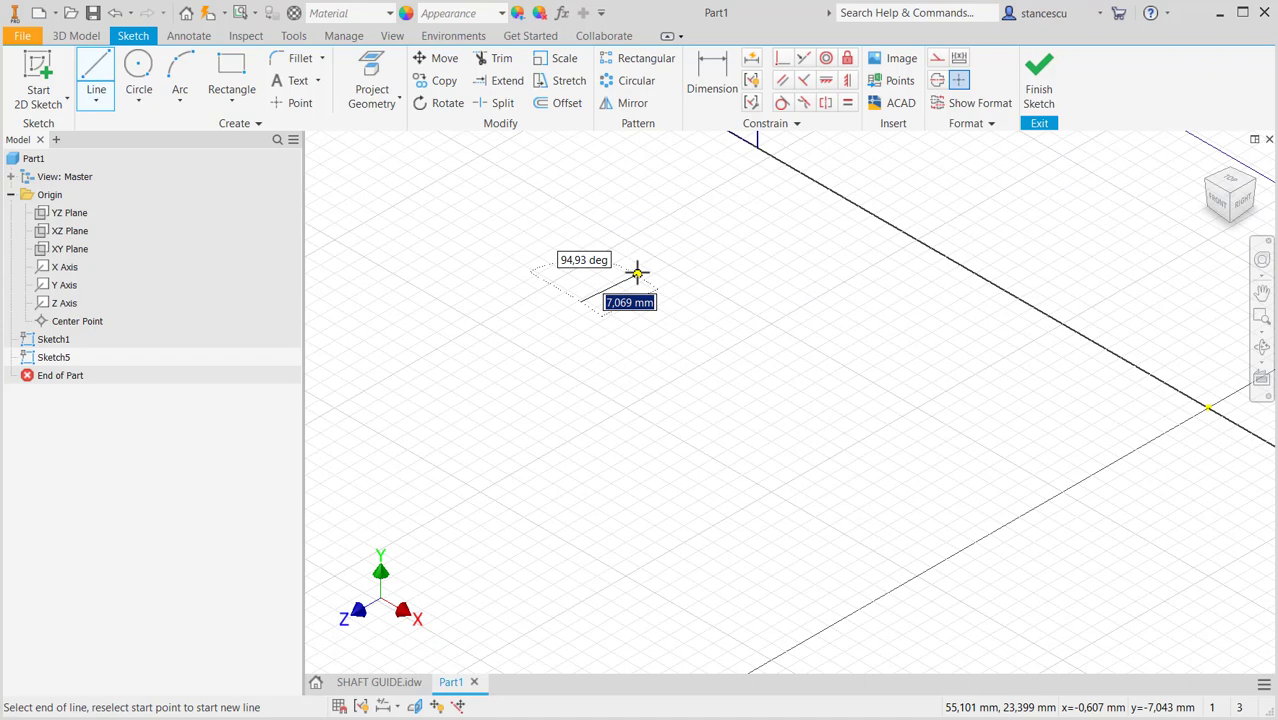
pyautogui.click(636, 272)
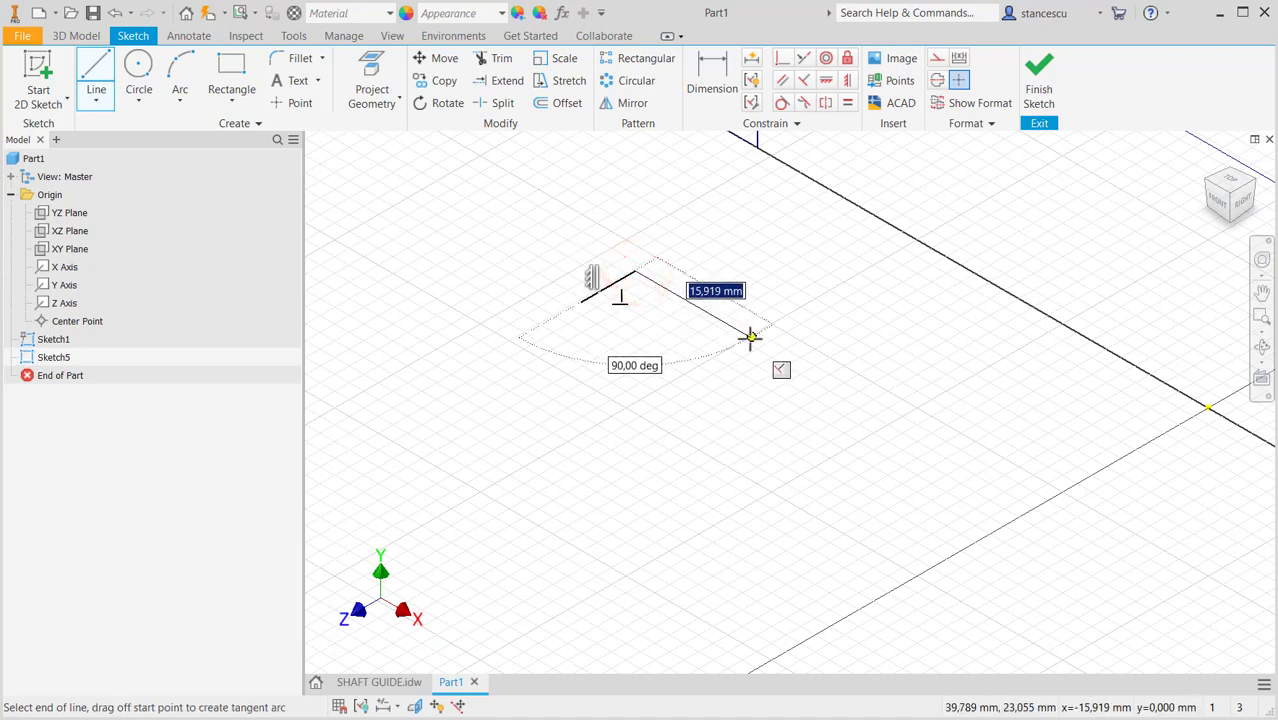
# Draw the remaining edges of the T outline and close it back to its start.
pyautogui.click(749, 337)
pyautogui.click(807, 305)
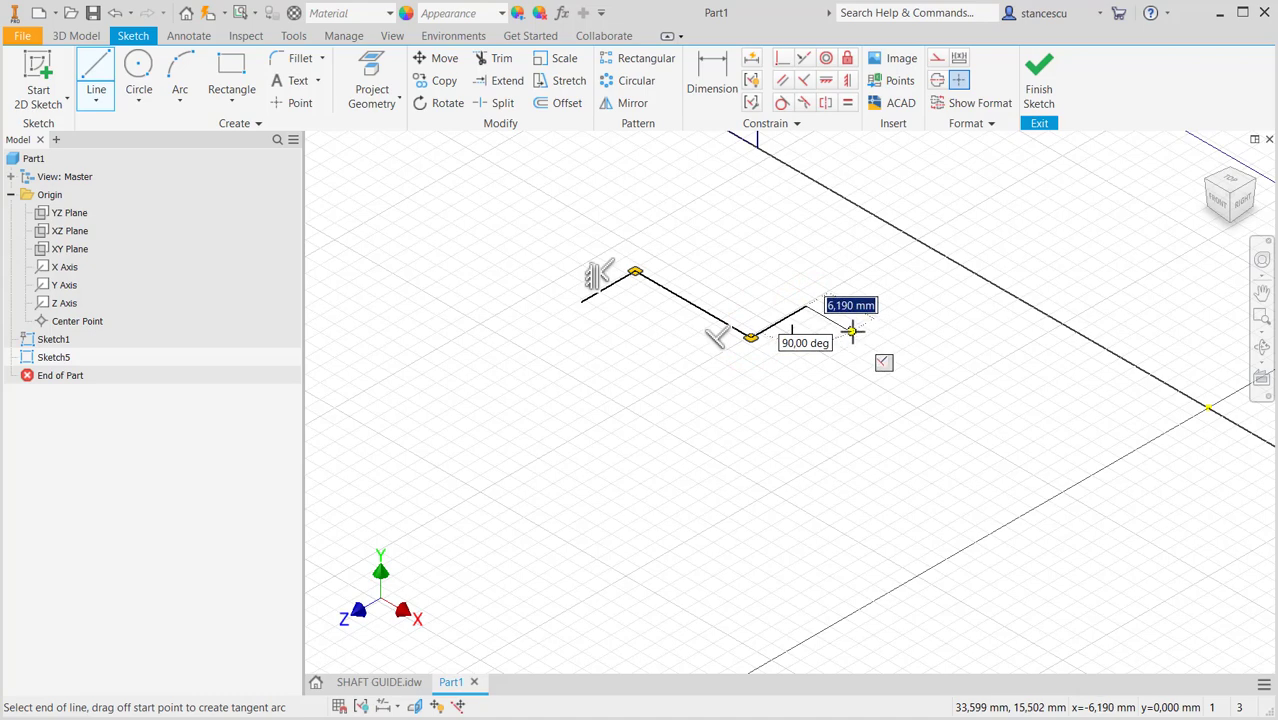
pyautogui.click(851, 331)
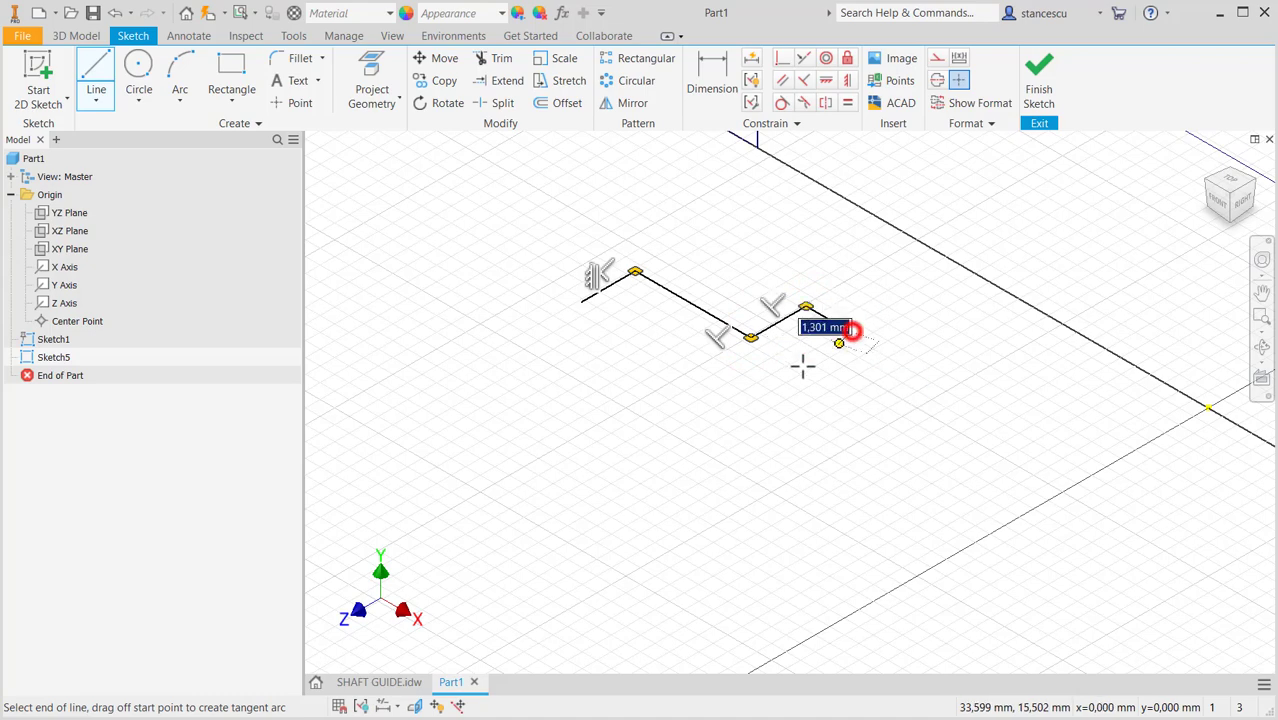
pyautogui.click(668, 440)
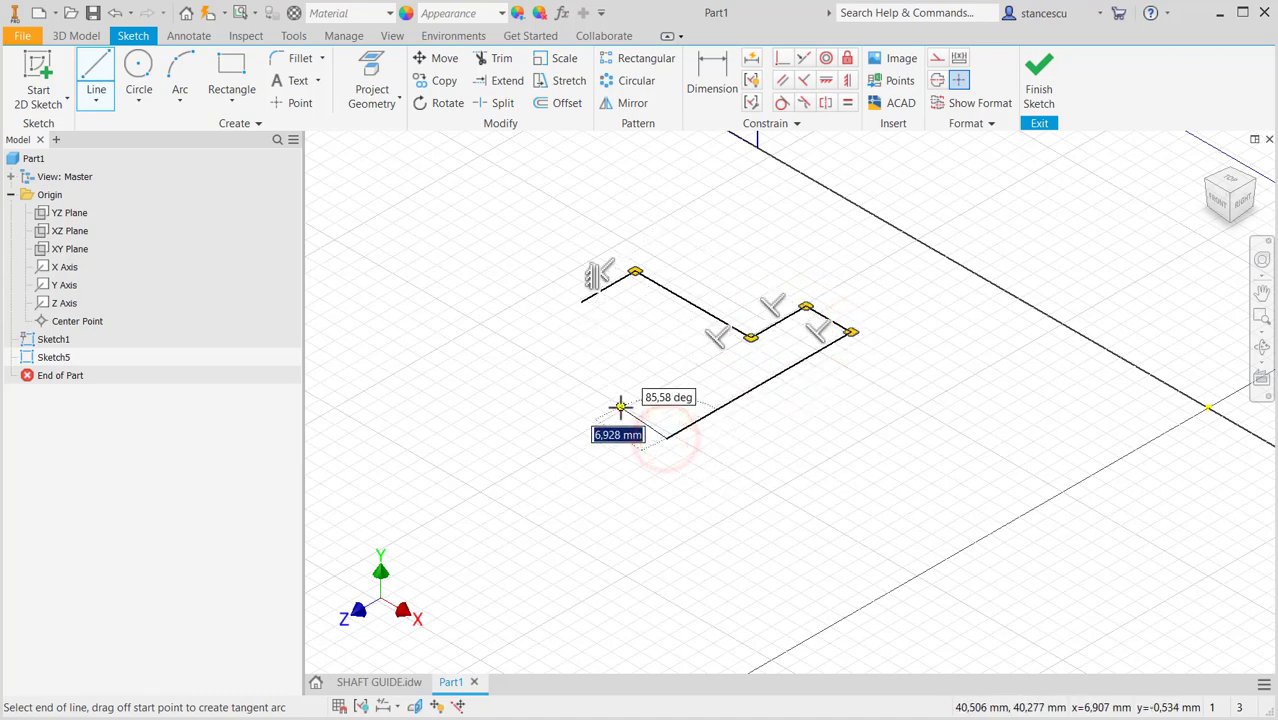
pyautogui.click(622, 412)
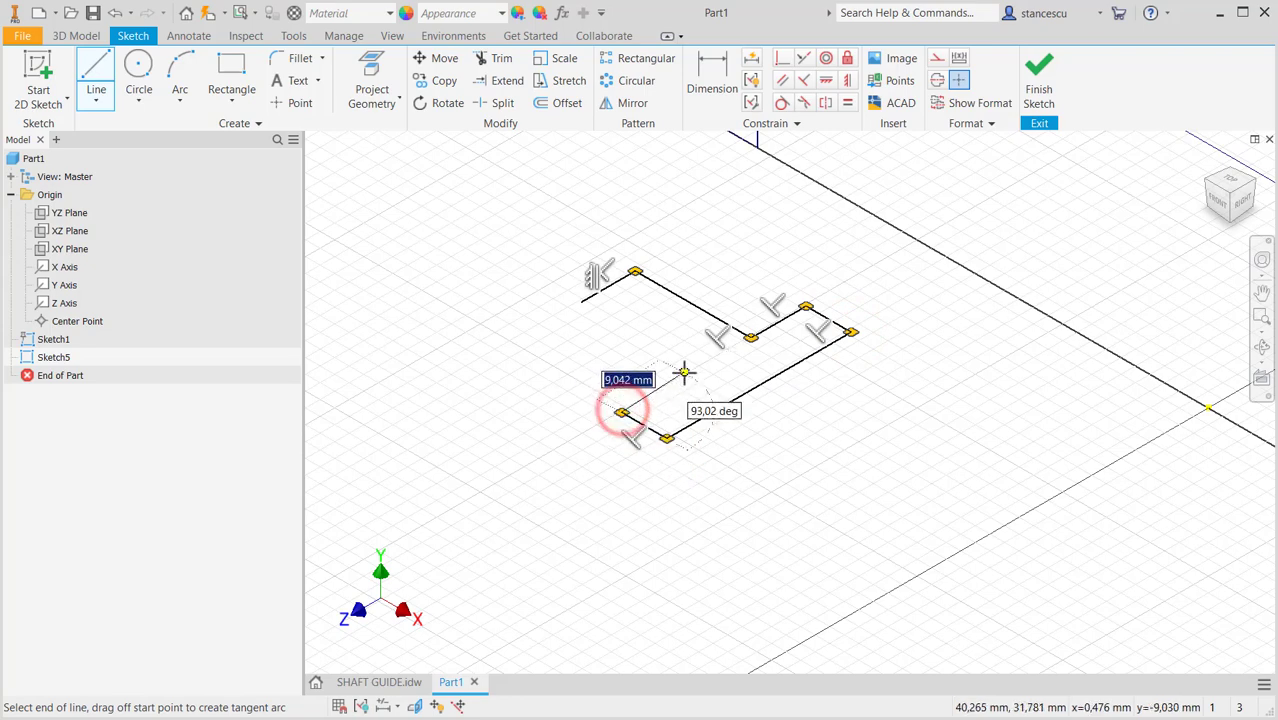
pyautogui.click(697, 369)
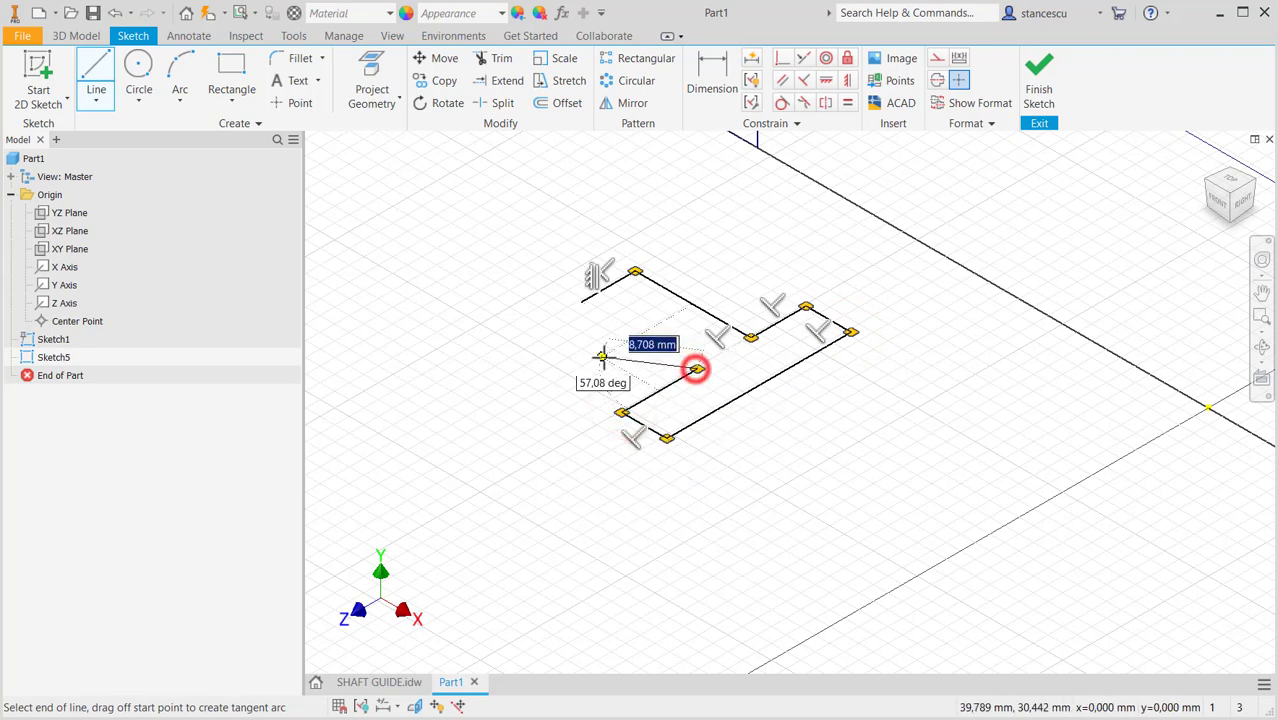
pyautogui.rightClick(585, 353)
pyautogui.click(557, 440)
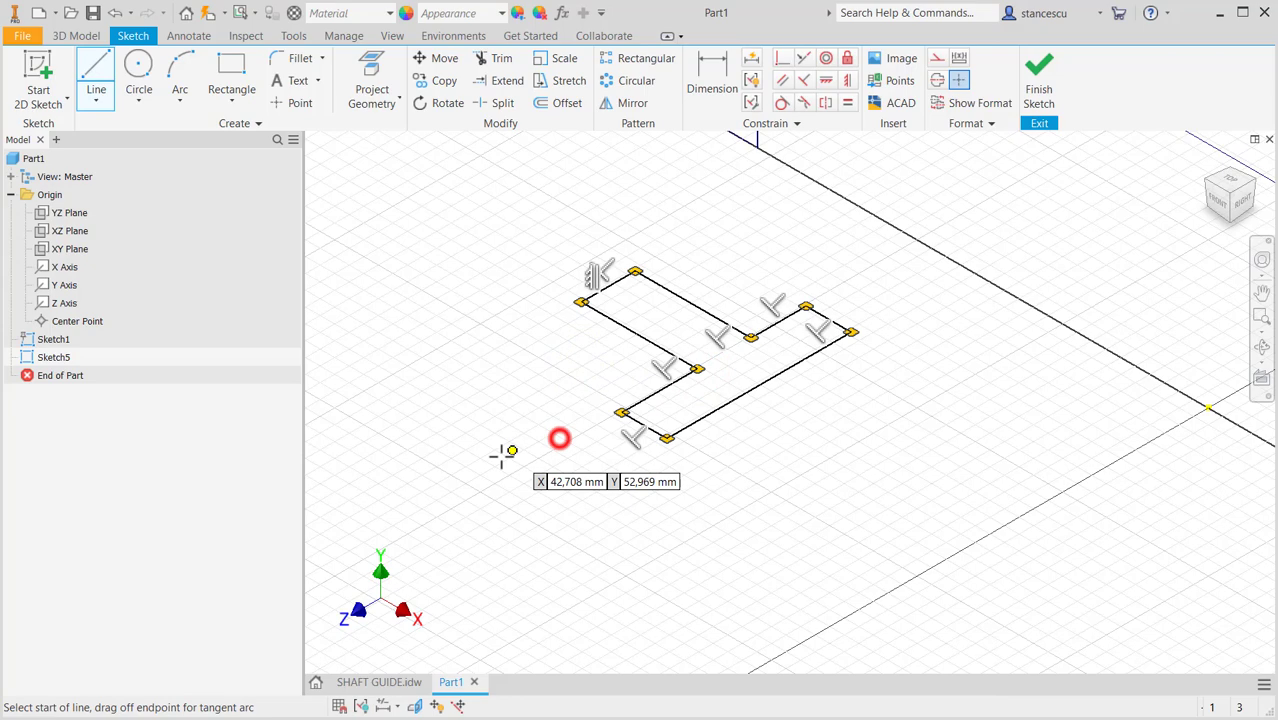
# Make the two short T edges equal and align an end-edge point with the long-edge point.
pyautogui.click(849, 104)
pyautogui.click(782, 319)
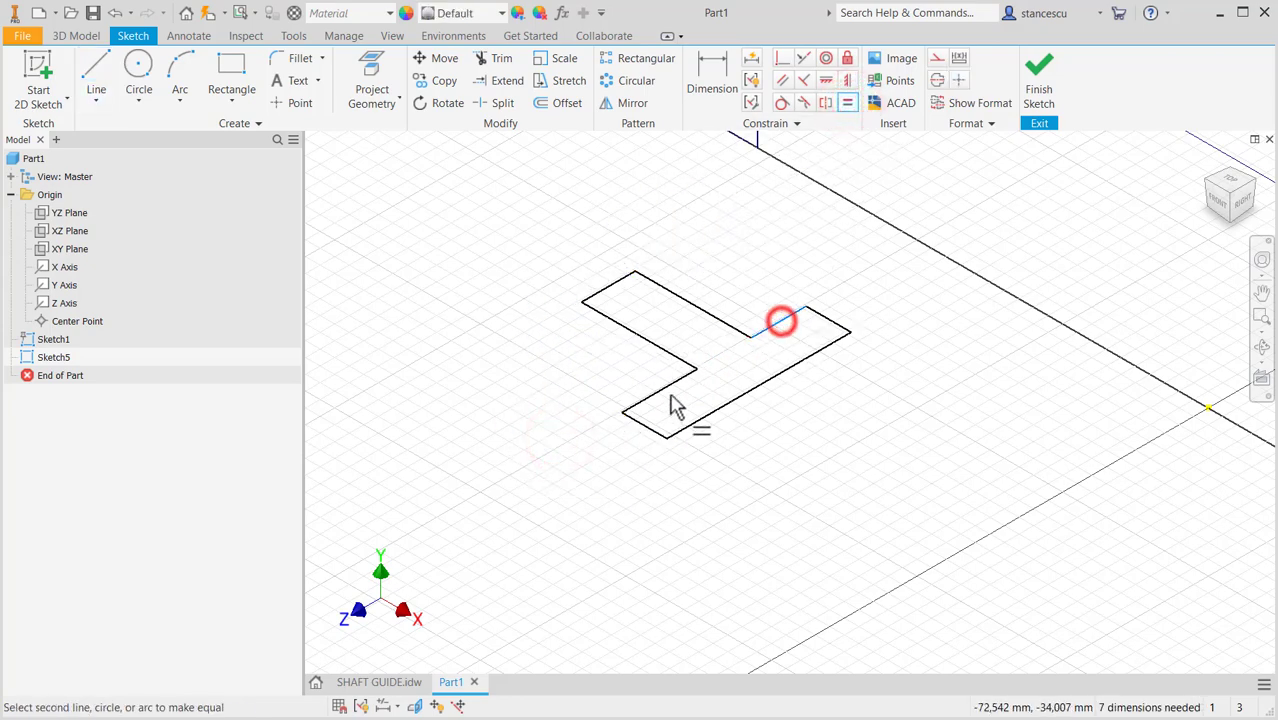
pyautogui.click(667, 393)
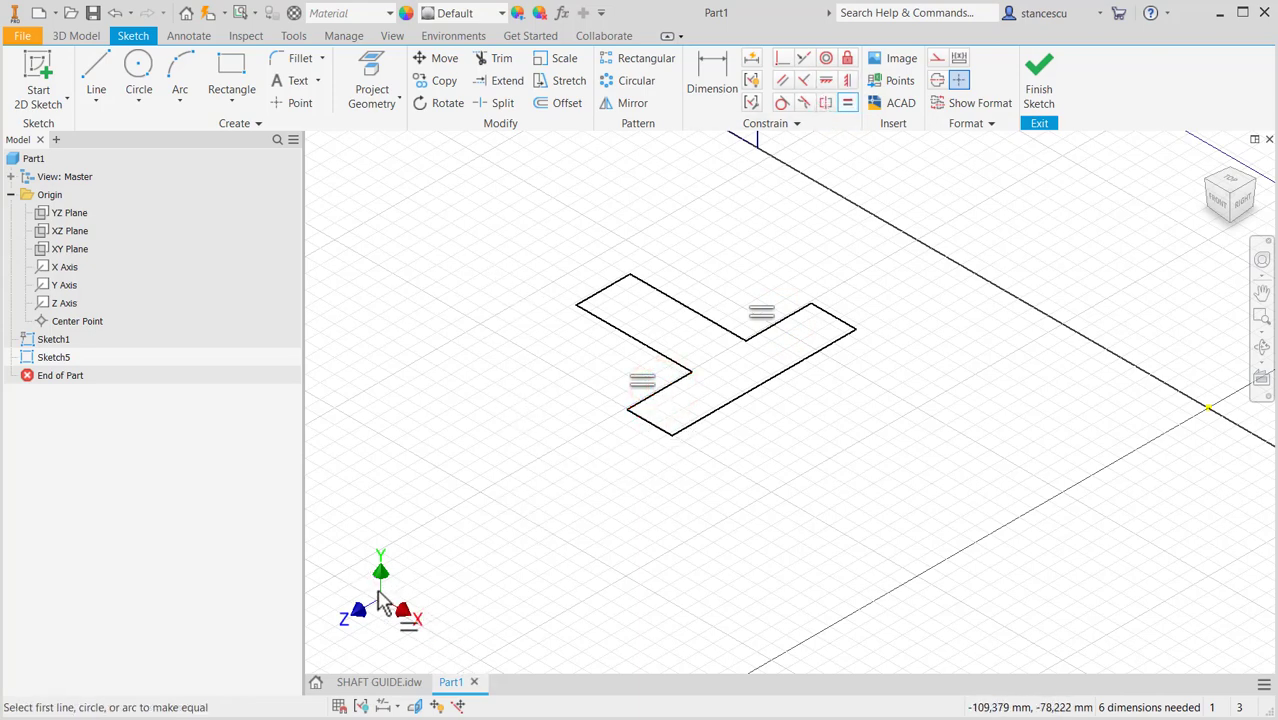
pyautogui.click(826, 80)
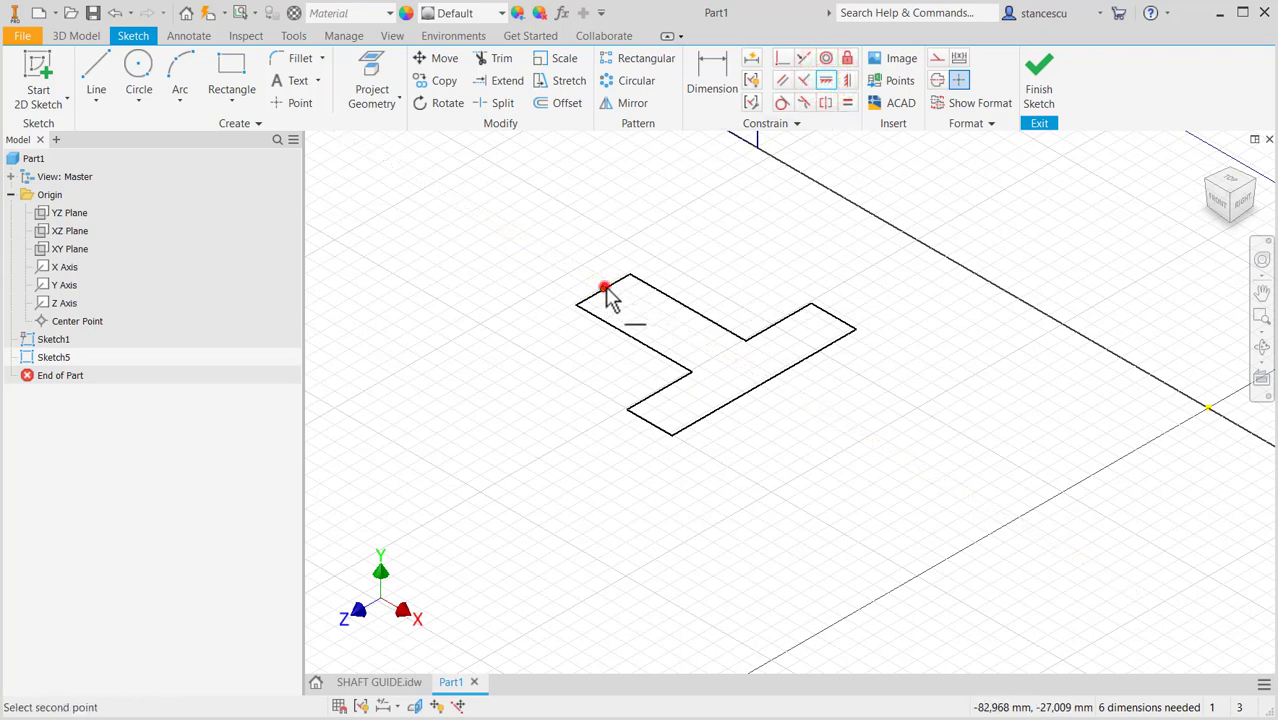
pyautogui.click(764, 385)
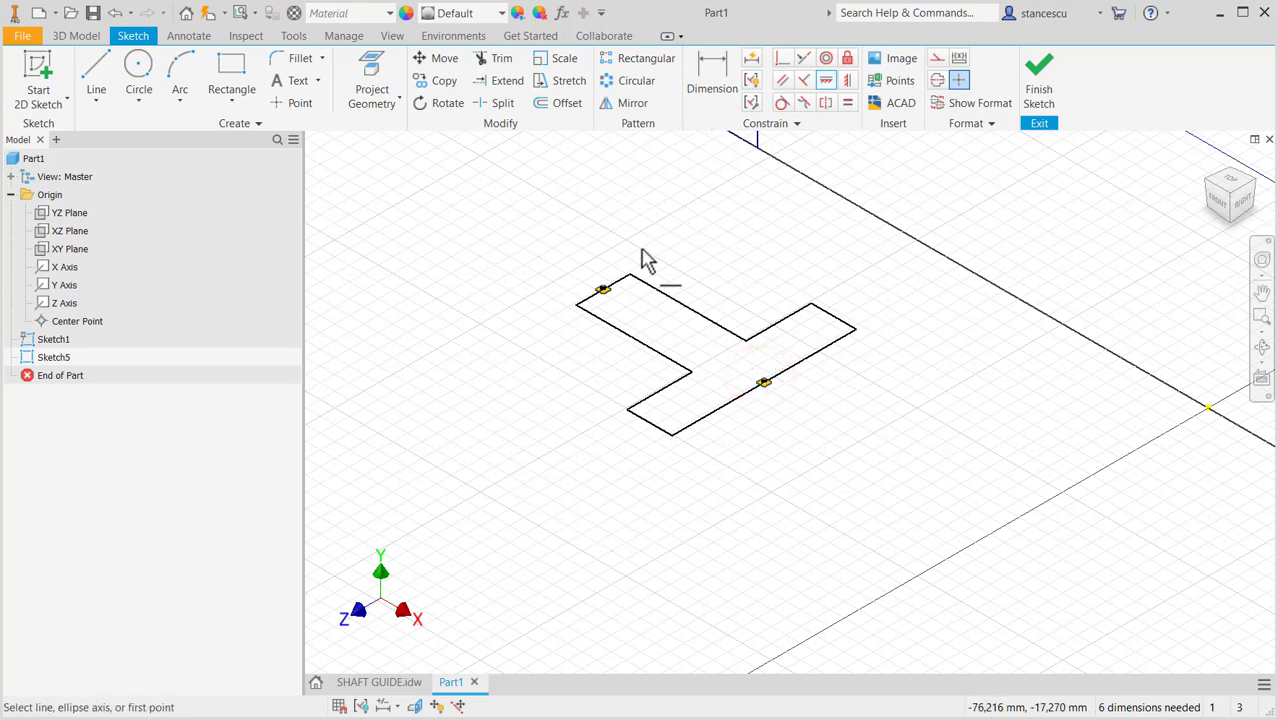
# Dimension the T profile's top width as 30 and its lower edge as 28.
pyautogui.click(712, 72)
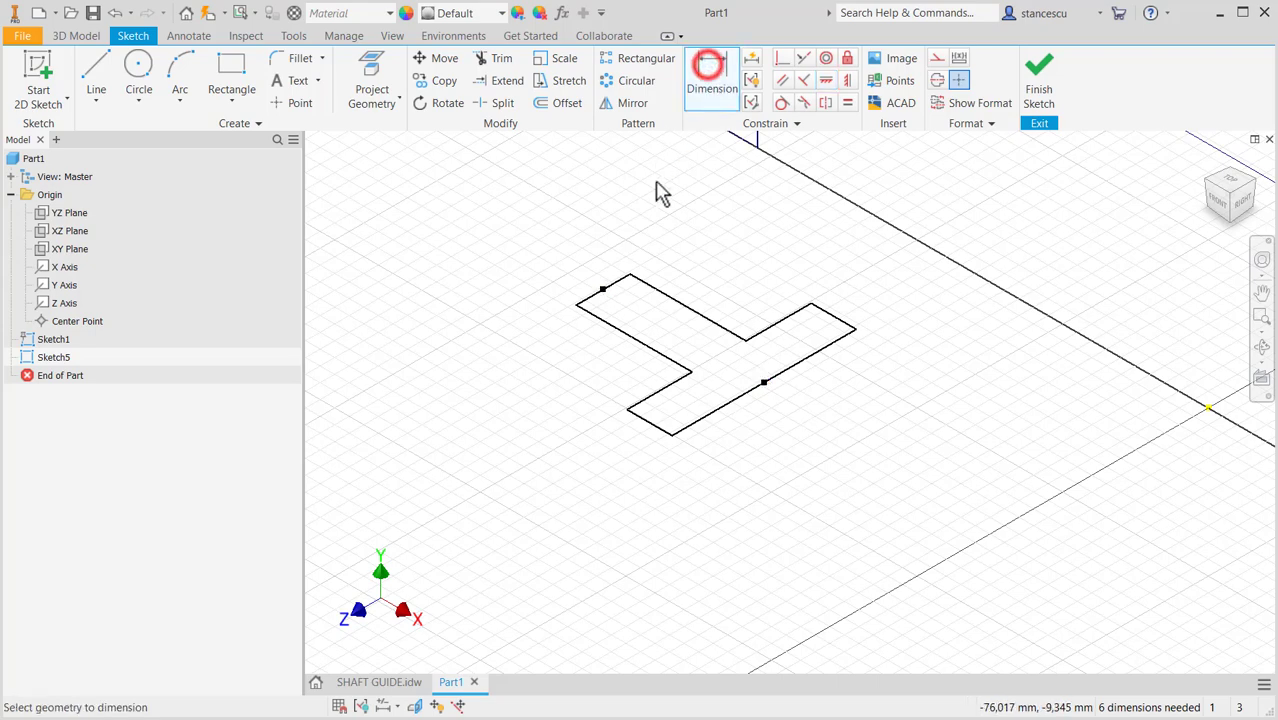
pyautogui.click(616, 280)
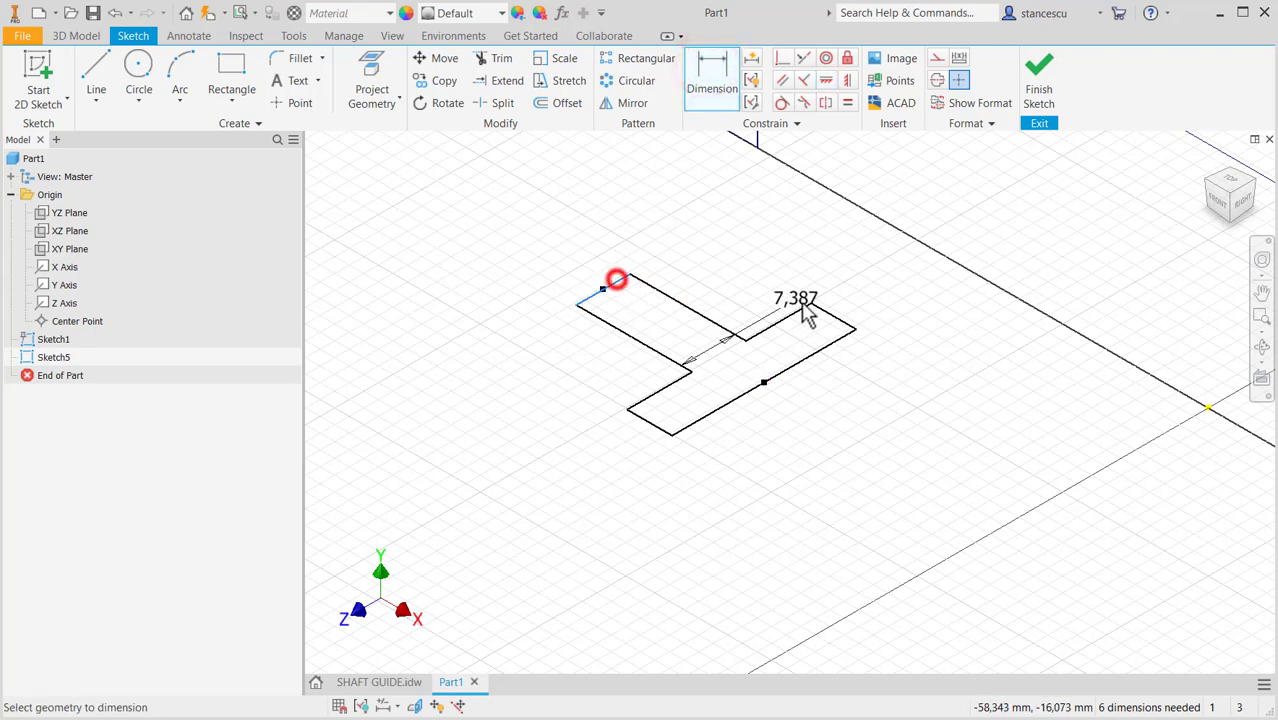
pyautogui.click(810, 357)
pyautogui.click(816, 255)
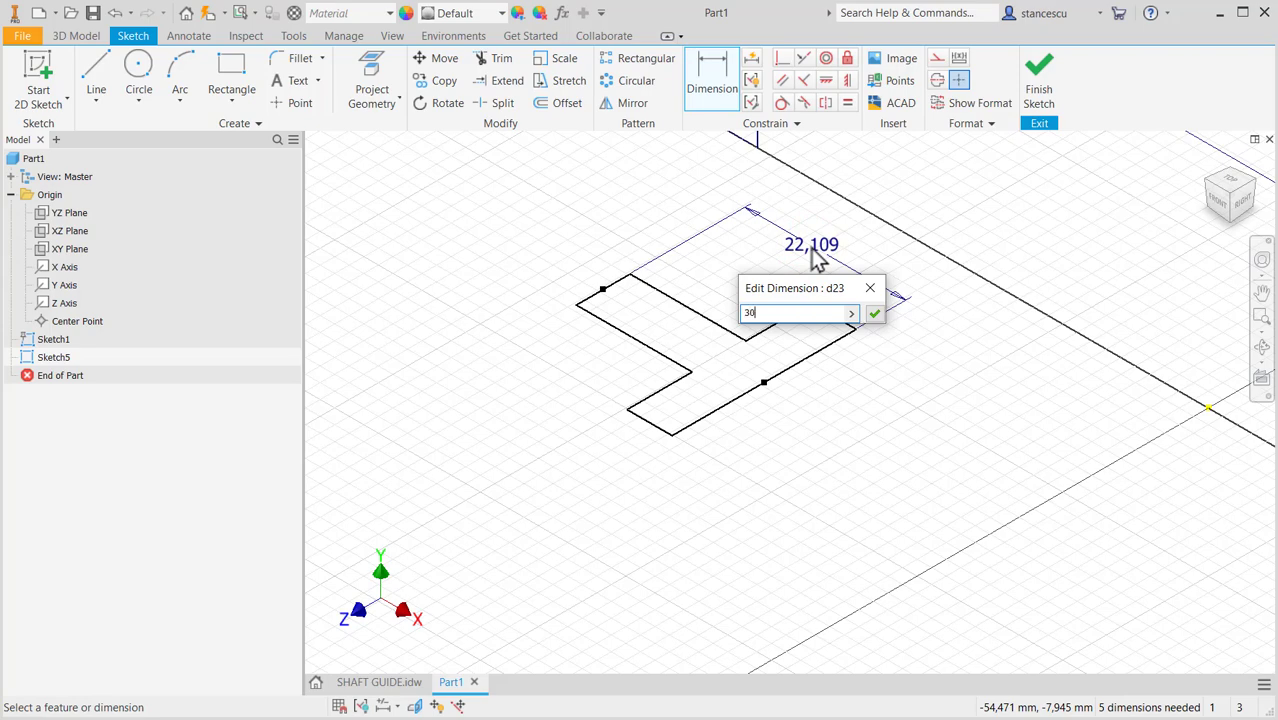
pyautogui.press('Return')
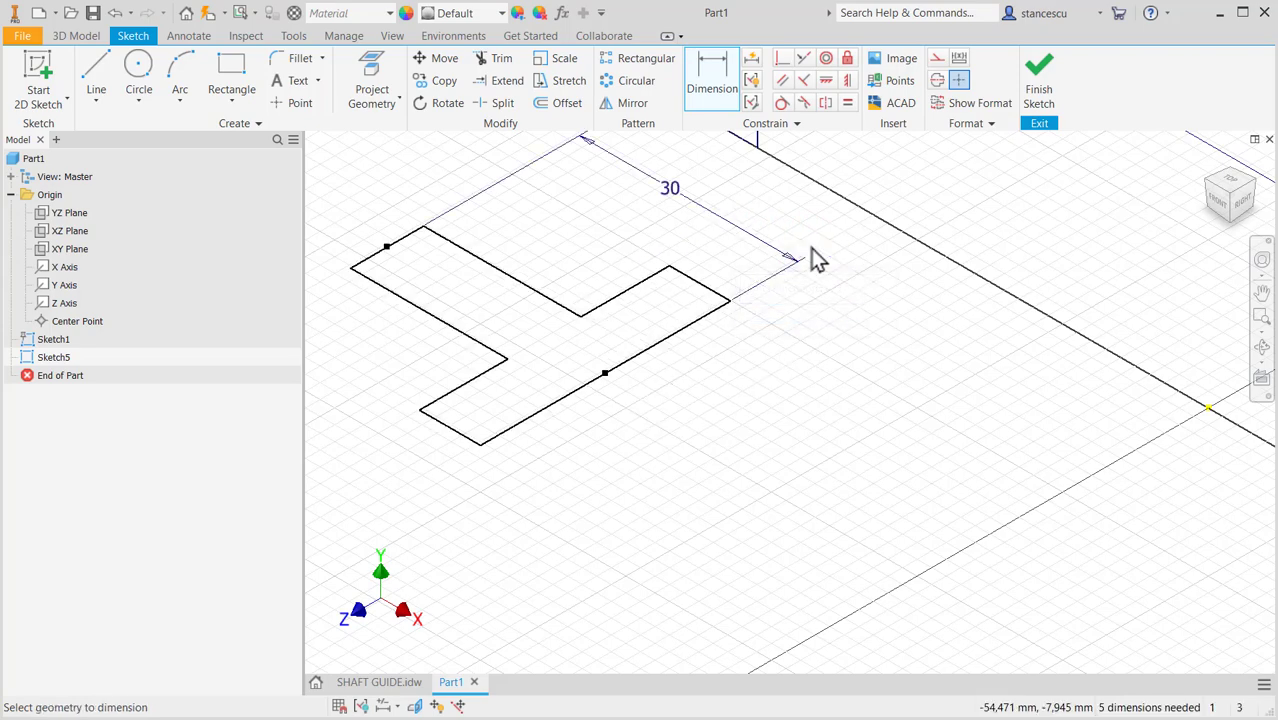
pyautogui.click(647, 360)
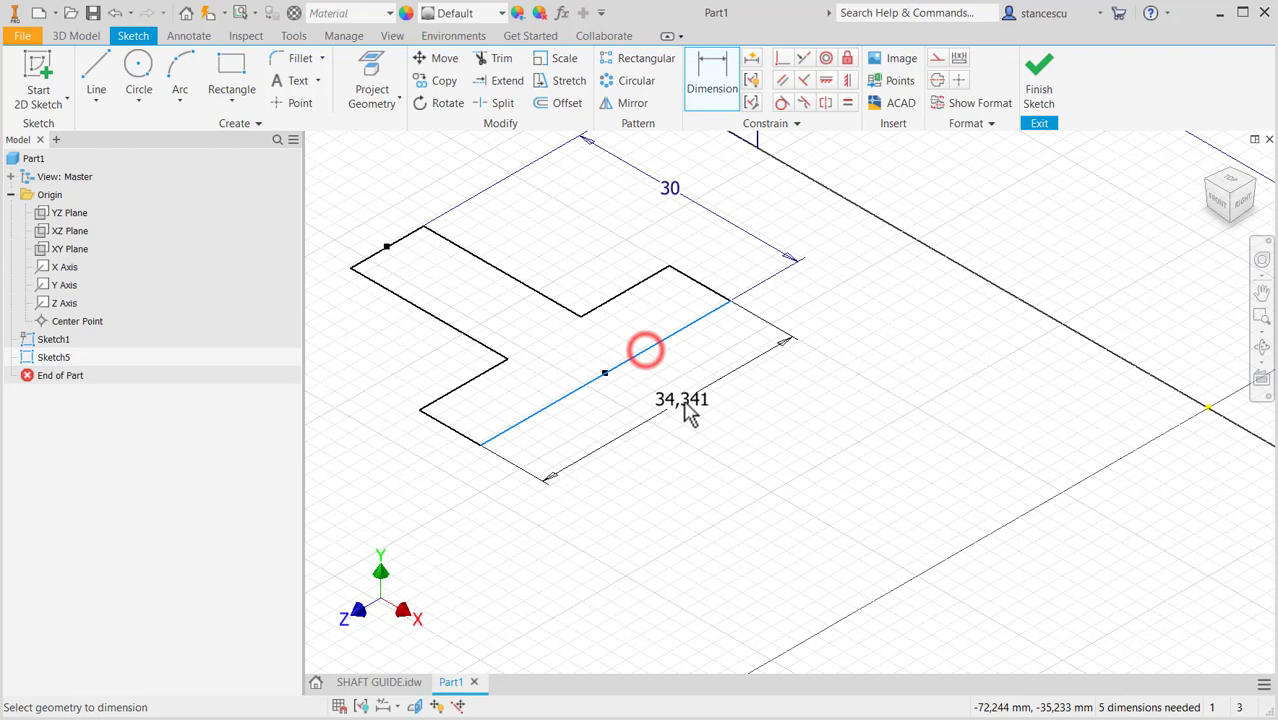
pyautogui.click(680, 402)
pyautogui.write('2')
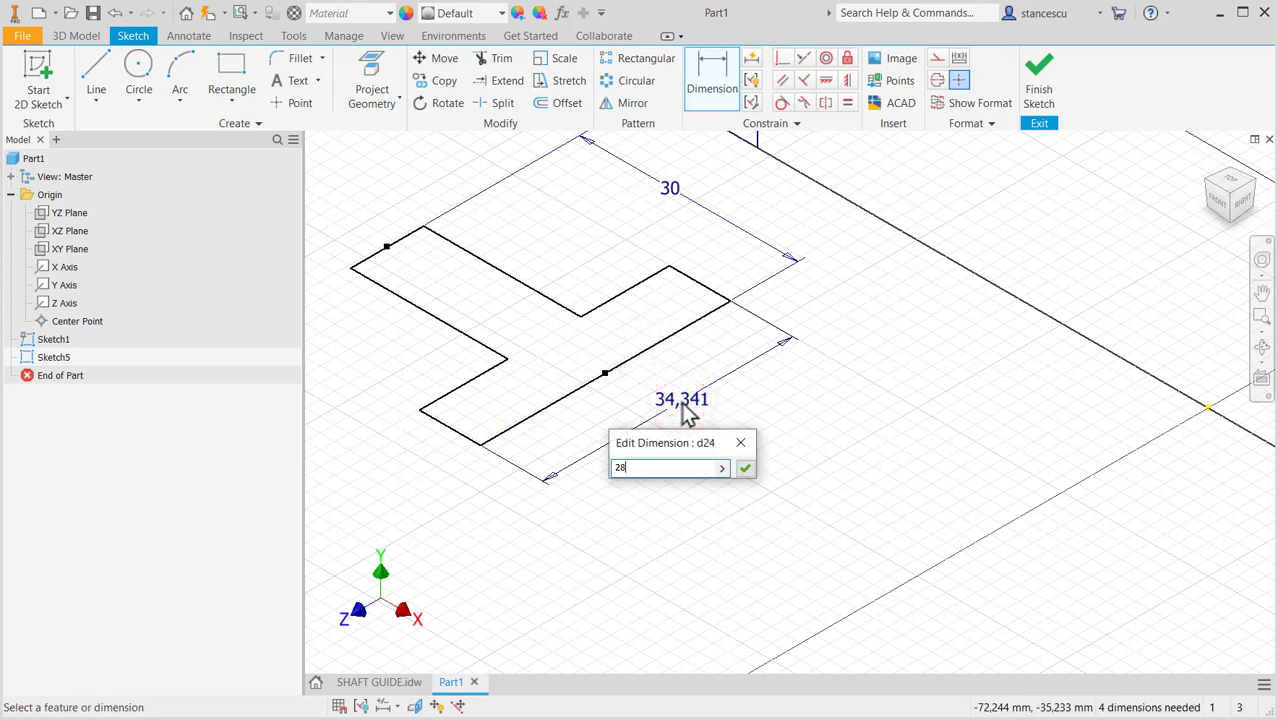
pyautogui.write('8')
pyautogui.press('Return')
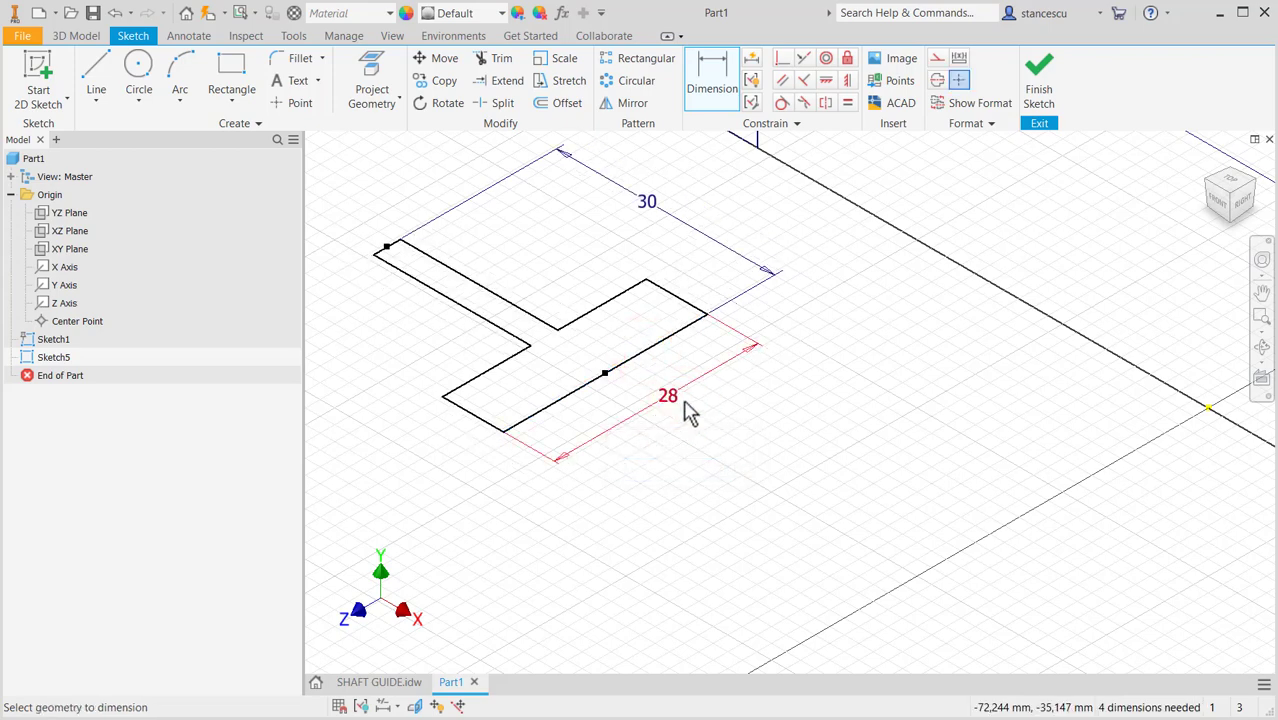
# Add two 8 mm dimensions: the width between edges and the short-edge offset.
pyautogui.click(524, 310)
pyautogui.click(508, 332)
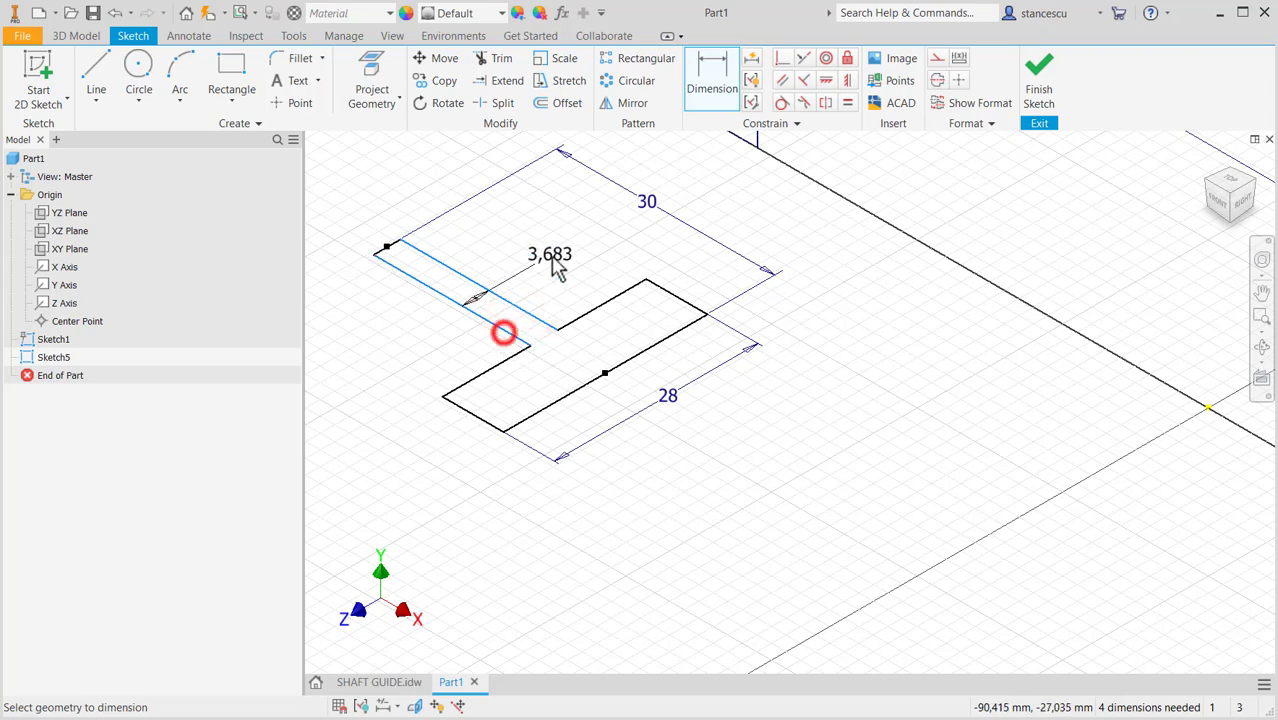
pyautogui.click(549, 254)
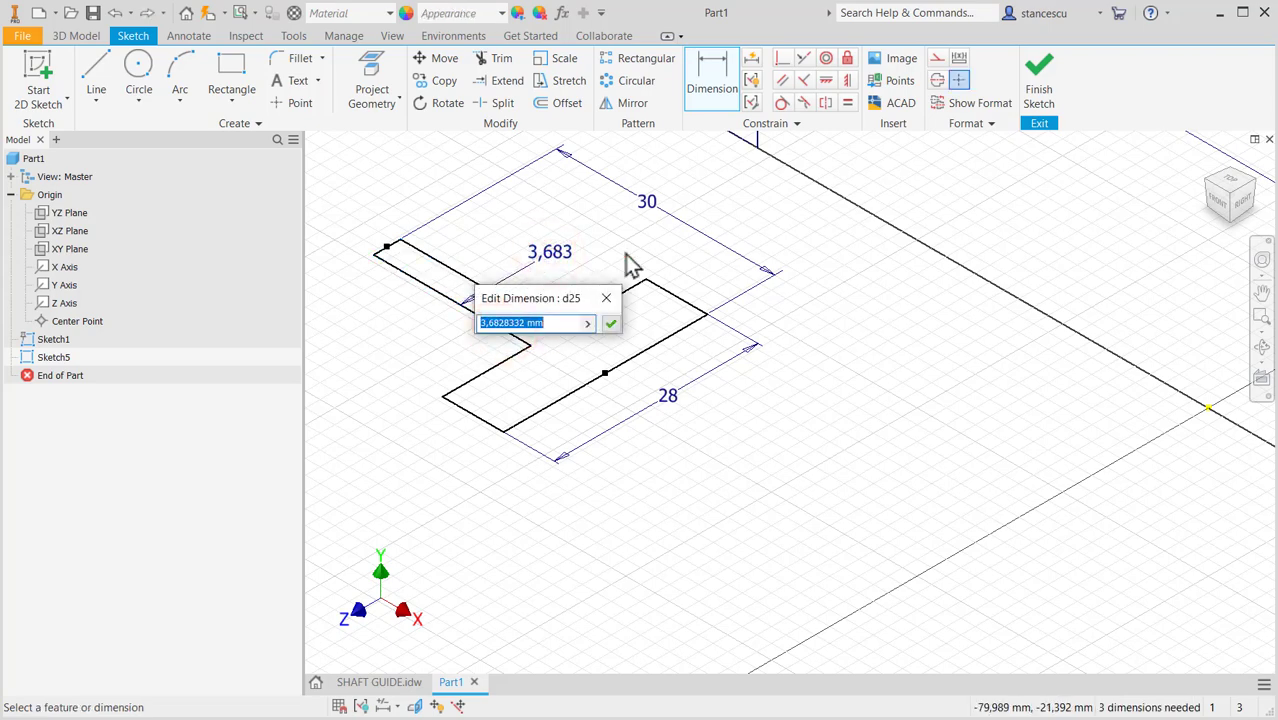
pyautogui.press('Return')
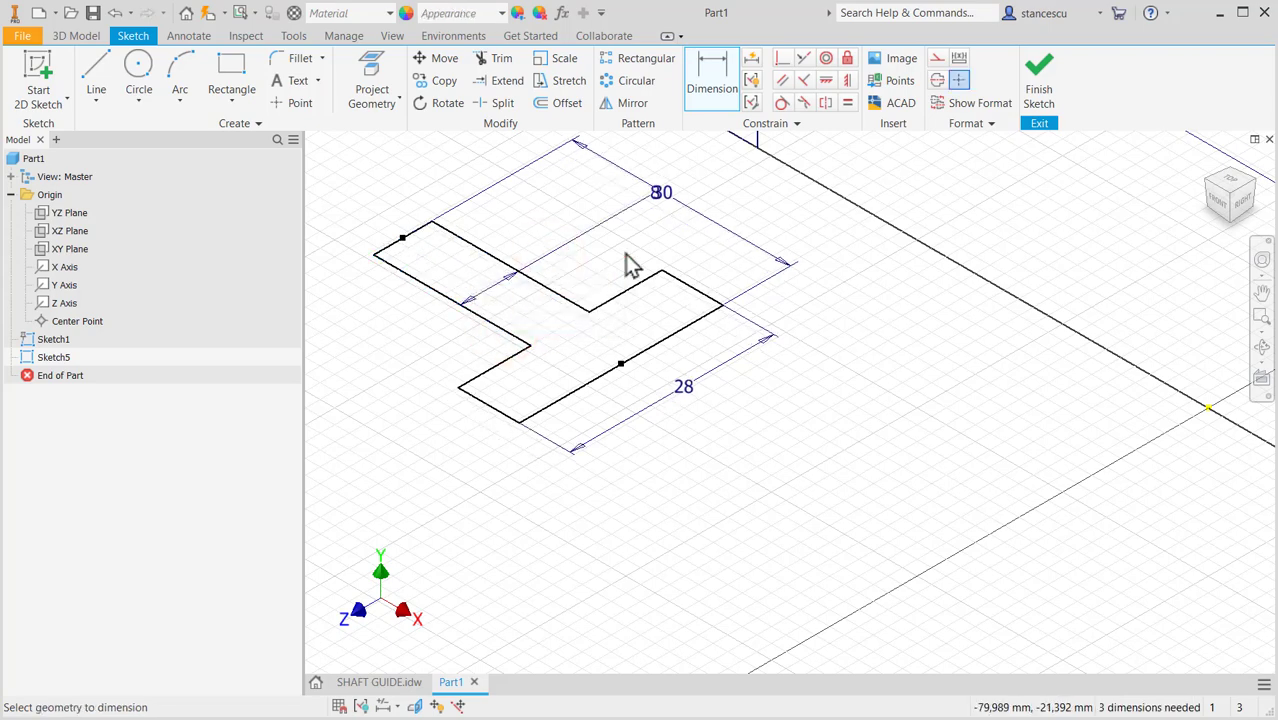
pyautogui.click(650, 280)
pyautogui.click(684, 336)
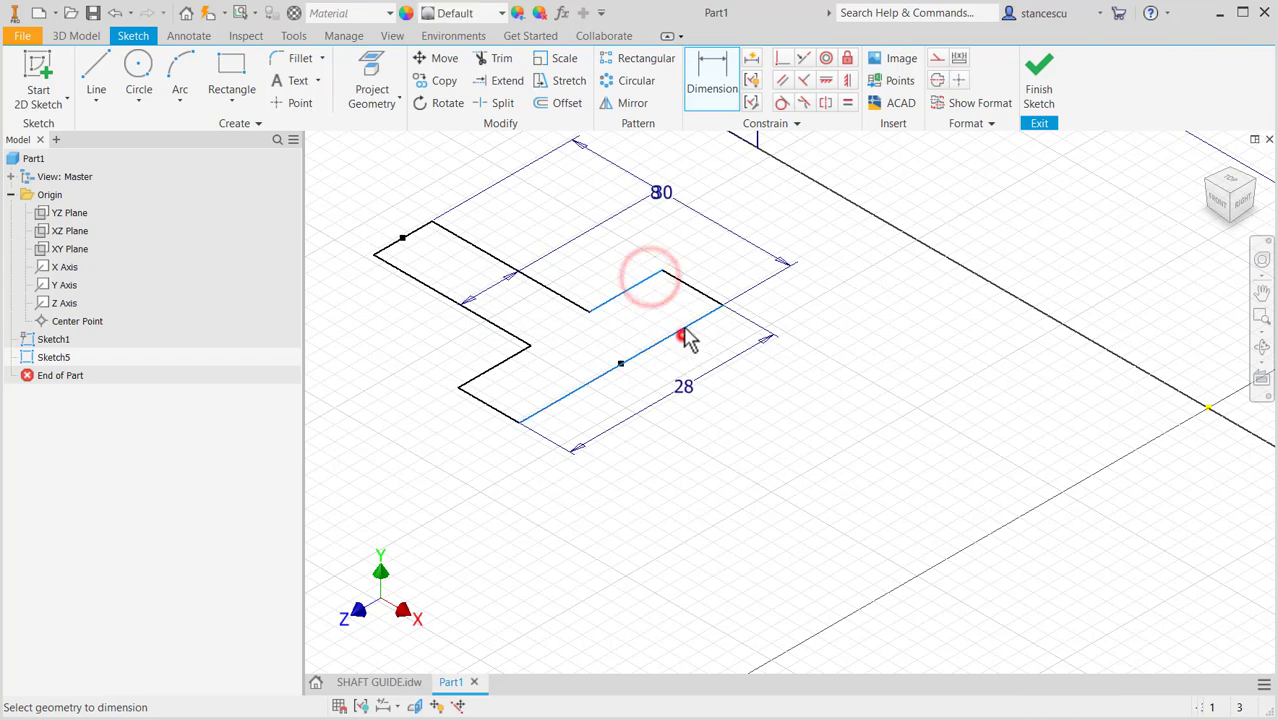
pyautogui.click(727, 283)
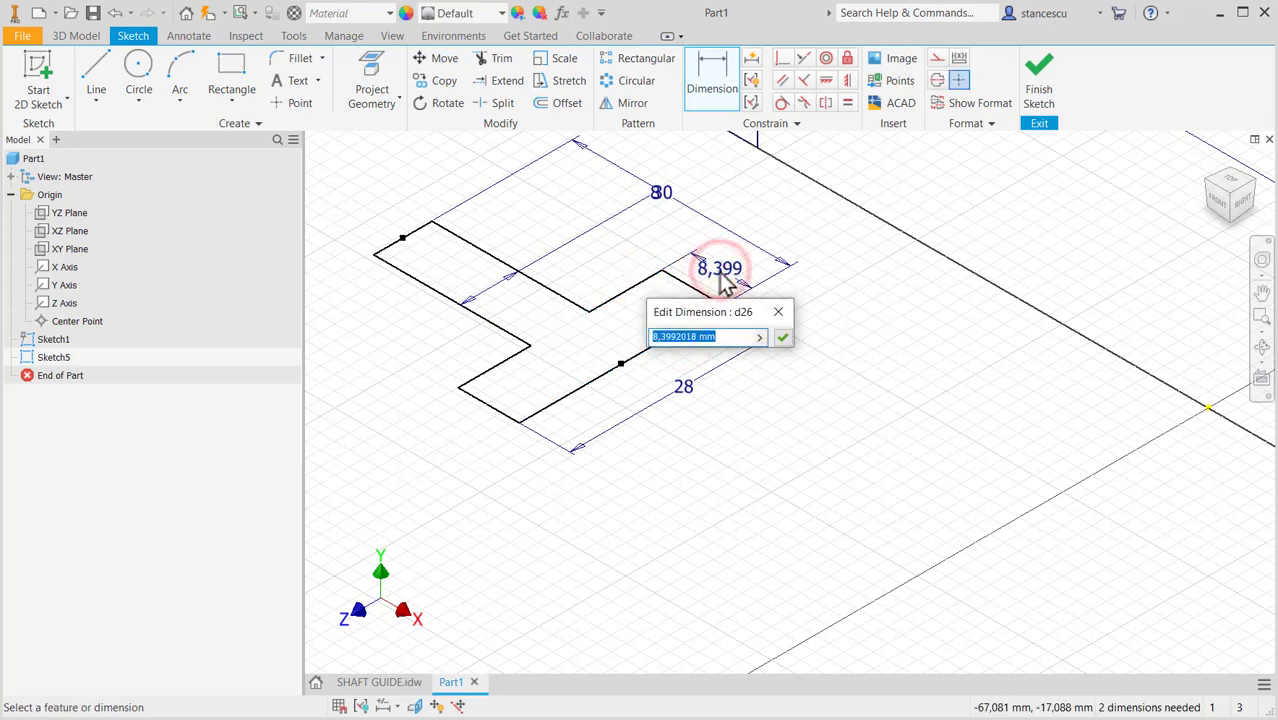
pyautogui.write('8')
pyautogui.press('Return')
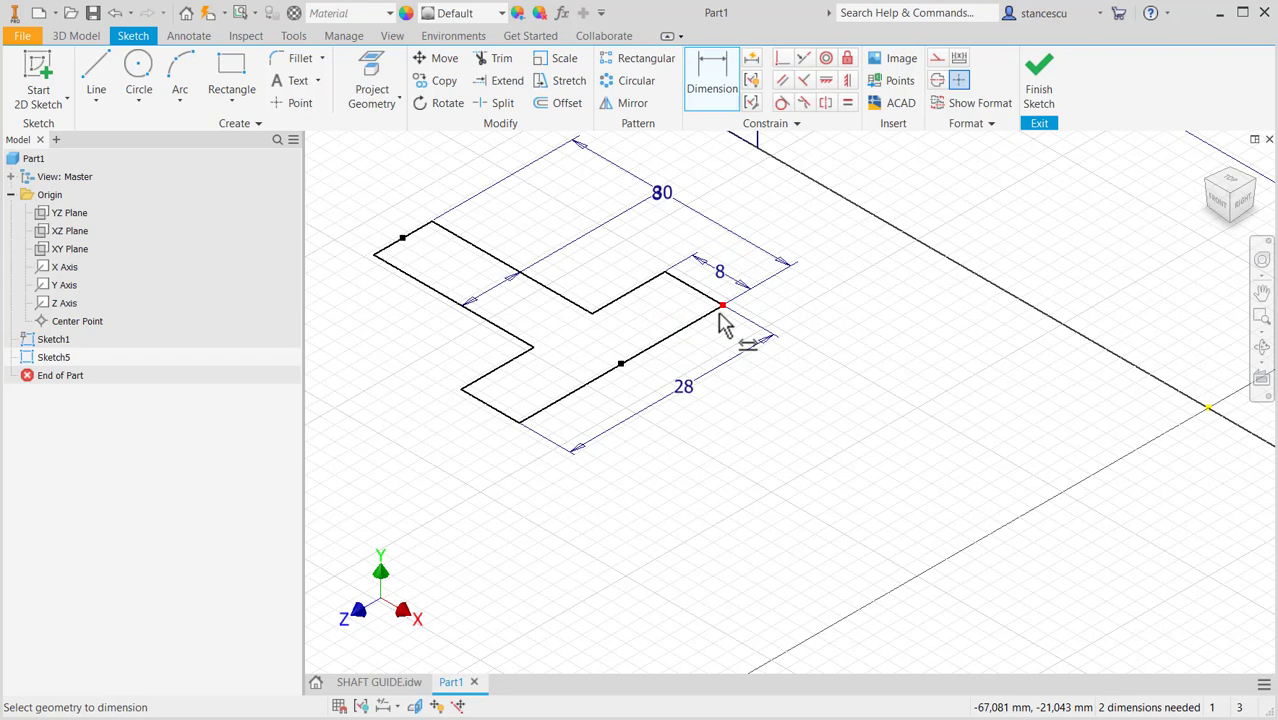
pyautogui.moveTo(699, 318); pyautogui.dragTo(741, 440, button='middle')
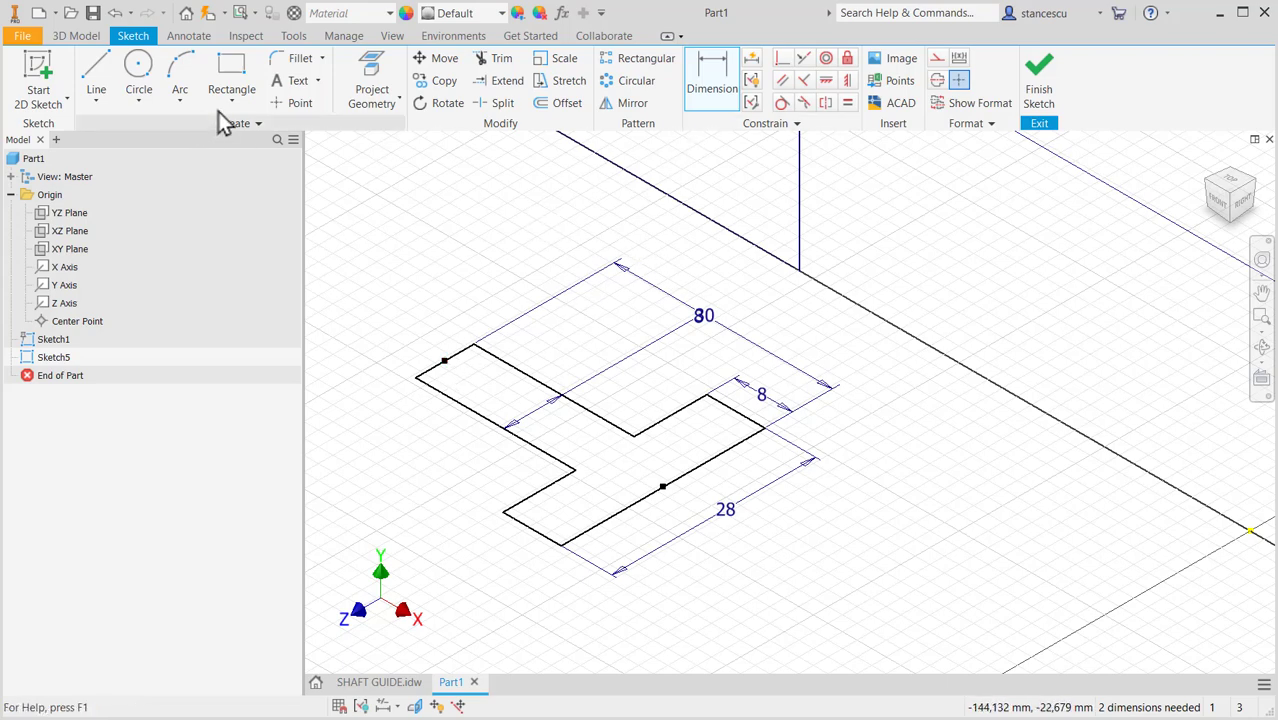
# Project the part's center point, make the profile corner coincident with it, and finish the sketch.
pyautogui.click(374, 84)
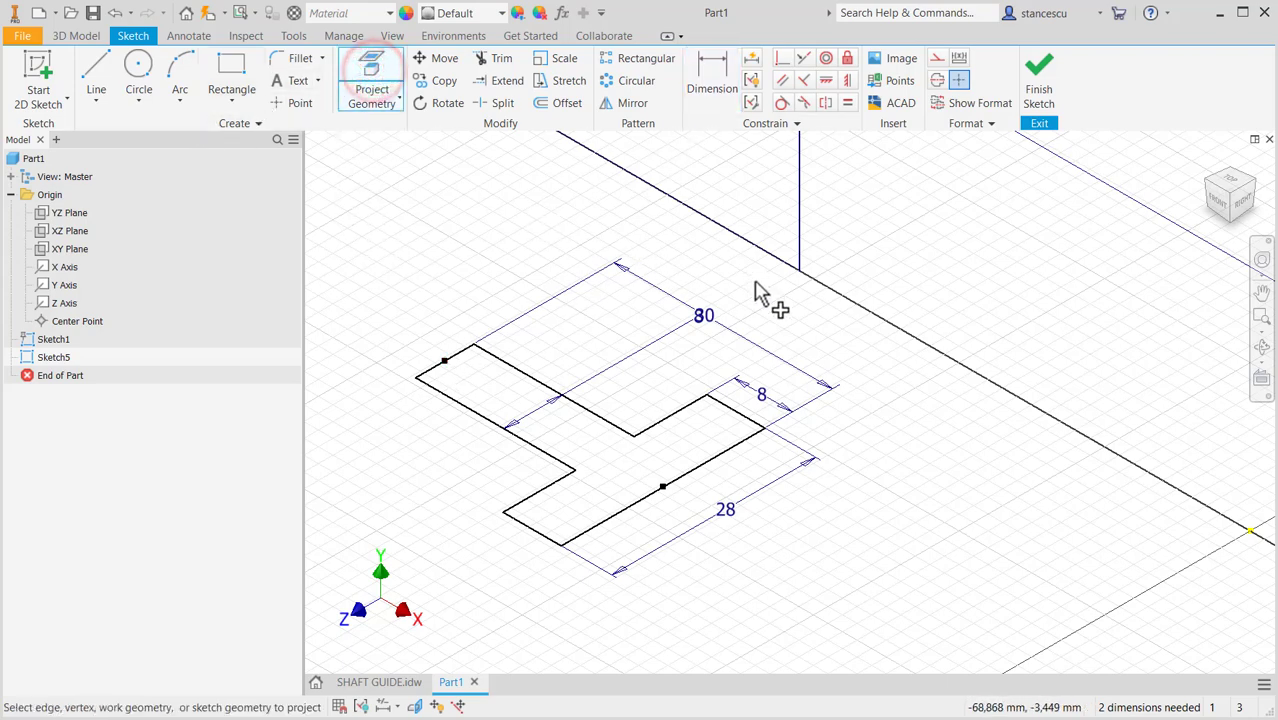
pyautogui.click(800, 272)
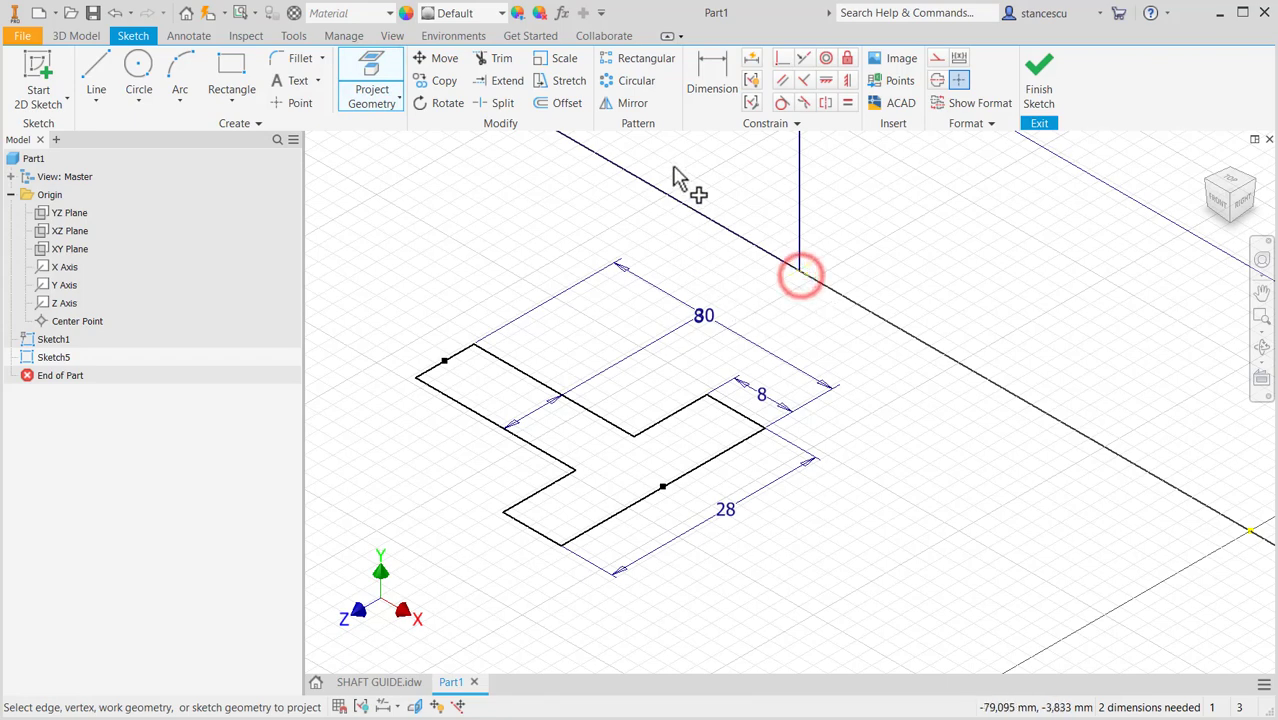
pyautogui.click(779, 60)
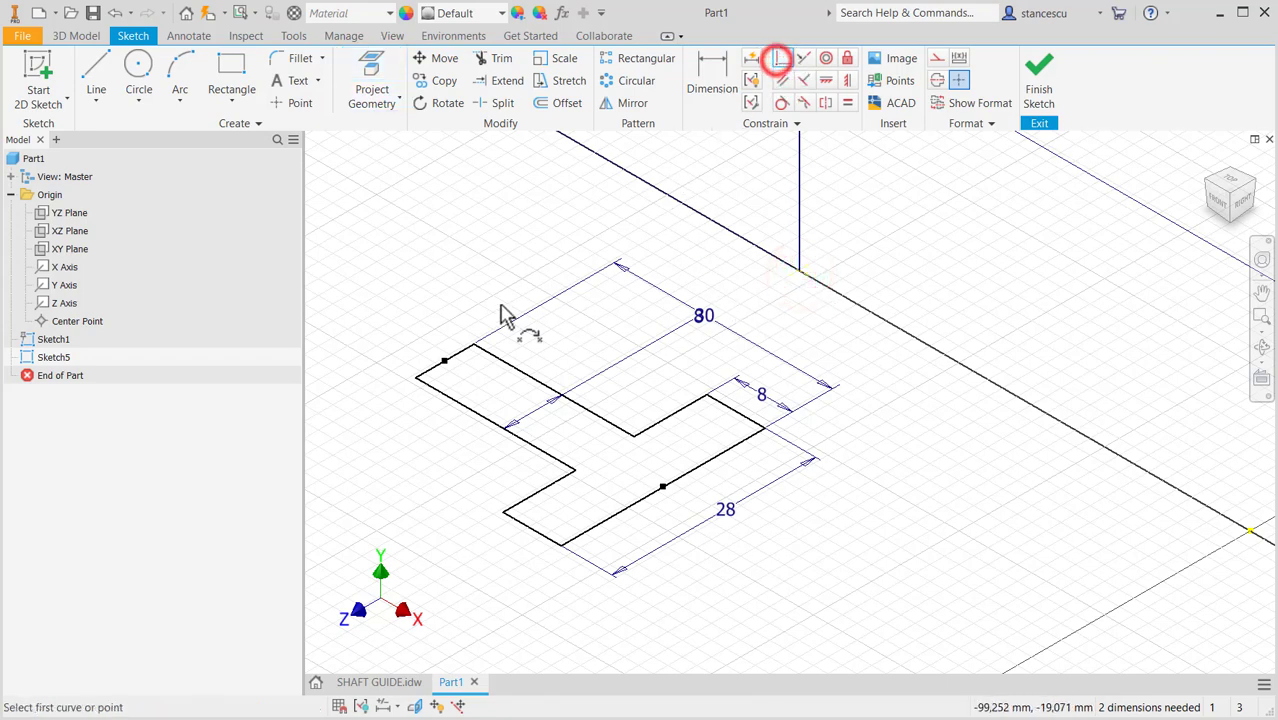
pyautogui.click(445, 361)
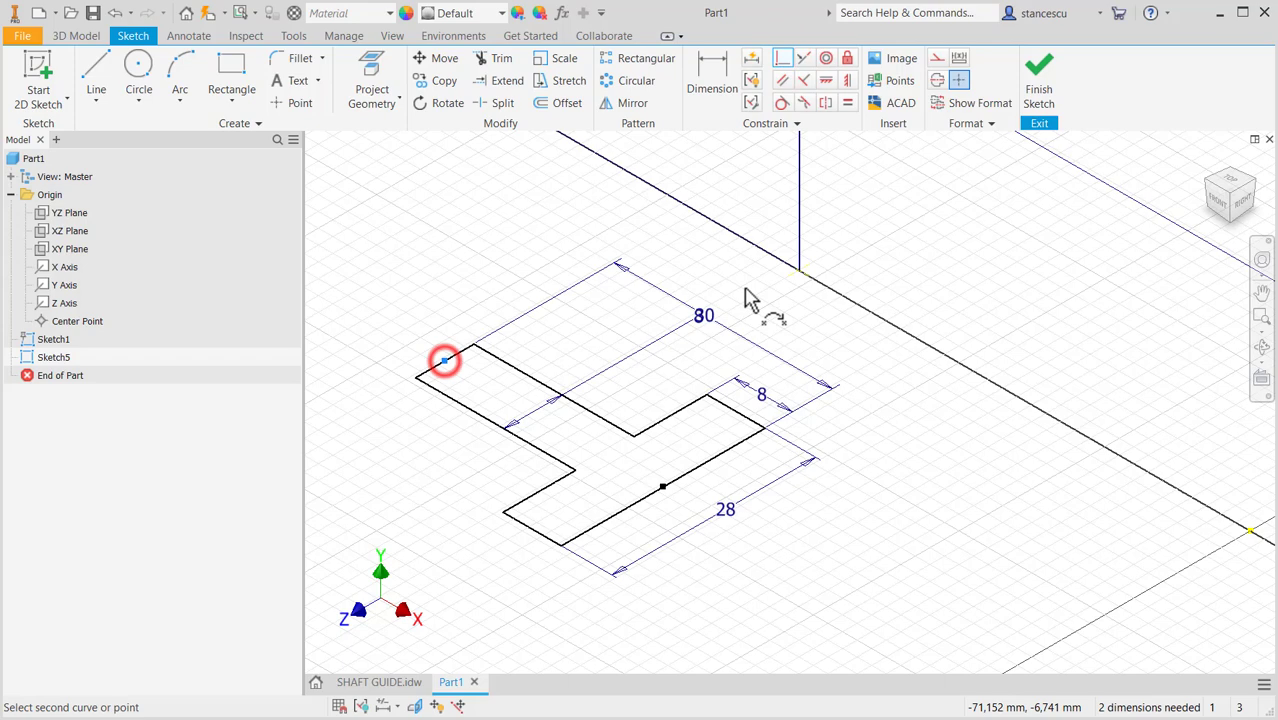
pyautogui.click(798, 273)
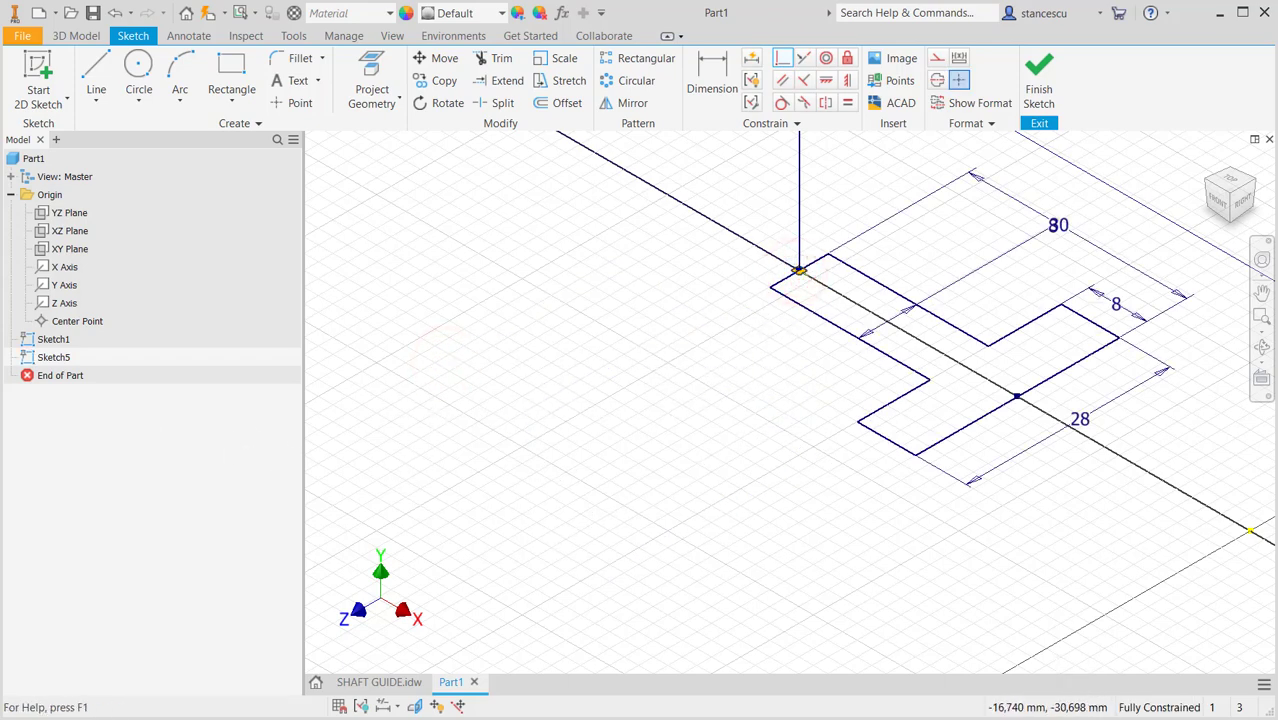
pyautogui.click(1040, 85)
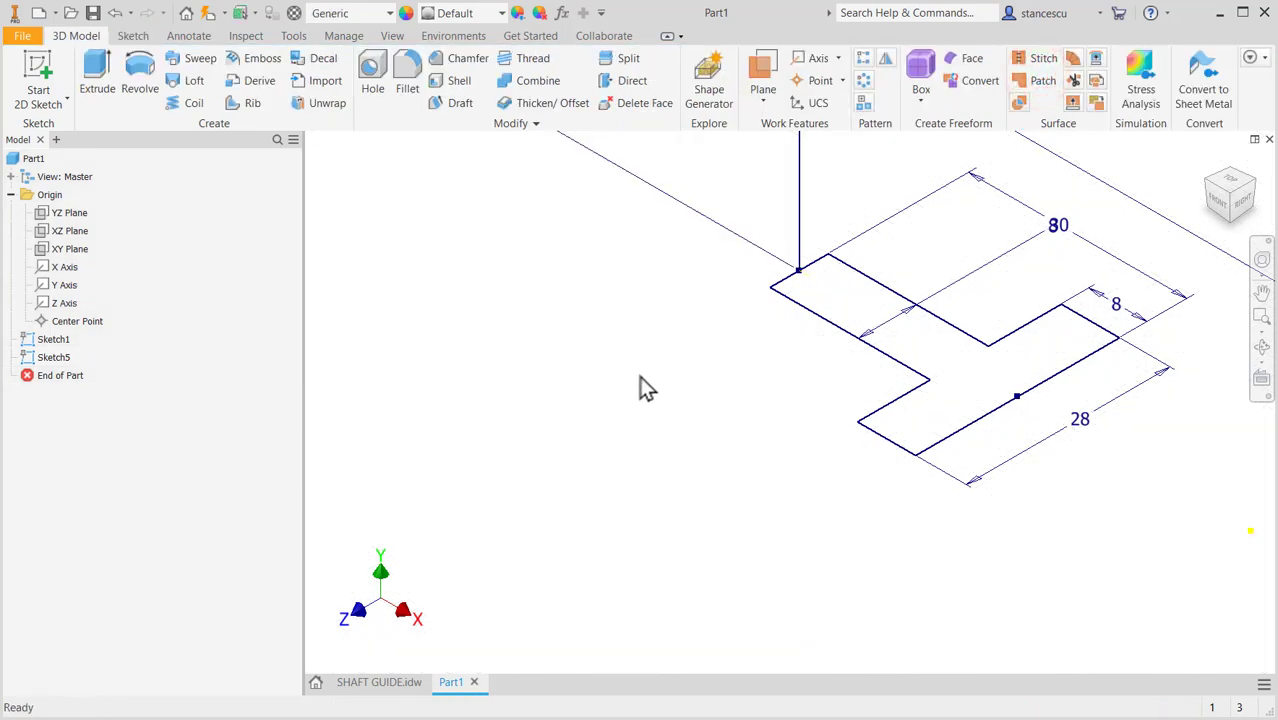
# Sweep the T-section profile along the arch curve to create solid Sweep2.
pyautogui.press('F6')
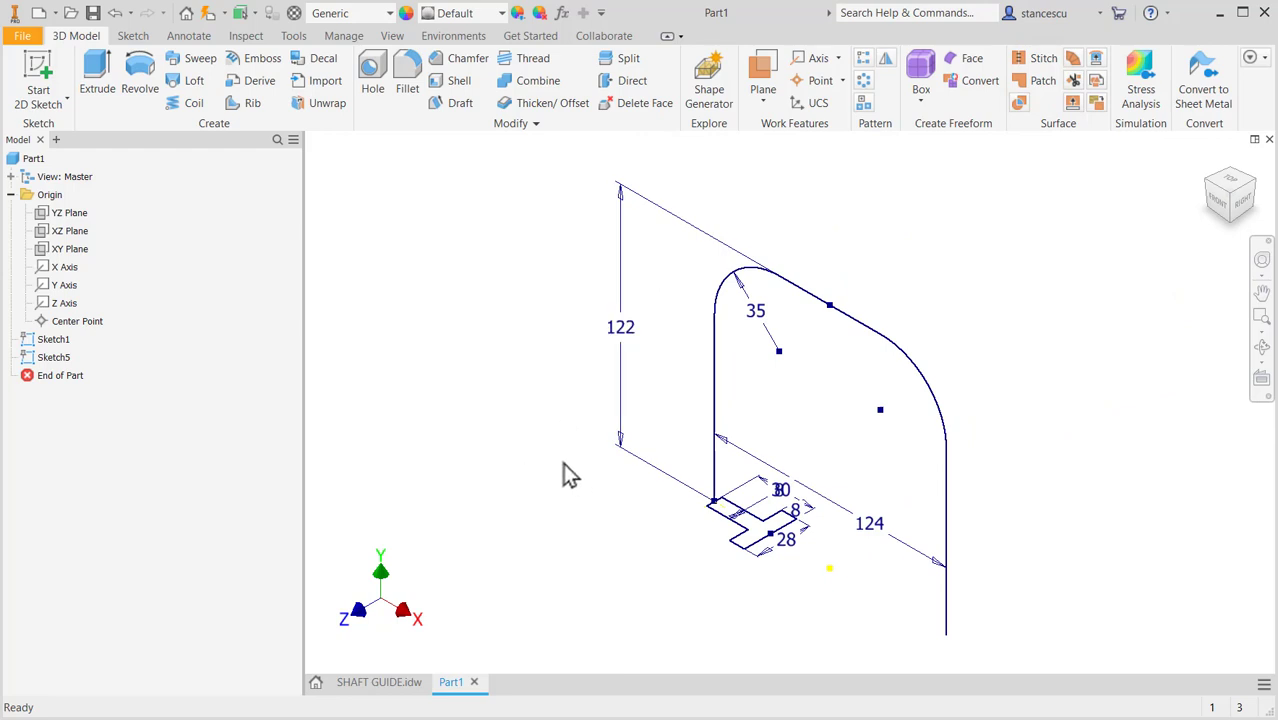
pyautogui.click(176, 60)
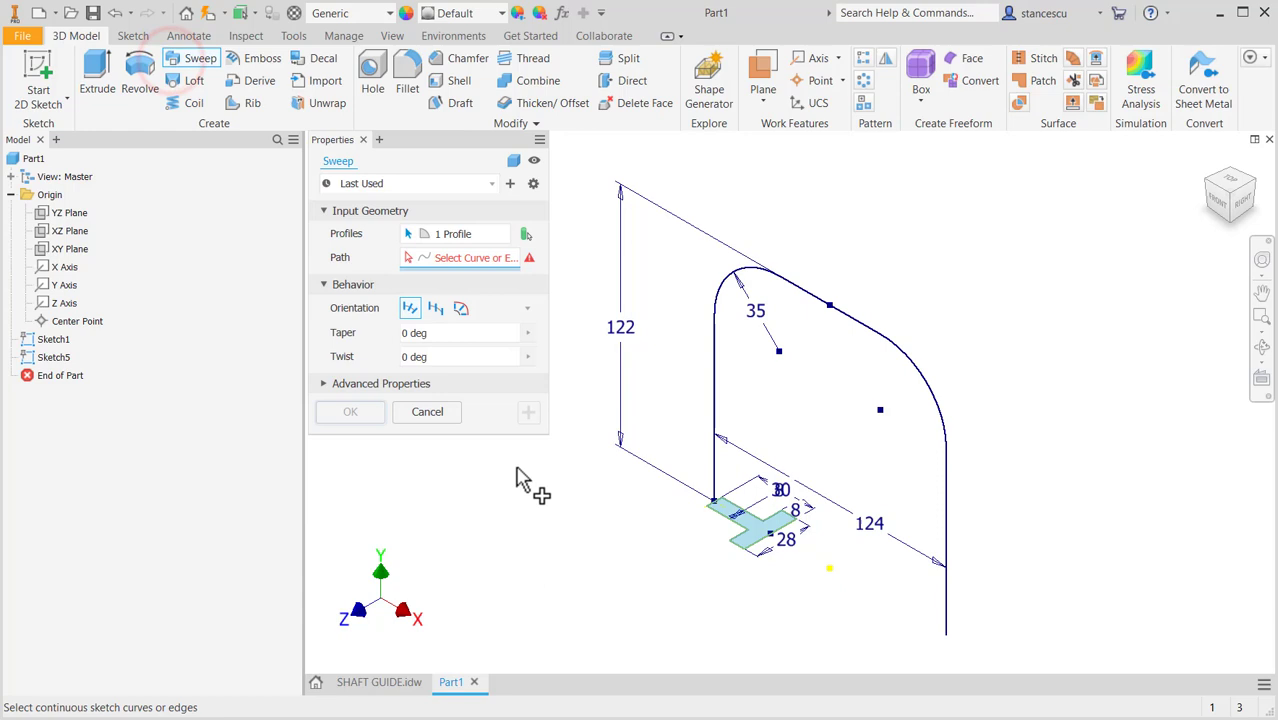
pyautogui.click(714, 408)
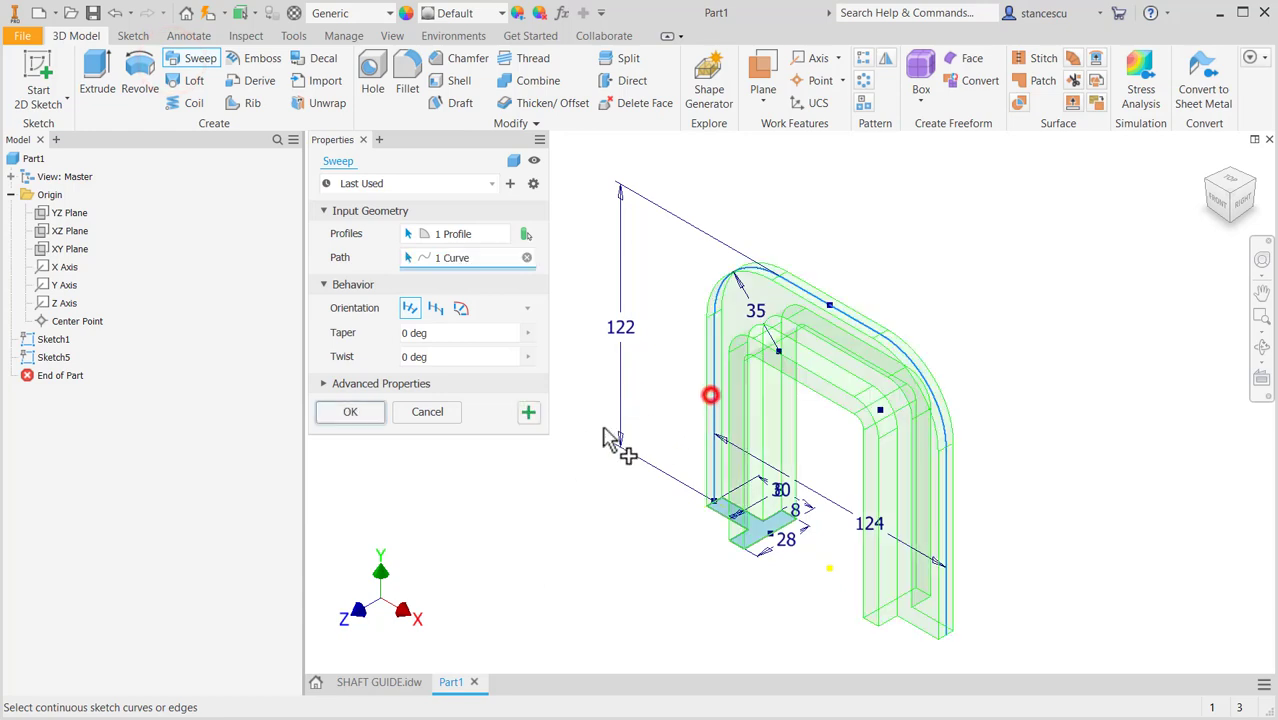
pyautogui.click(350, 415)
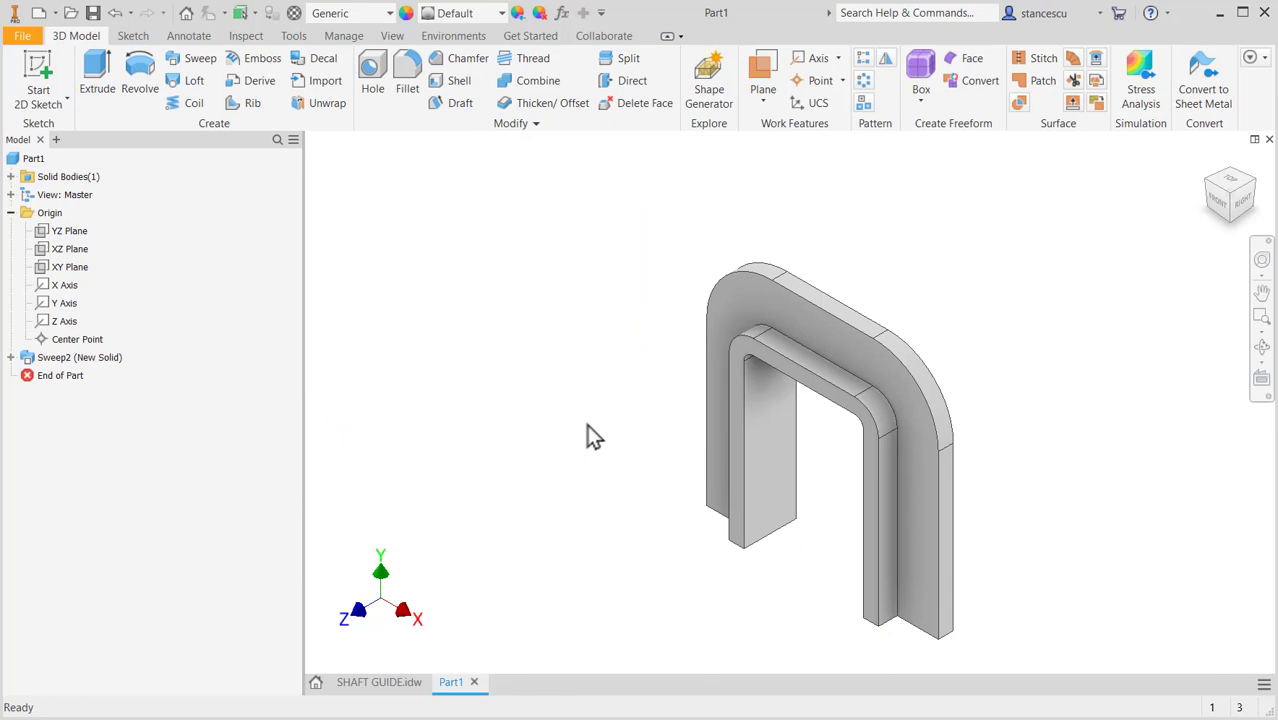
pyautogui.press('F6')
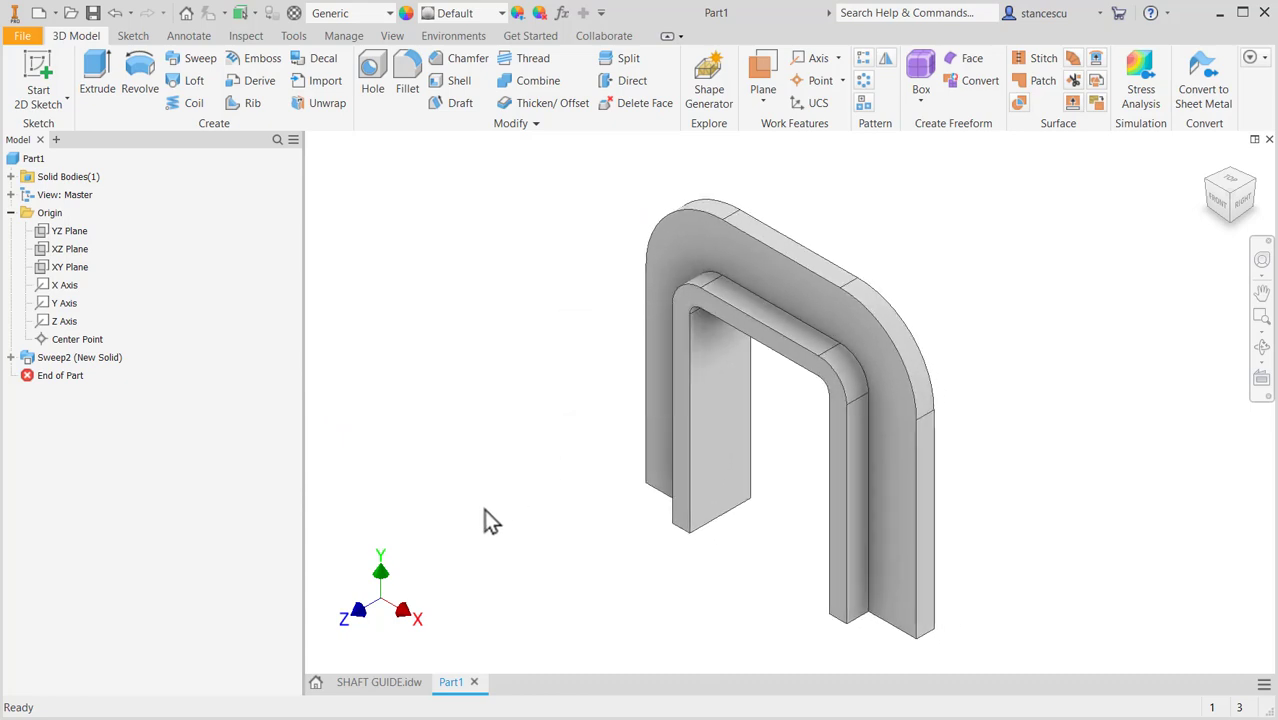
pyautogui.click(392, 688)
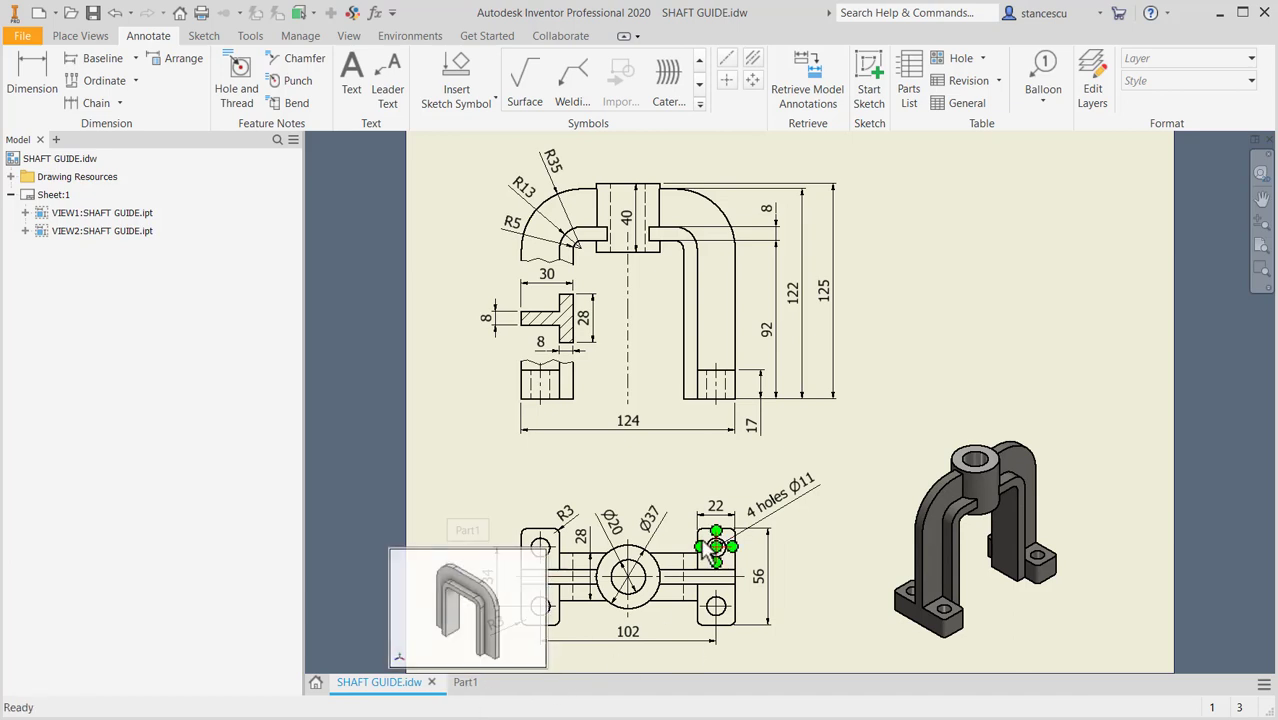
pyautogui.click(763, 595)
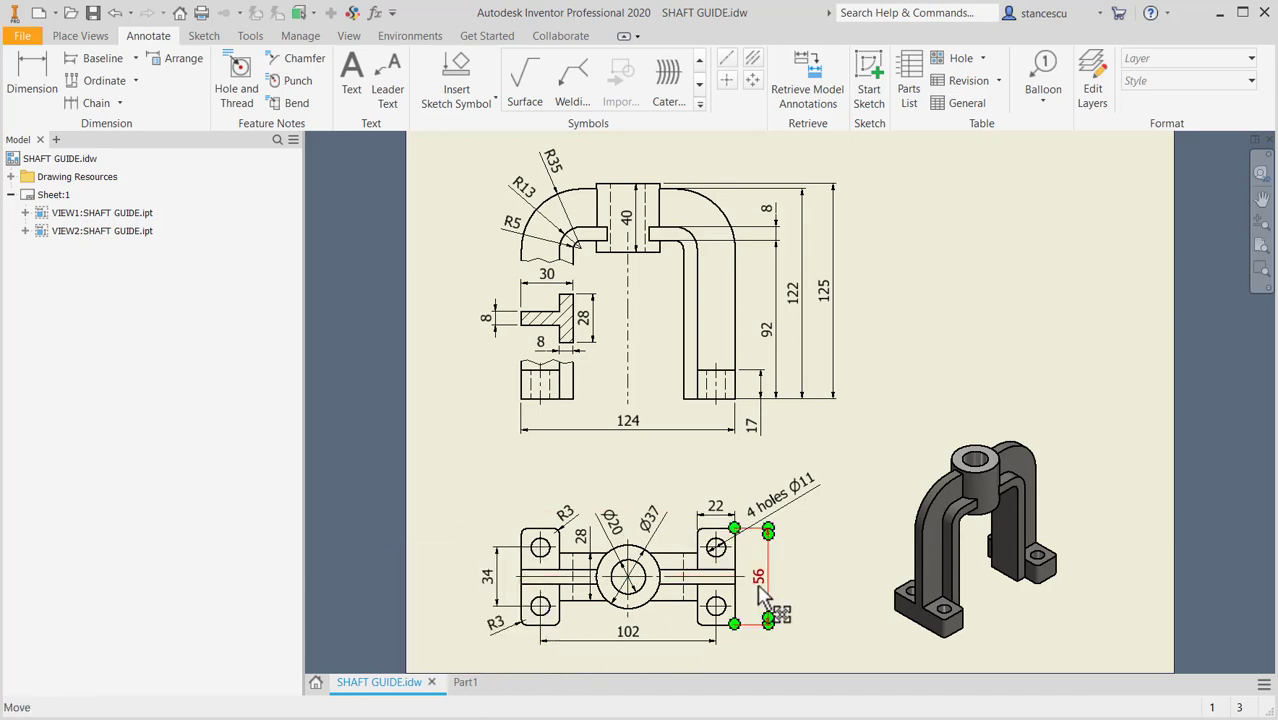
pyautogui.click(856, 516)
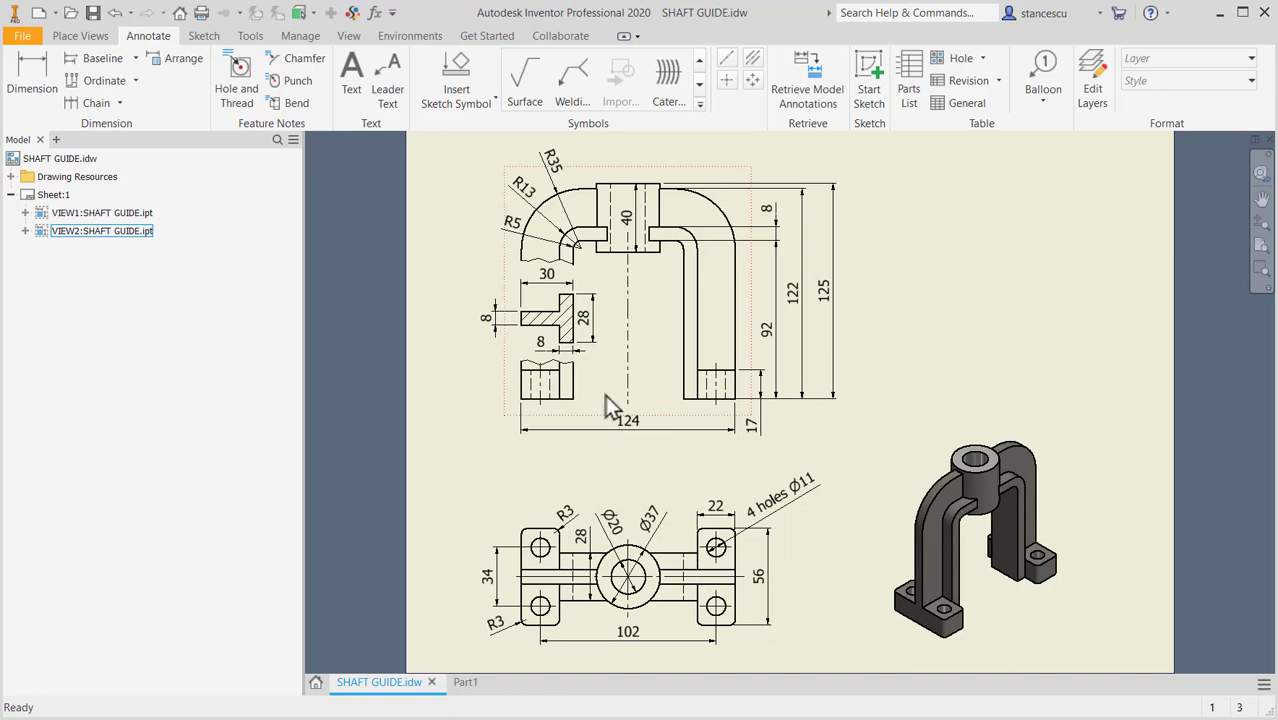
pyautogui.click(543, 286)
pyautogui.click(564, 352)
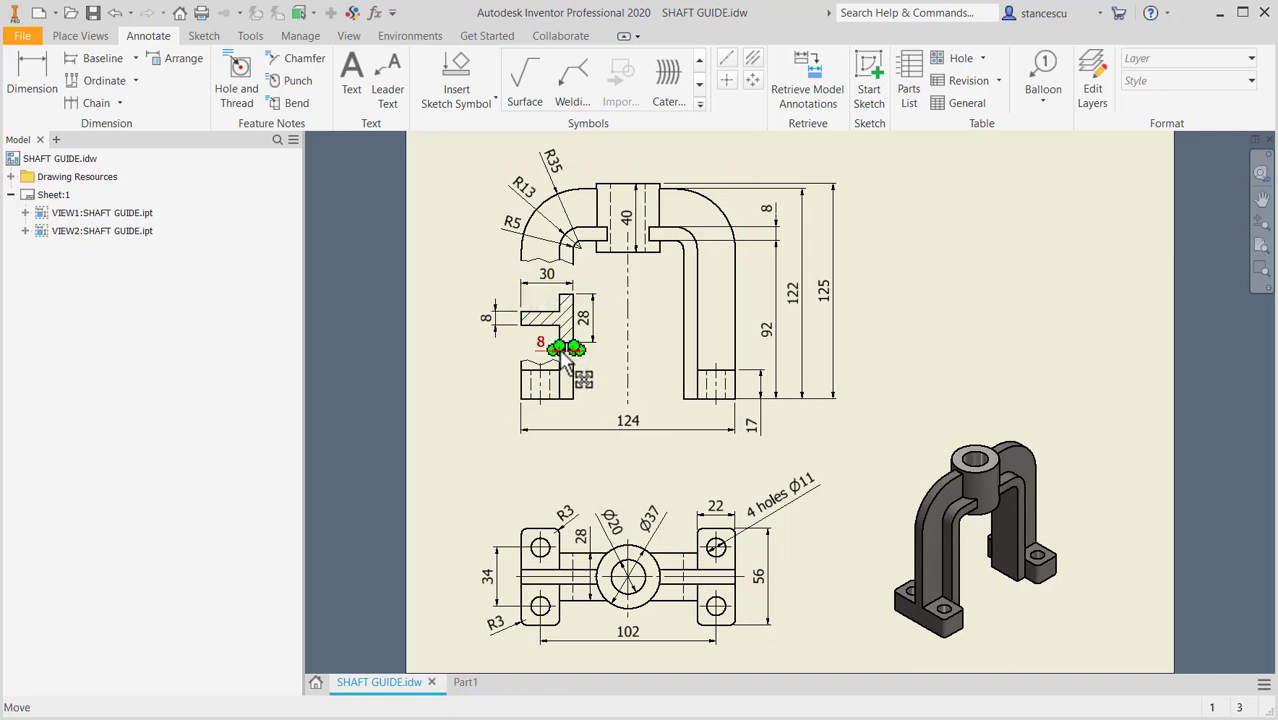
pyautogui.moveTo(560, 358); pyautogui.dragTo(558, 354)
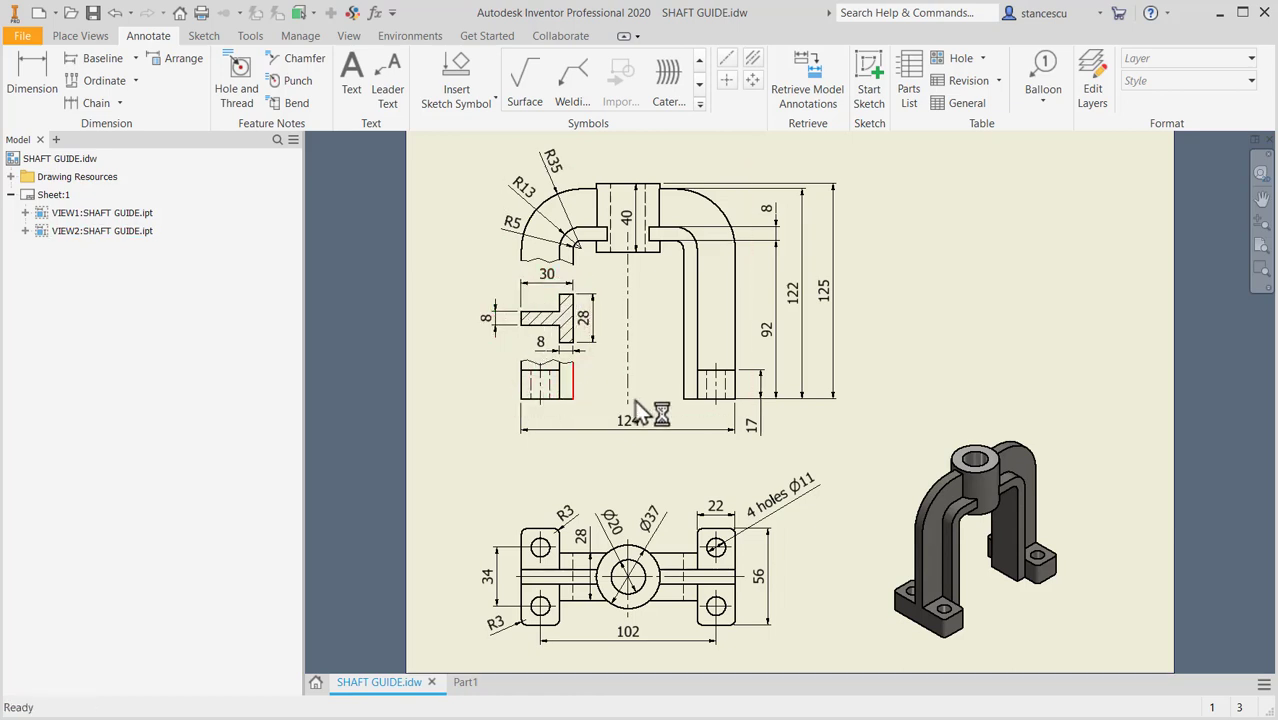
pyautogui.click(465, 683)
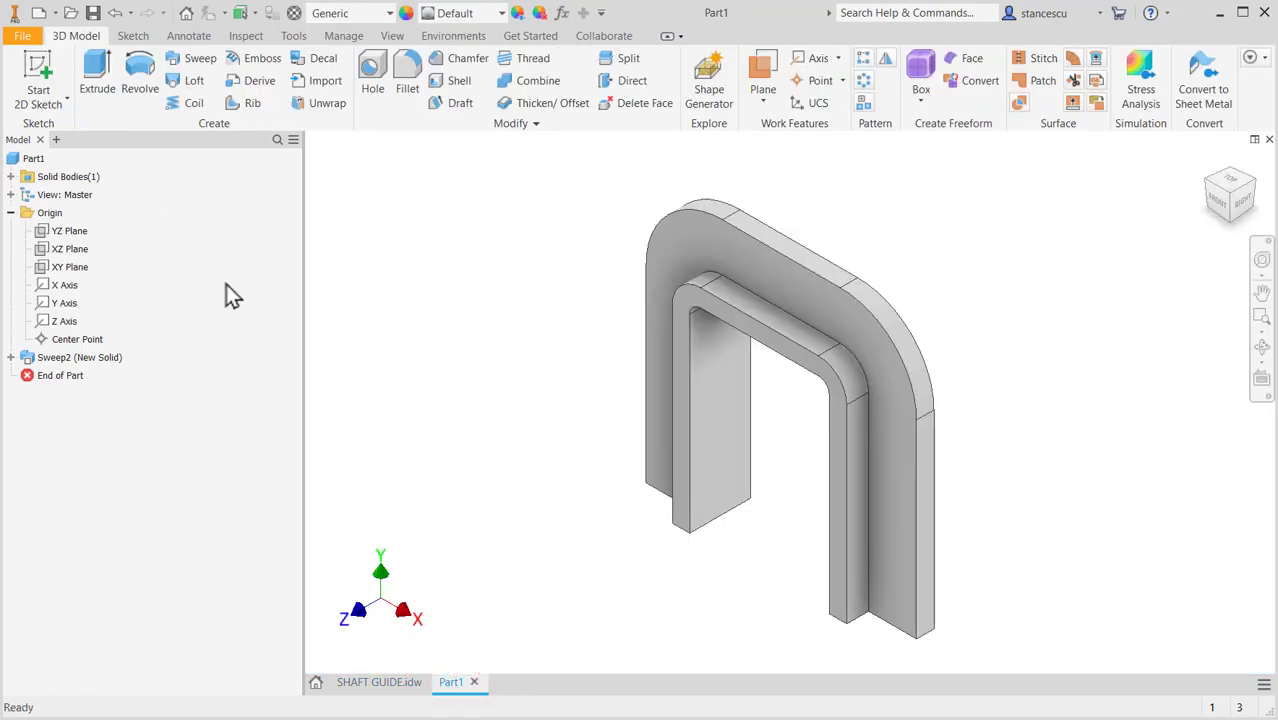
# Start a sketch on the XZ Plane and draw a 22 × 56 mm rectangle right of the arch.
pyautogui.click(46, 250)
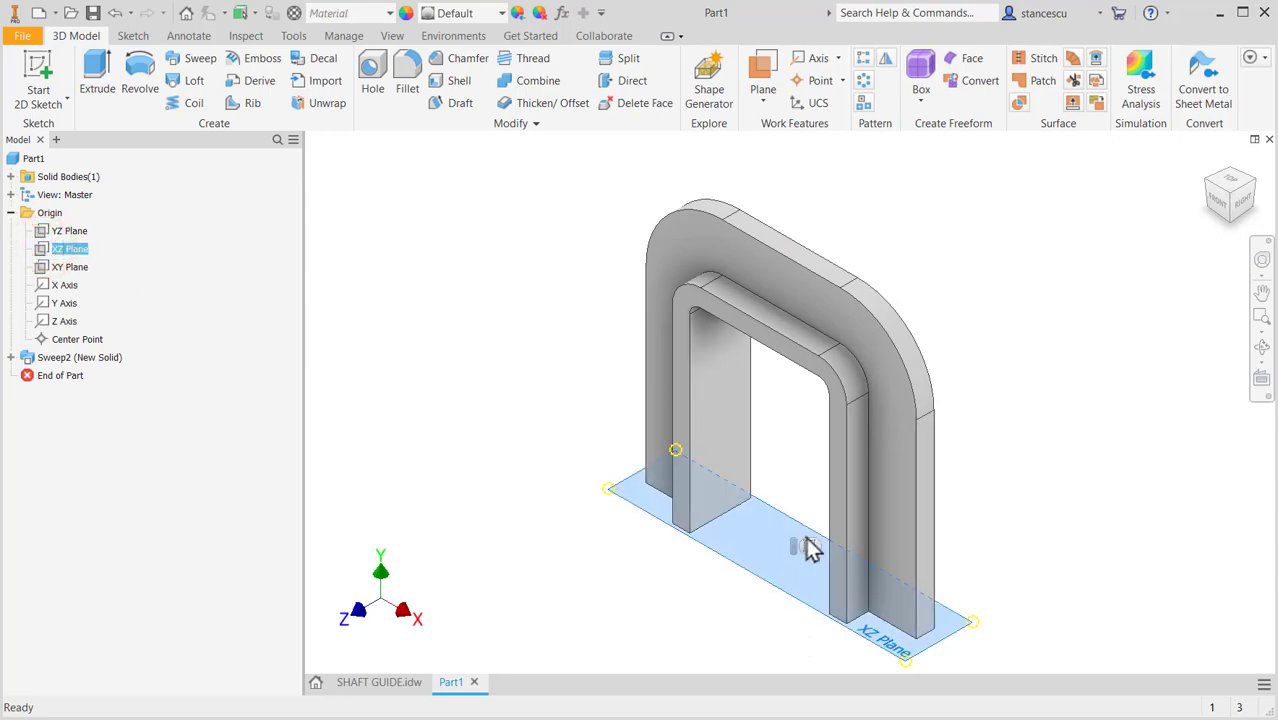
pyautogui.click(808, 545)
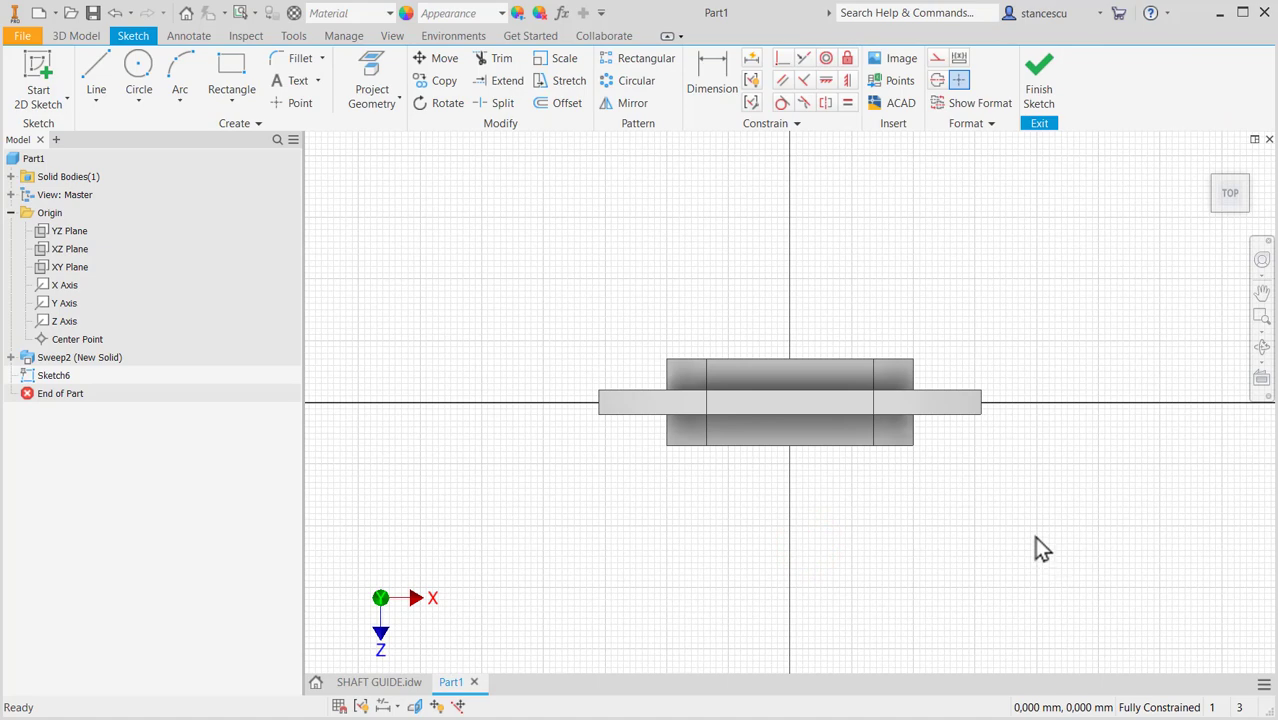
pyautogui.click(231, 62)
pyautogui.click(1000, 316)
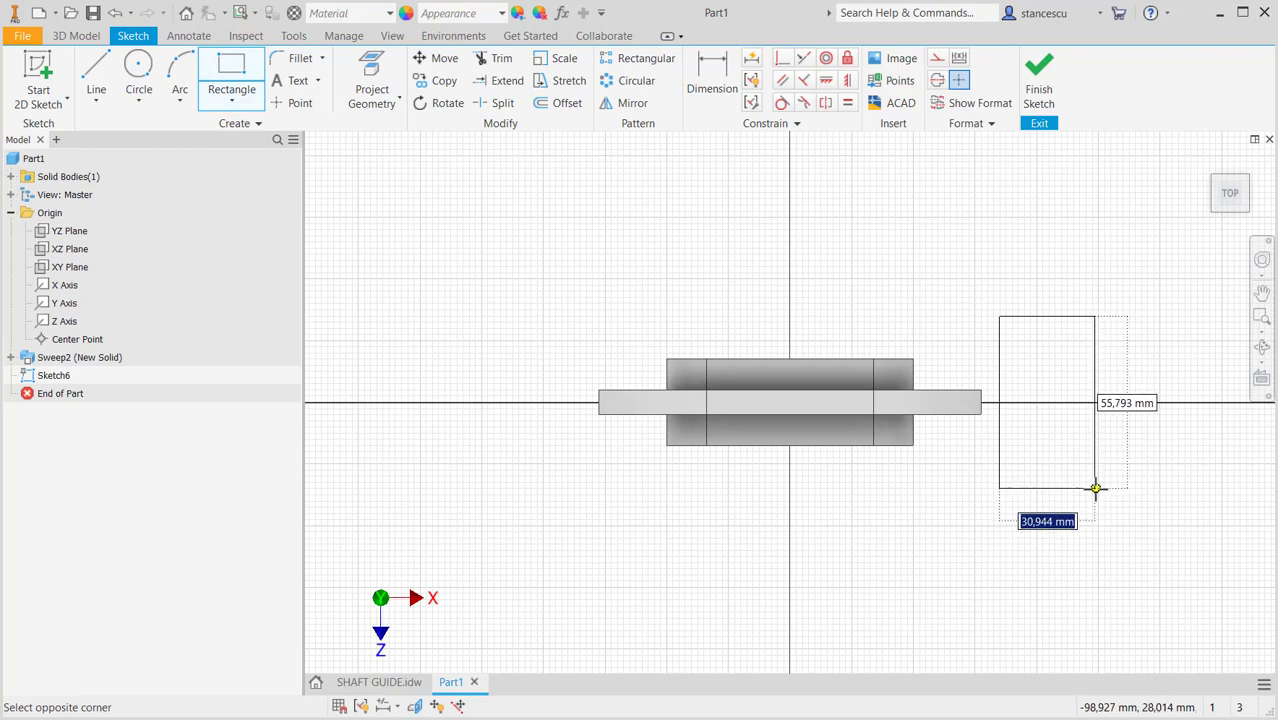
pyautogui.press('Tab')
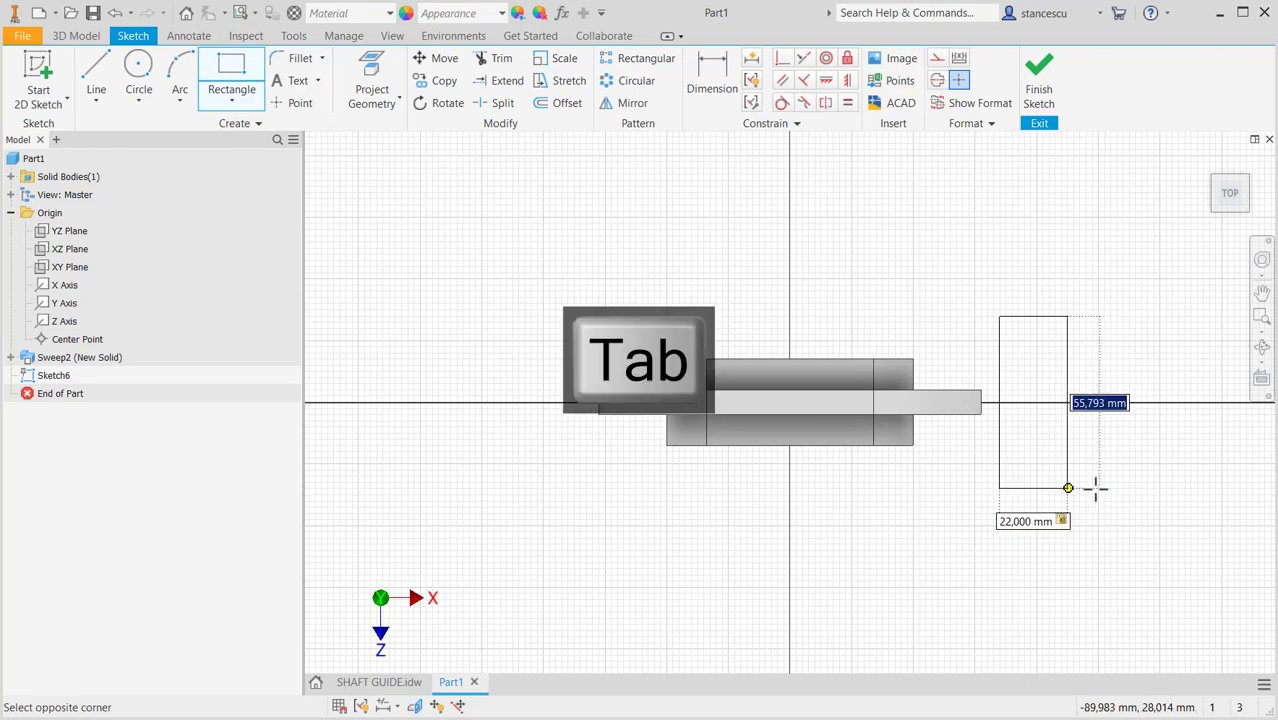
pyautogui.write('56')
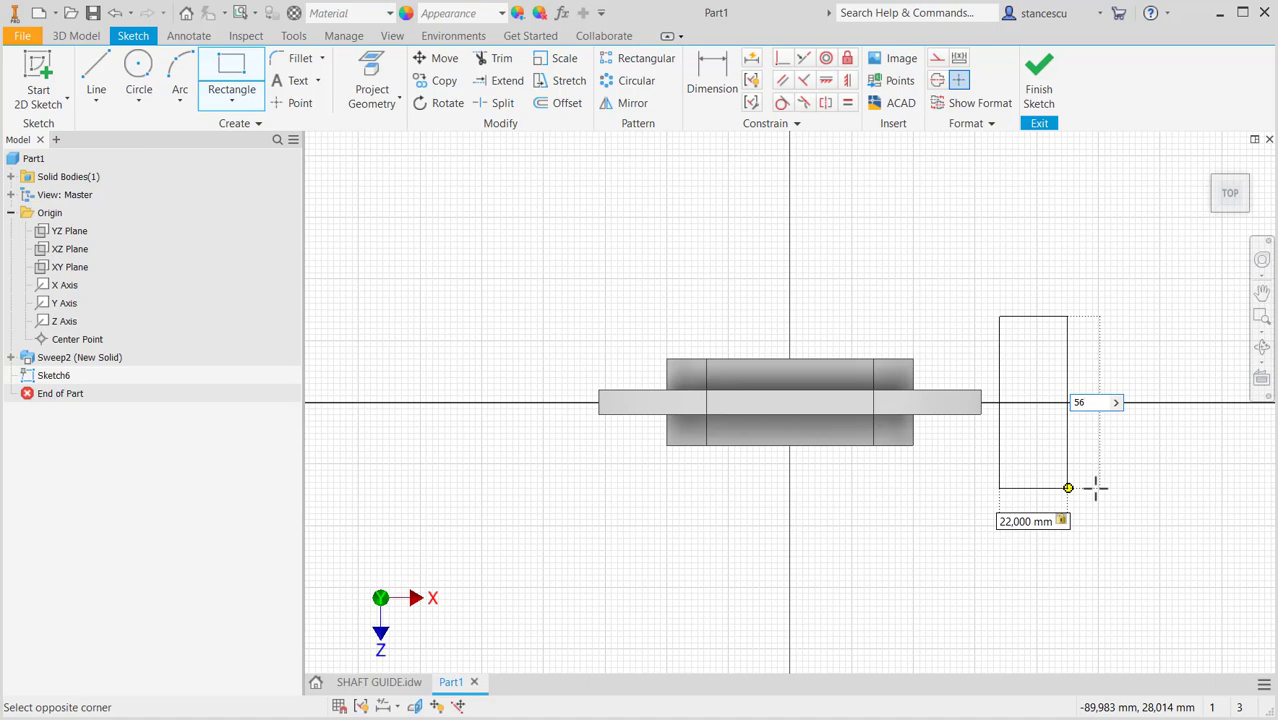
pyautogui.press('Return')
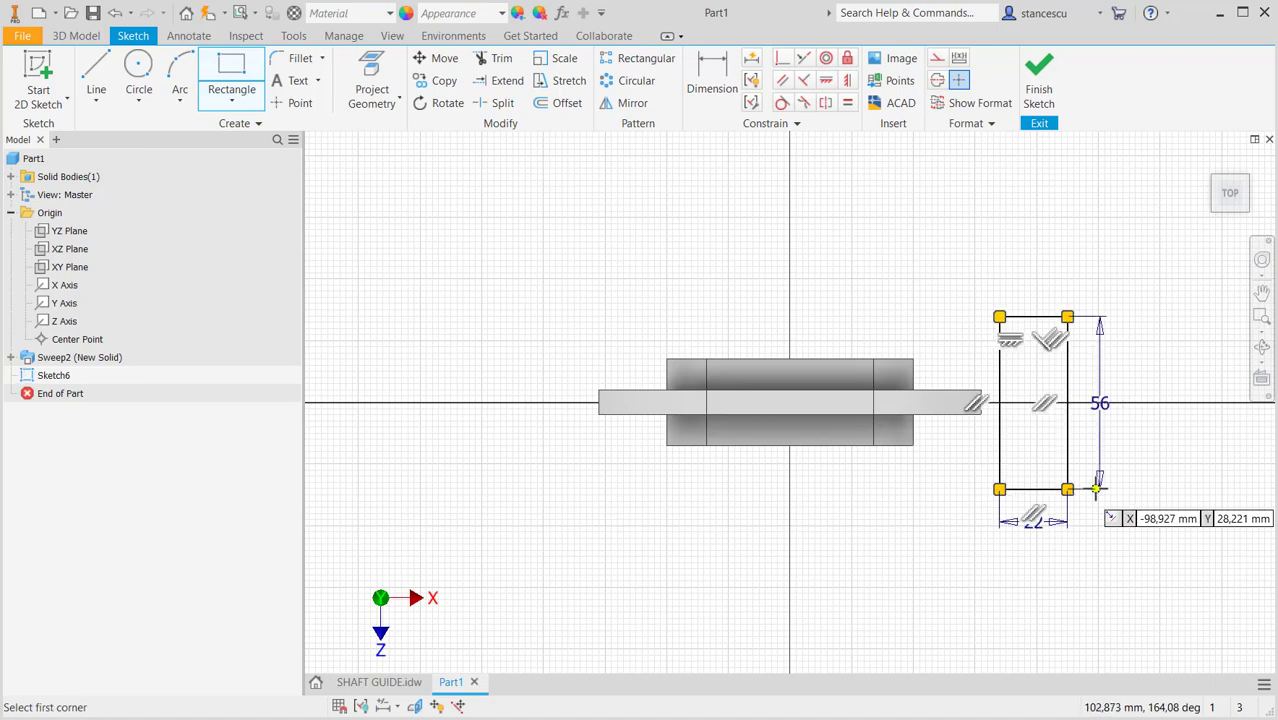
pyautogui.keyDown('shift'); pyautogui.moveTo(924, 562); pyautogui.dragTo(877, 531, button='middle'); pyautogui.keyUp('shift')
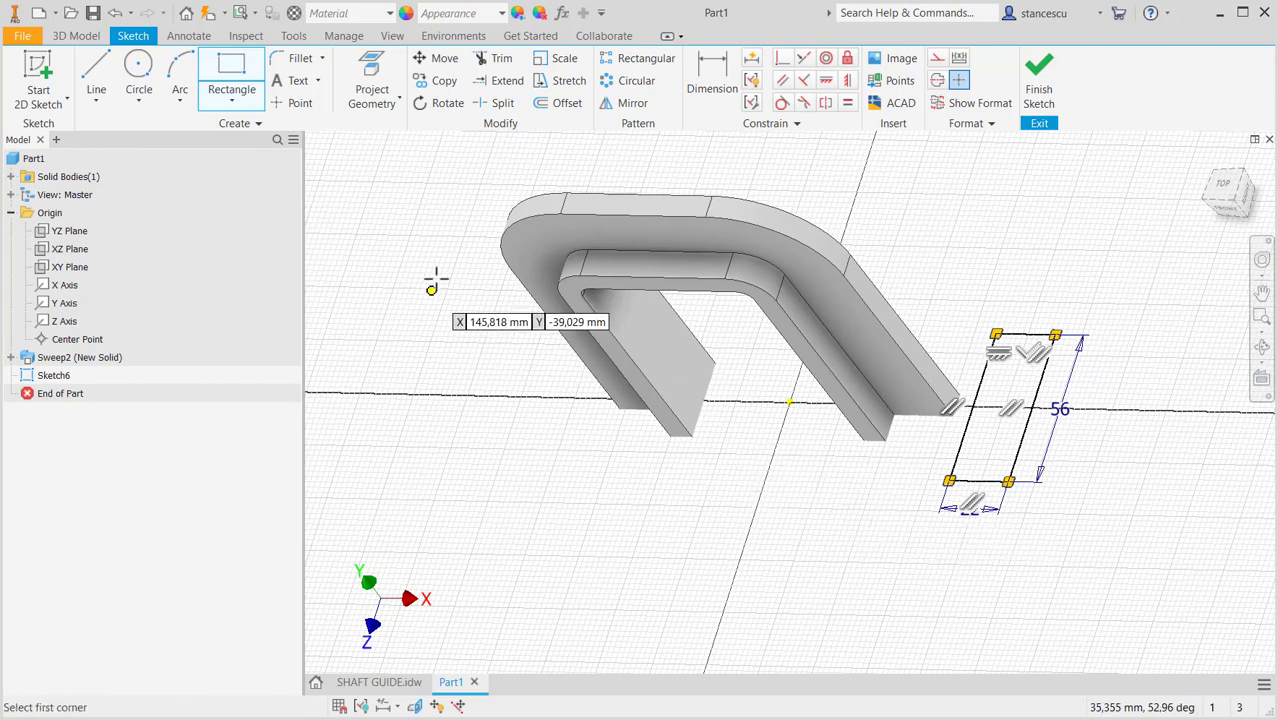
# Project the arch end's corner point into the sketch.
pyautogui.click(370, 78)
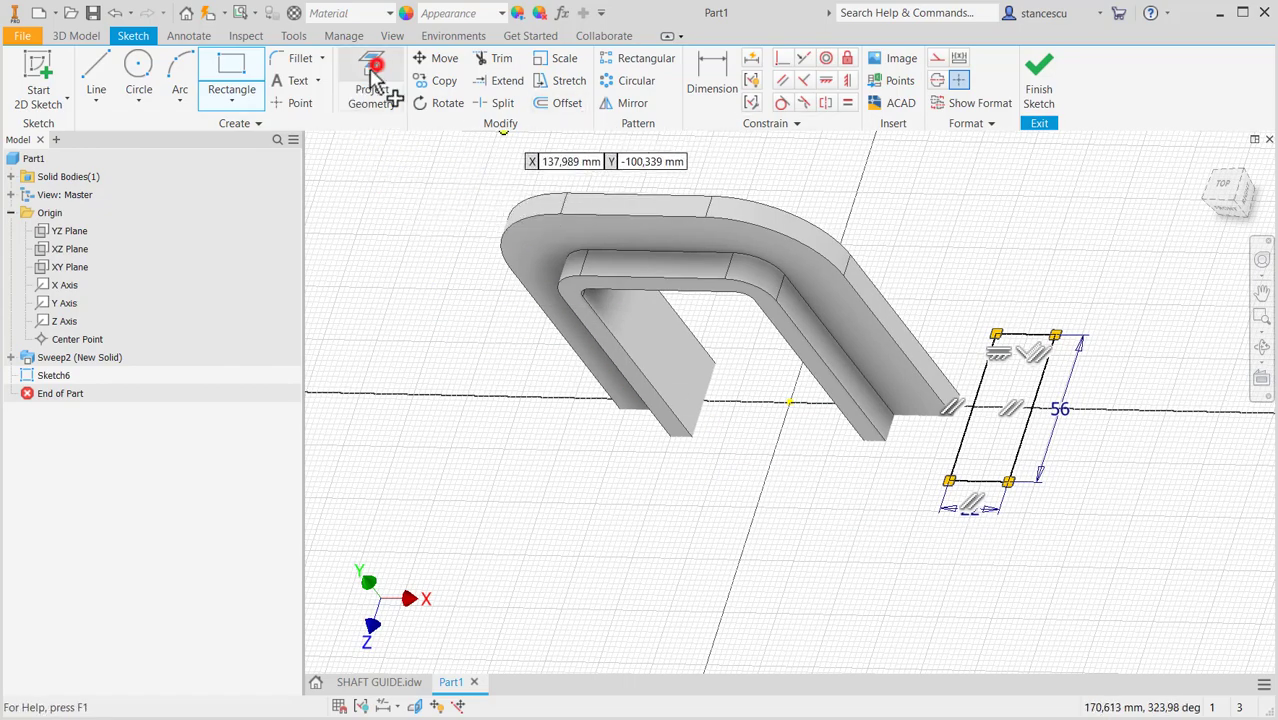
pyautogui.click(956, 406)
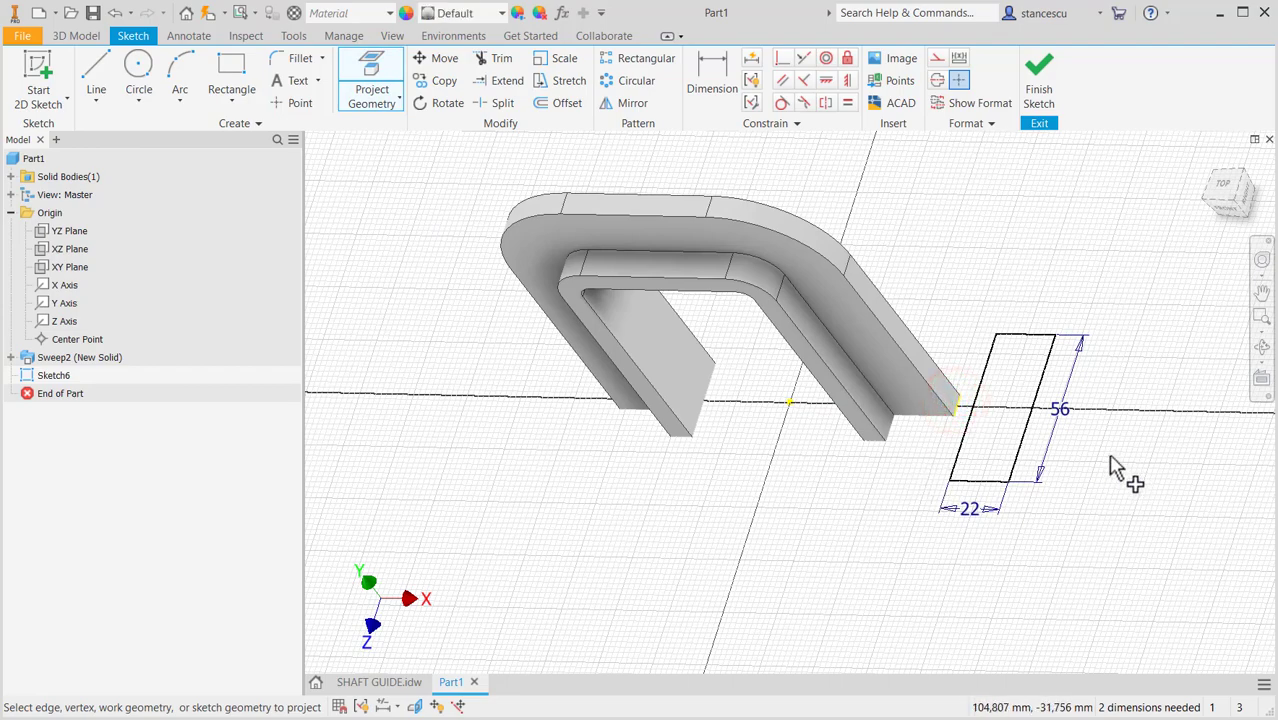
pyautogui.click(805, 60)
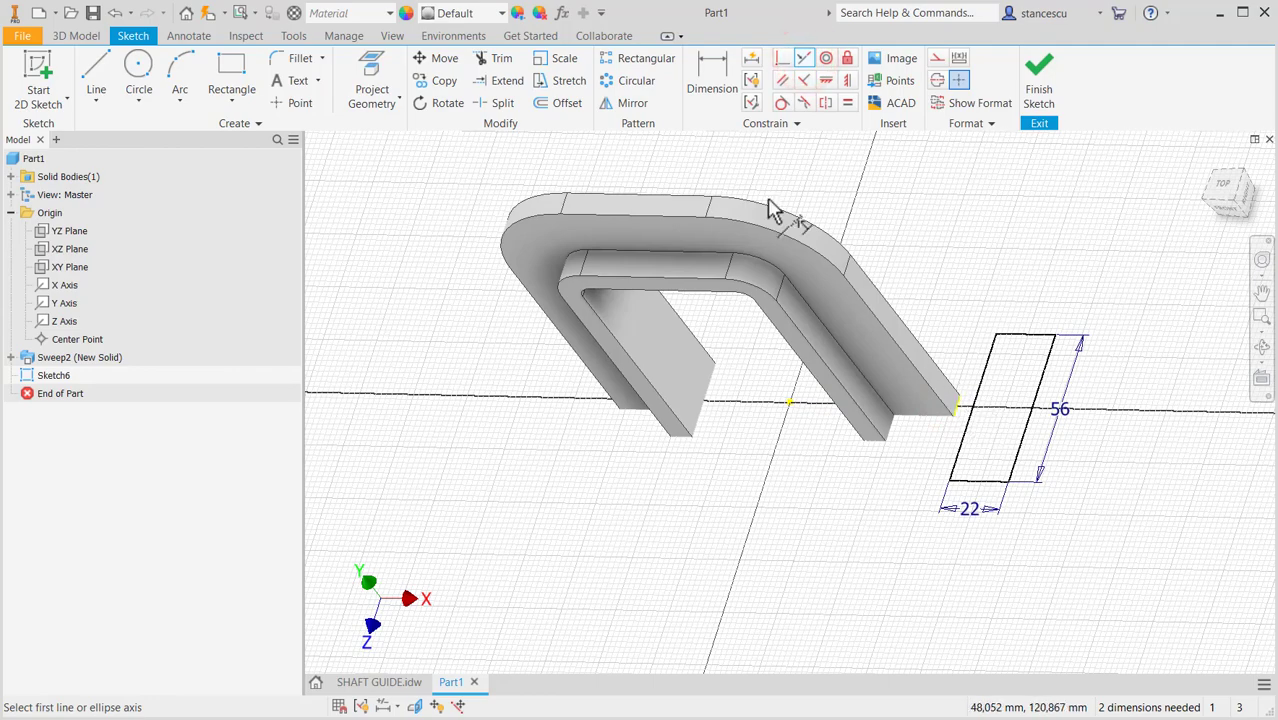
# Make the rectangle side's midpoint coincident with the projected arch point, then finish the sketch.
pyautogui.click(784, 57)
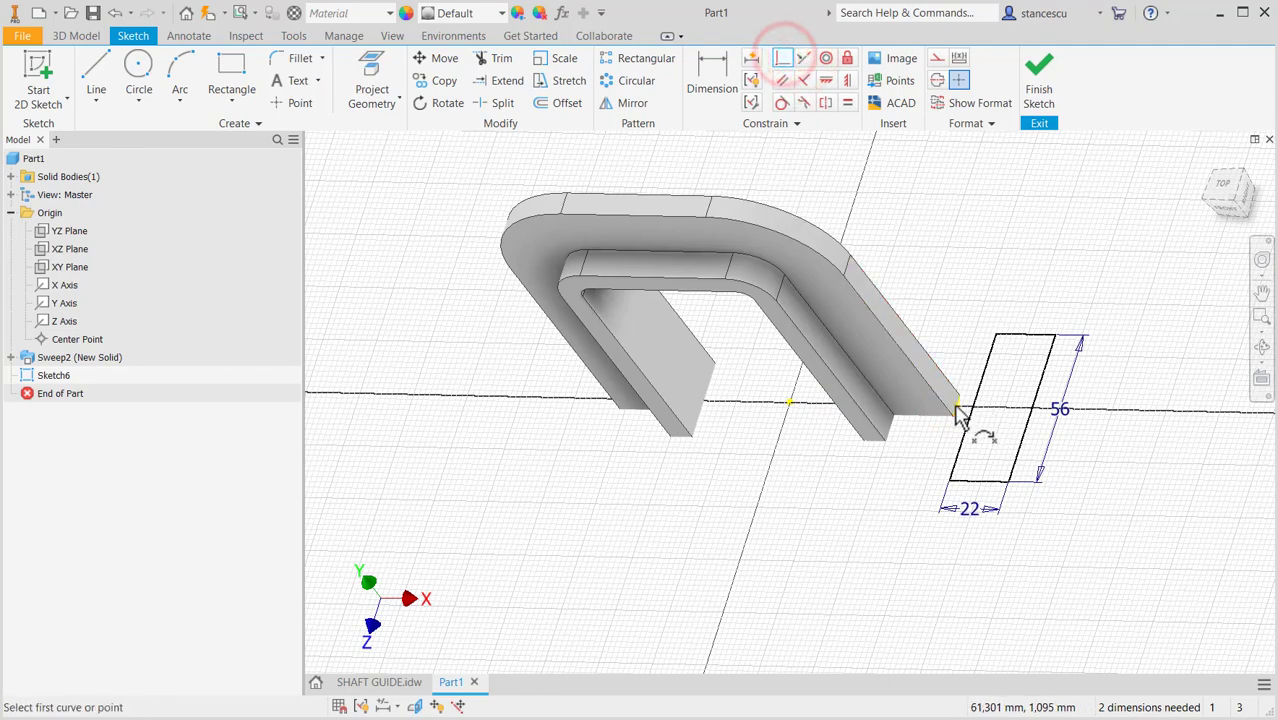
pyautogui.click(1031, 410)
pyautogui.scroll(5, 1010, 412)
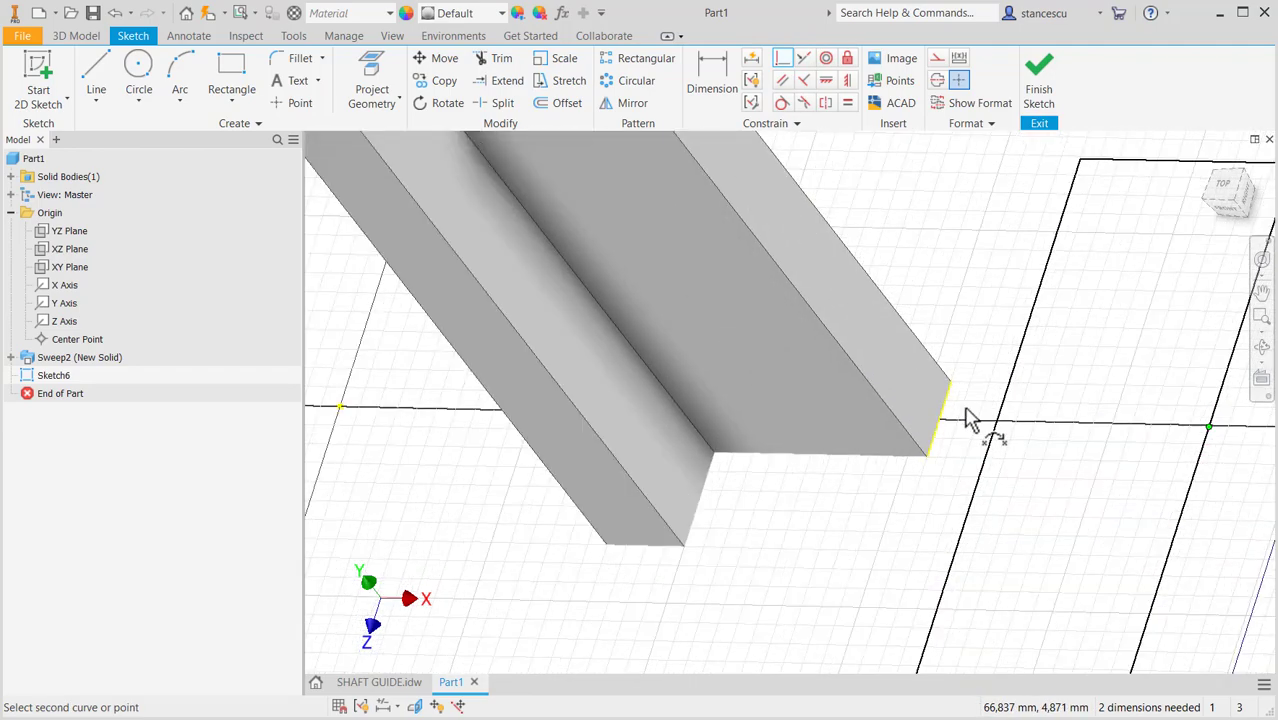
pyautogui.click(938, 421)
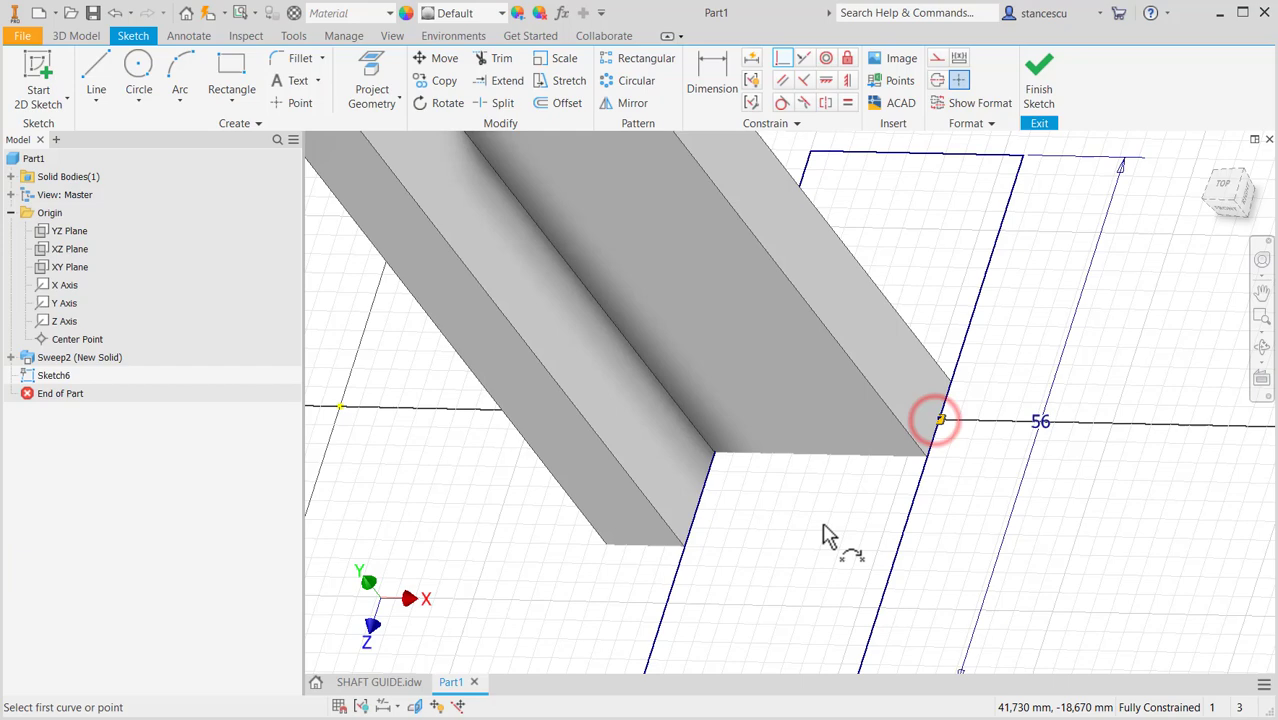
pyautogui.scroll(-2, 845, 550)
pyautogui.moveTo(1003, 547); pyautogui.dragTo(1046, 442, button='middle')
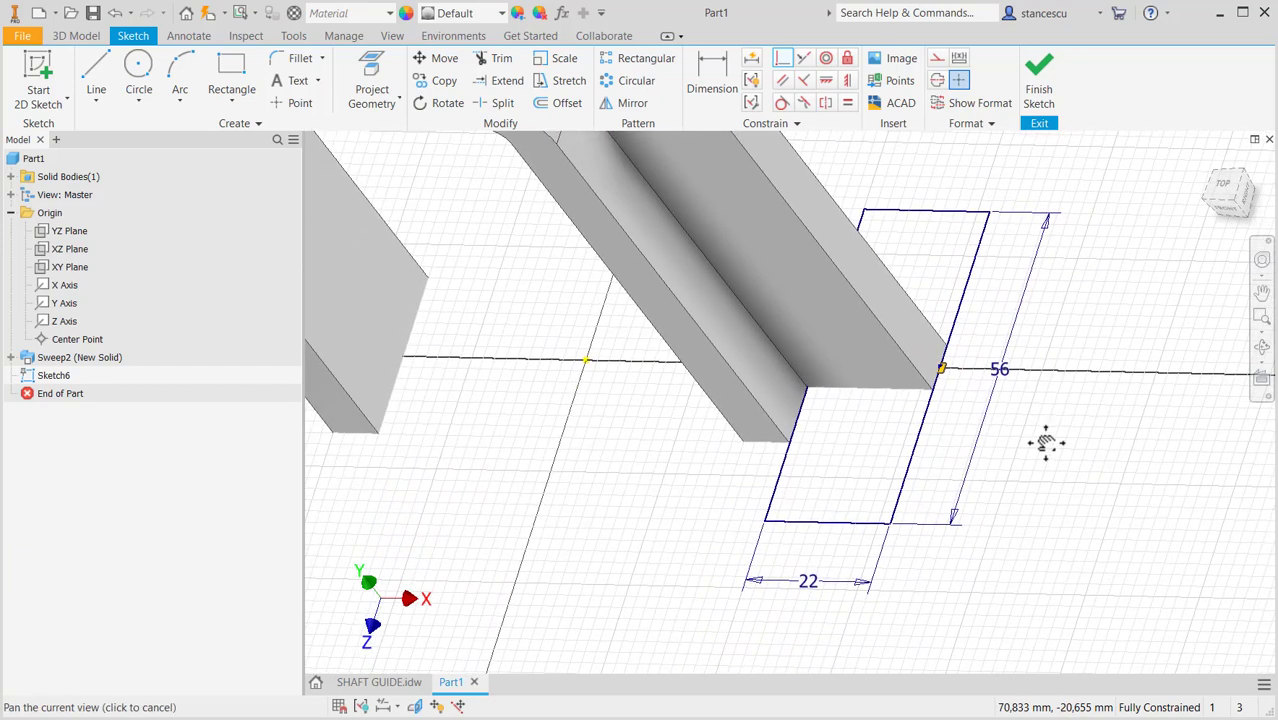
pyautogui.click(379, 684)
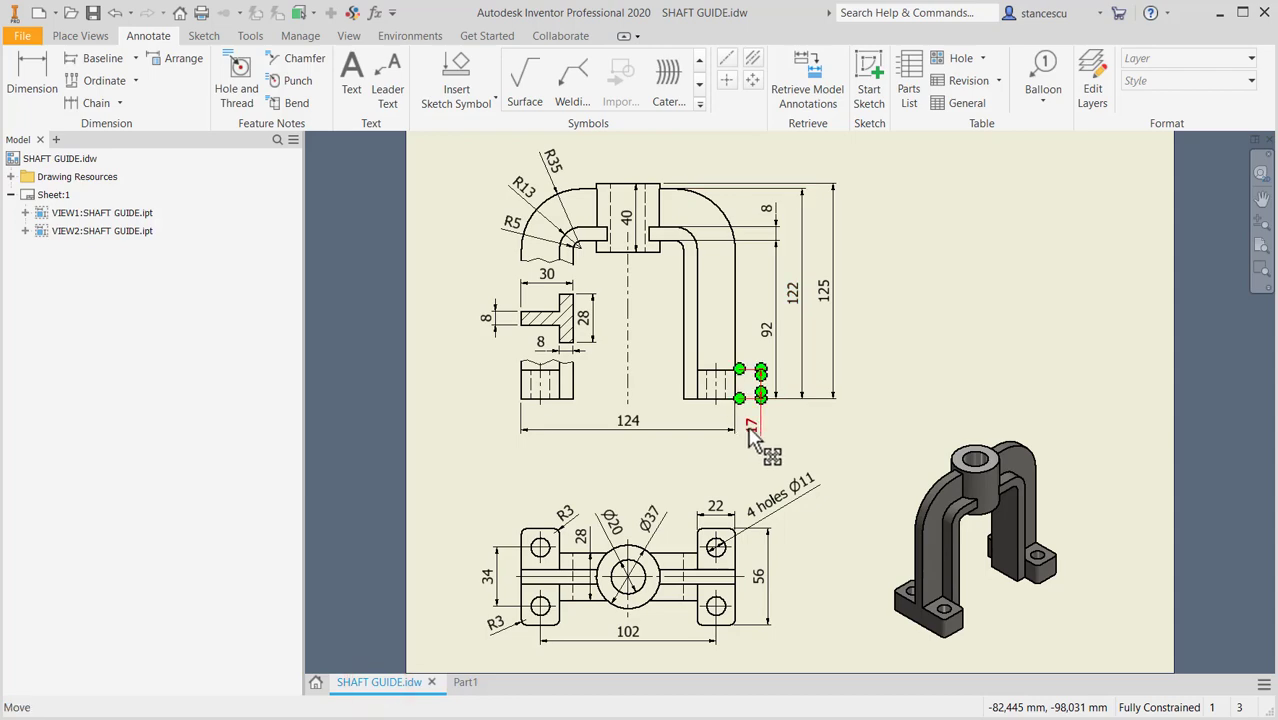
pyautogui.click(465, 682)
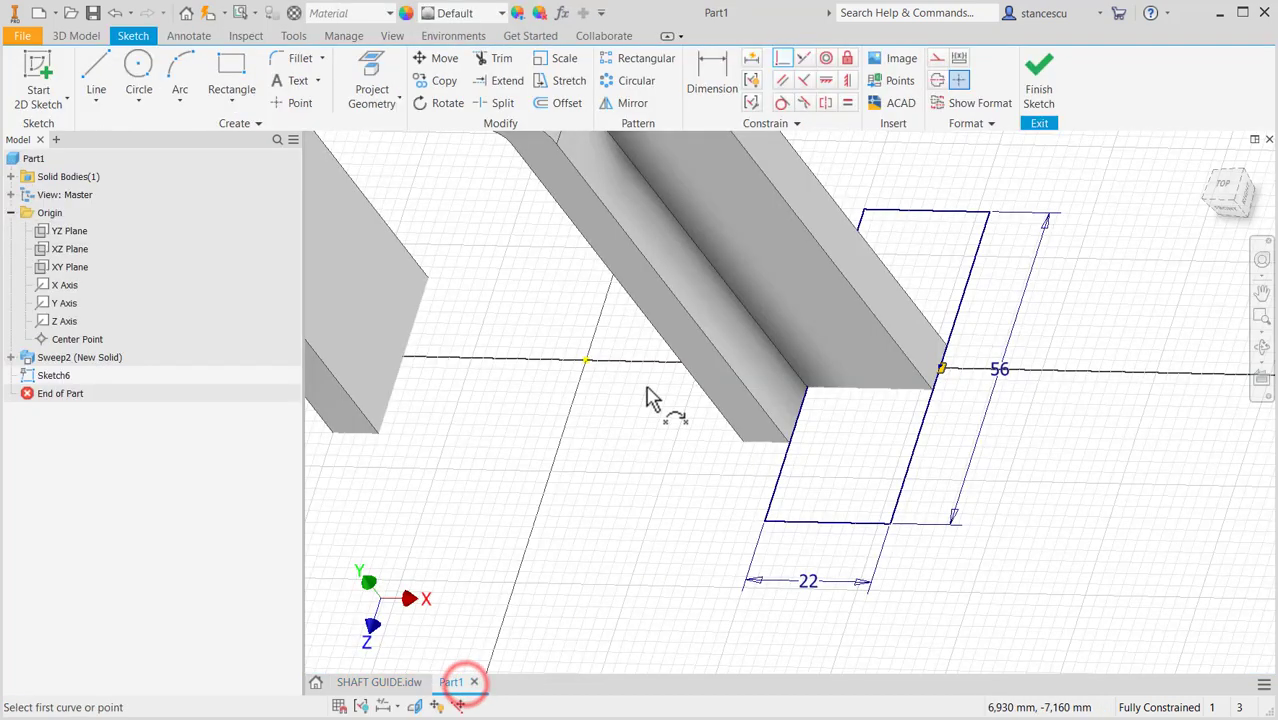
pyautogui.click(1040, 70)
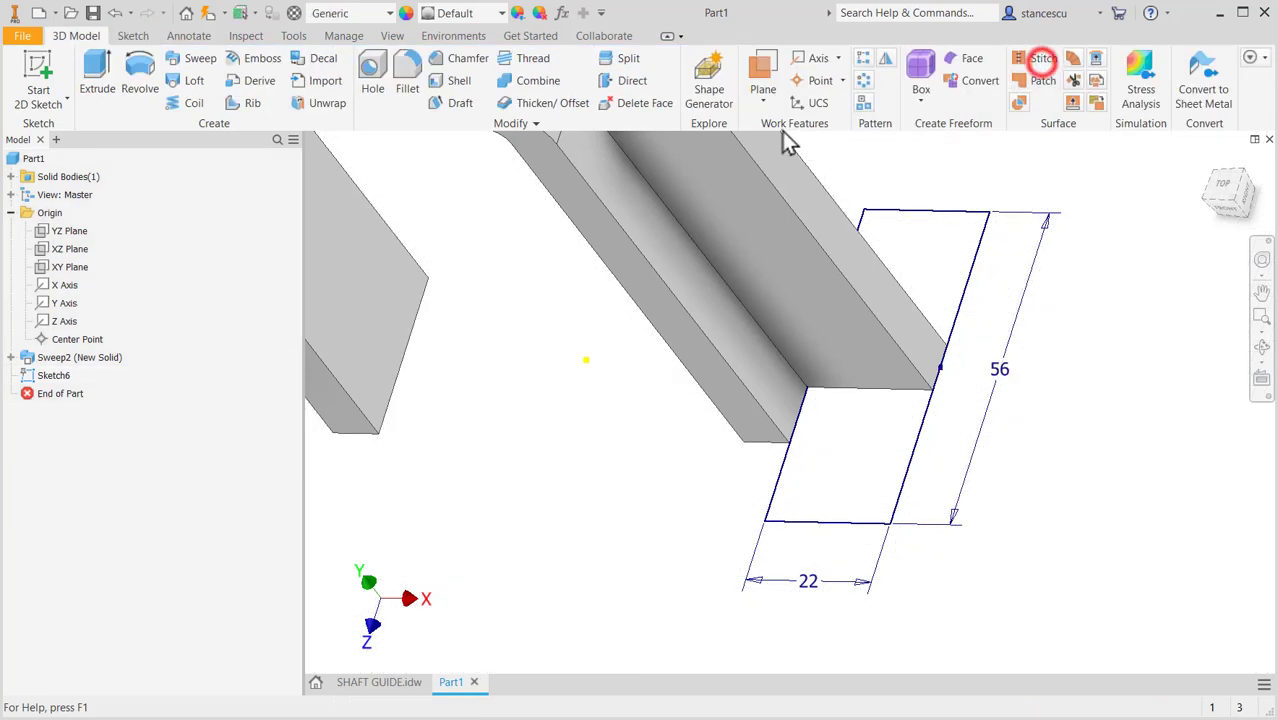
# Extrude the rectangle 17 mm, joined to the arch, as base block Extrusion2.
pyautogui.click(98, 80)
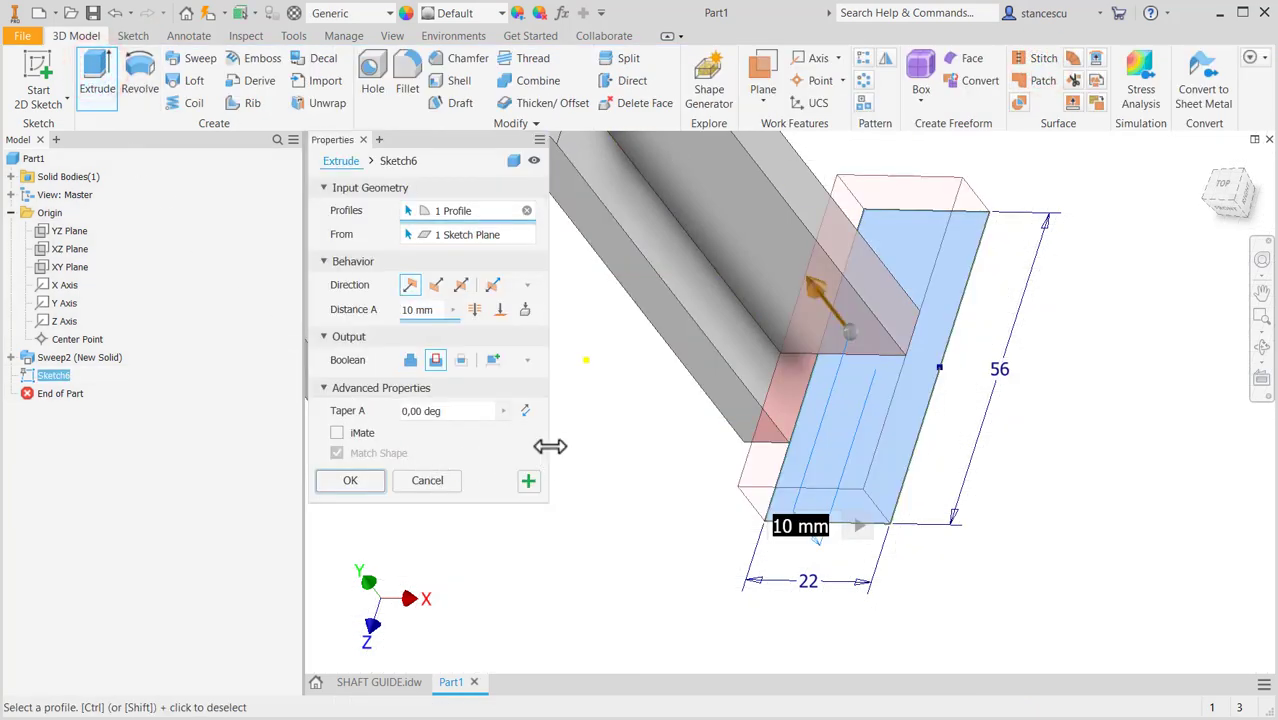
pyautogui.click(410, 362)
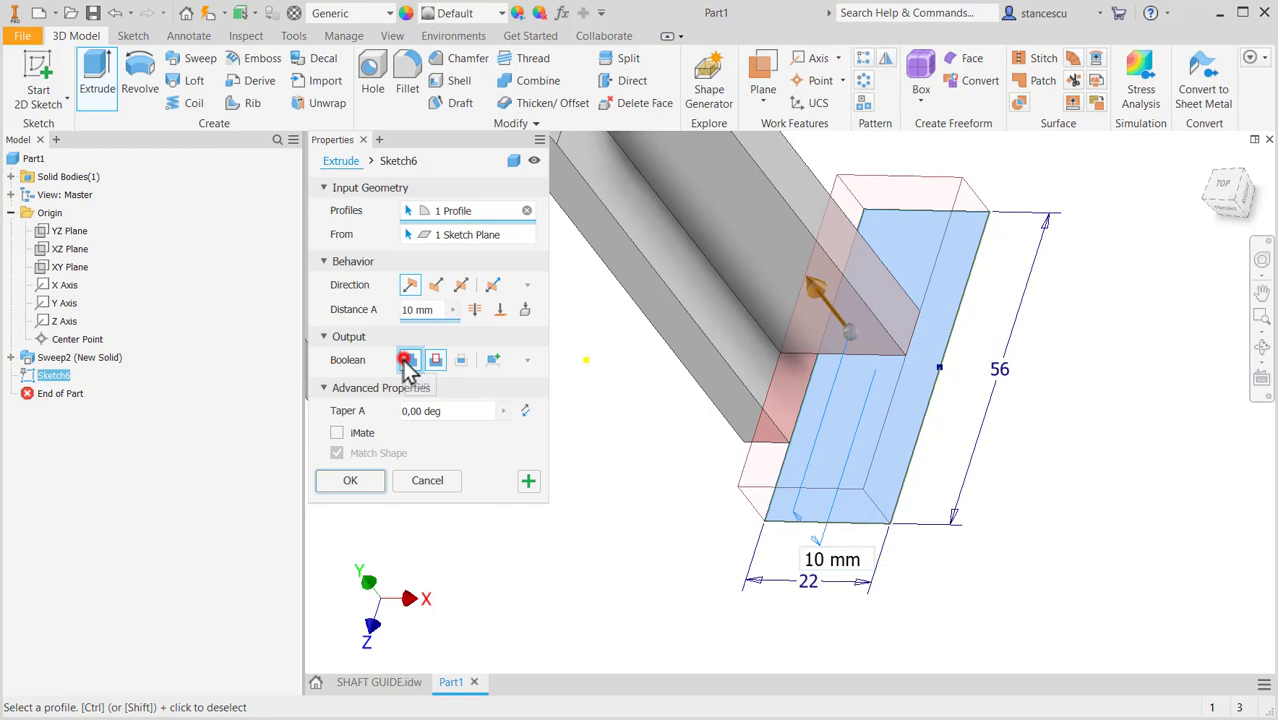
pyautogui.click(410, 285)
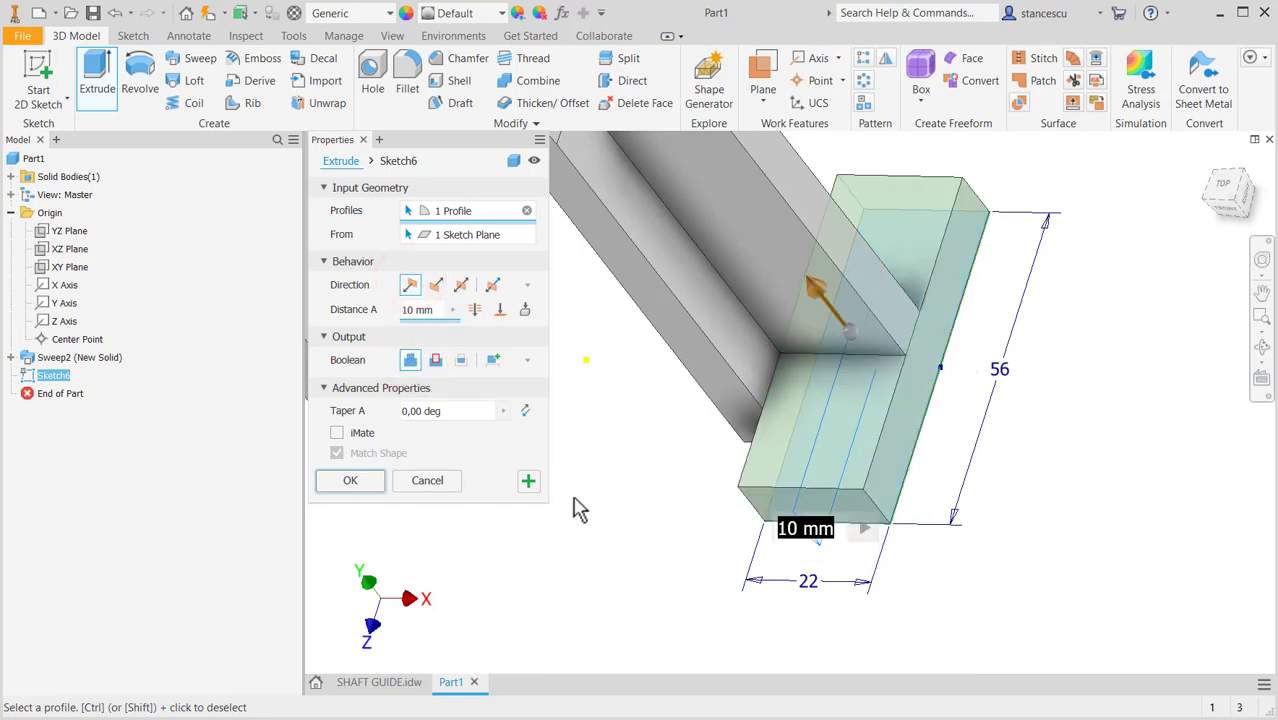
pyautogui.write('17')
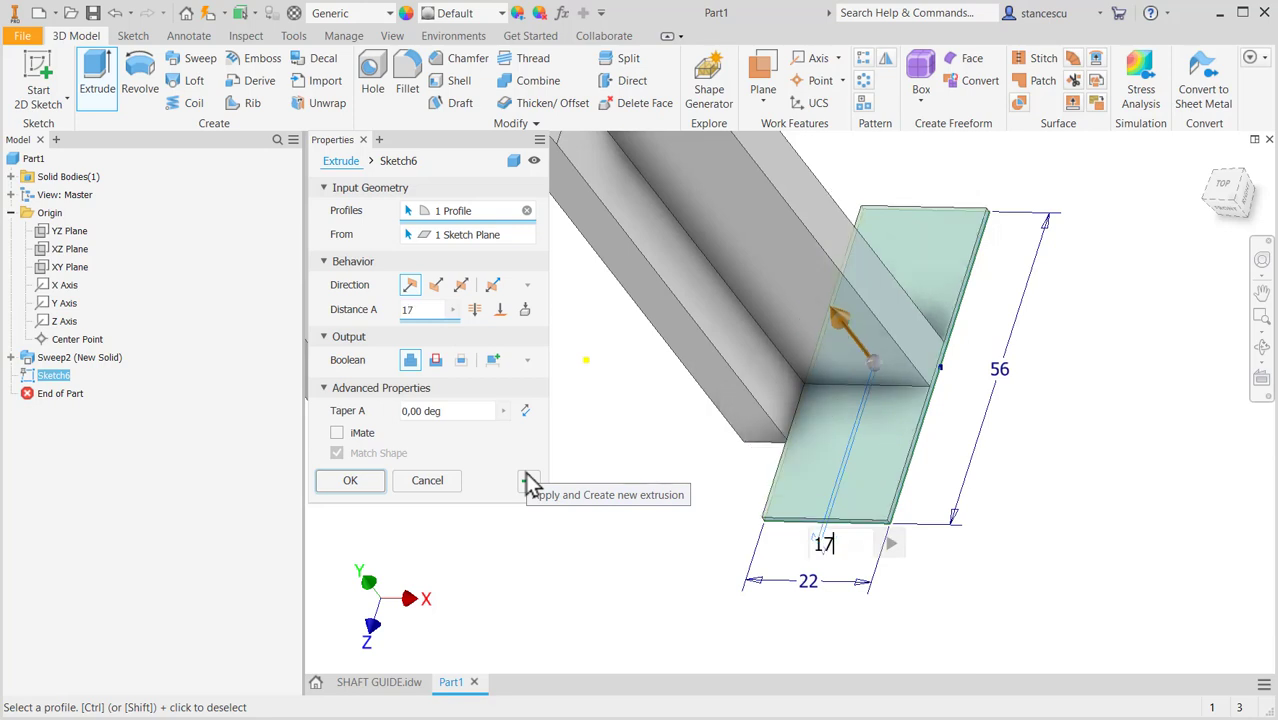
pyautogui.click(352, 480)
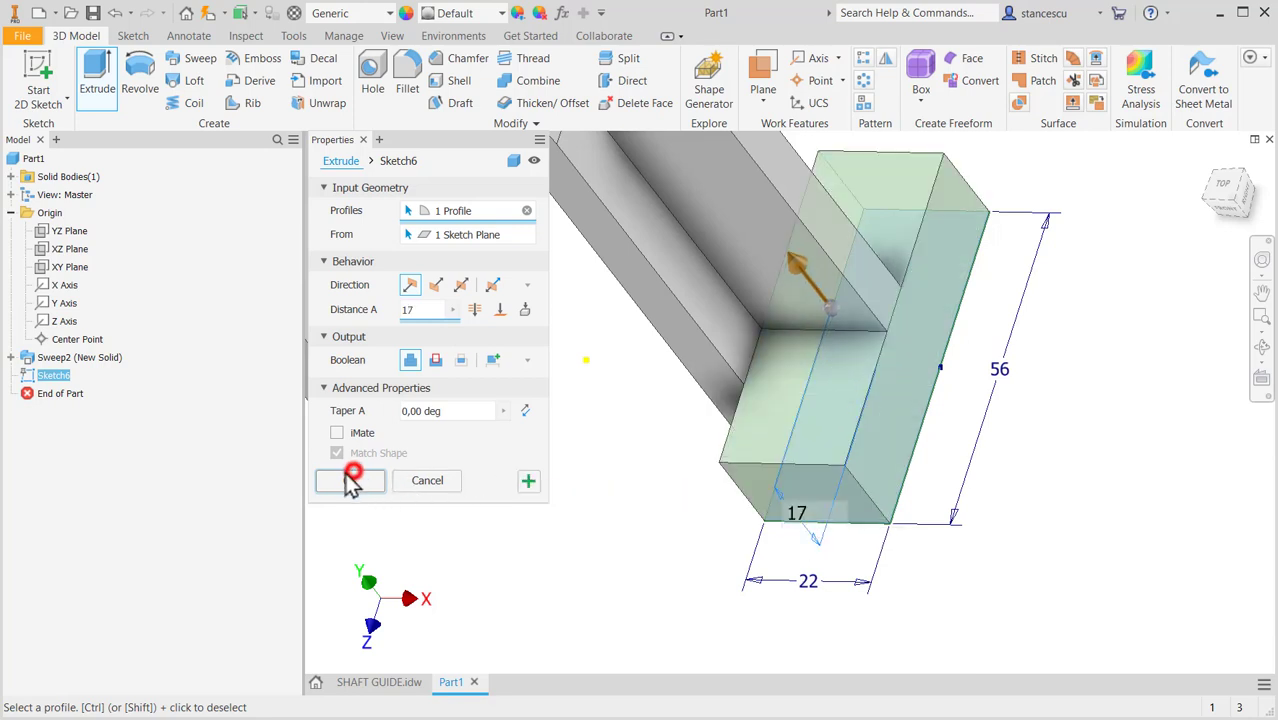
pyautogui.click(358, 480)
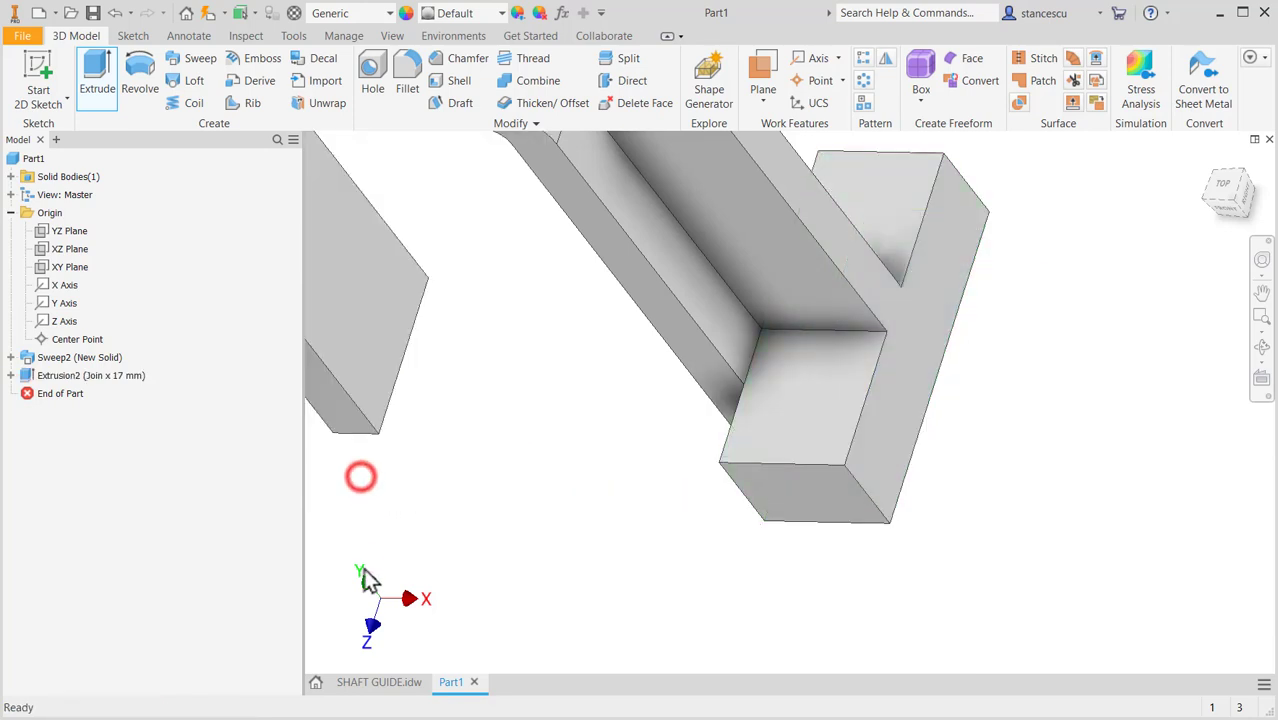
pyautogui.click(379, 684)
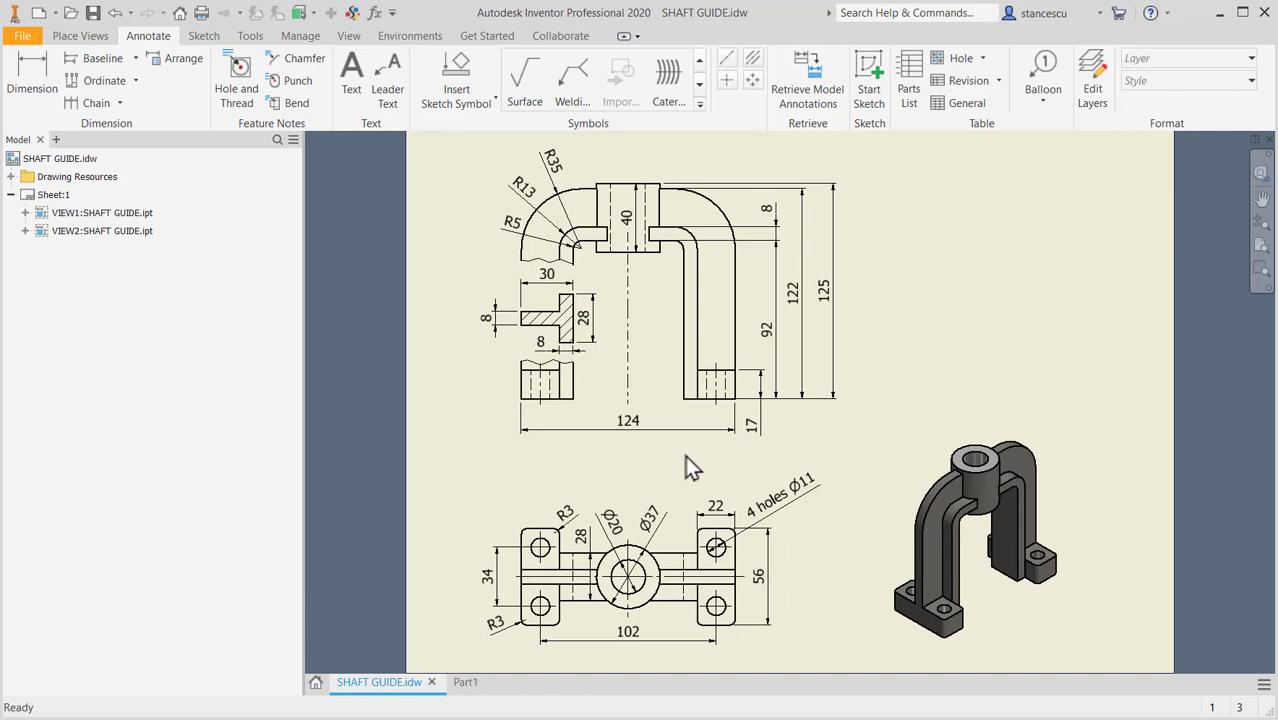
# Round four vertical corner edges of the base block with a 3 mm fillet.
pyautogui.click(463, 686)
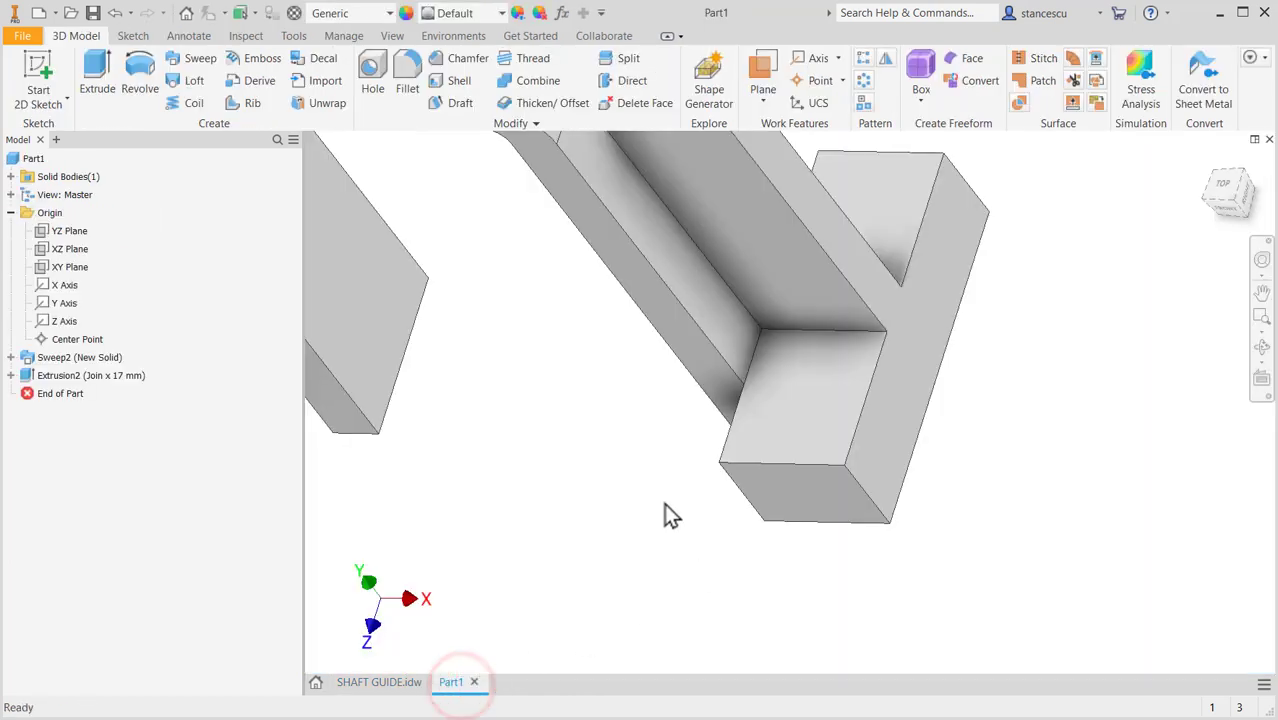
pyautogui.click(860, 485)
pyautogui.press('f')
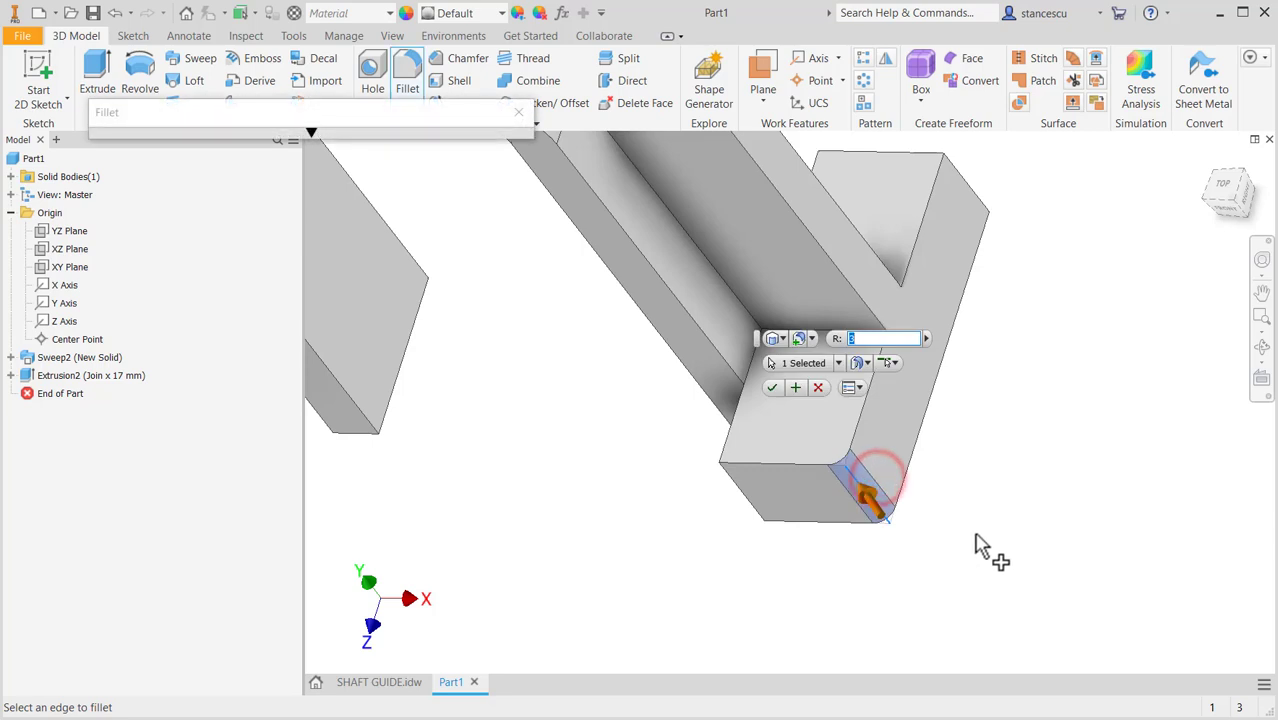
pyautogui.click(975, 195)
pyautogui.click(840, 185)
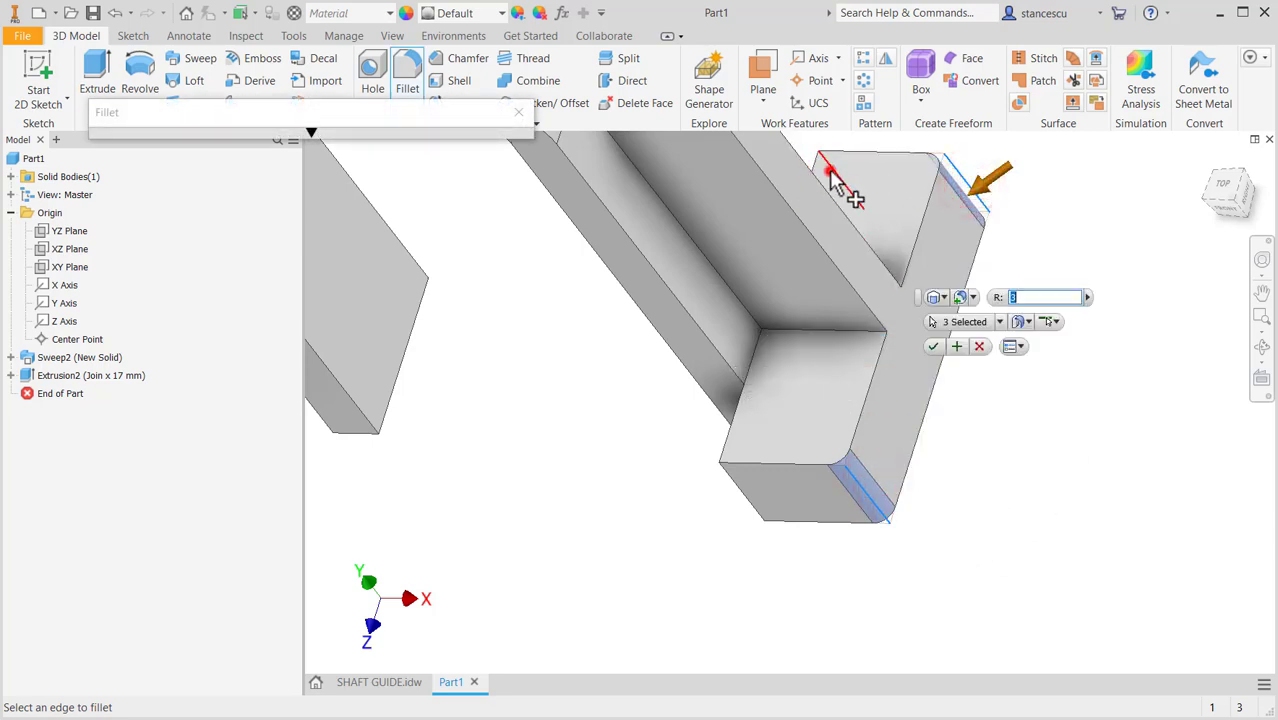
pyautogui.click(738, 492)
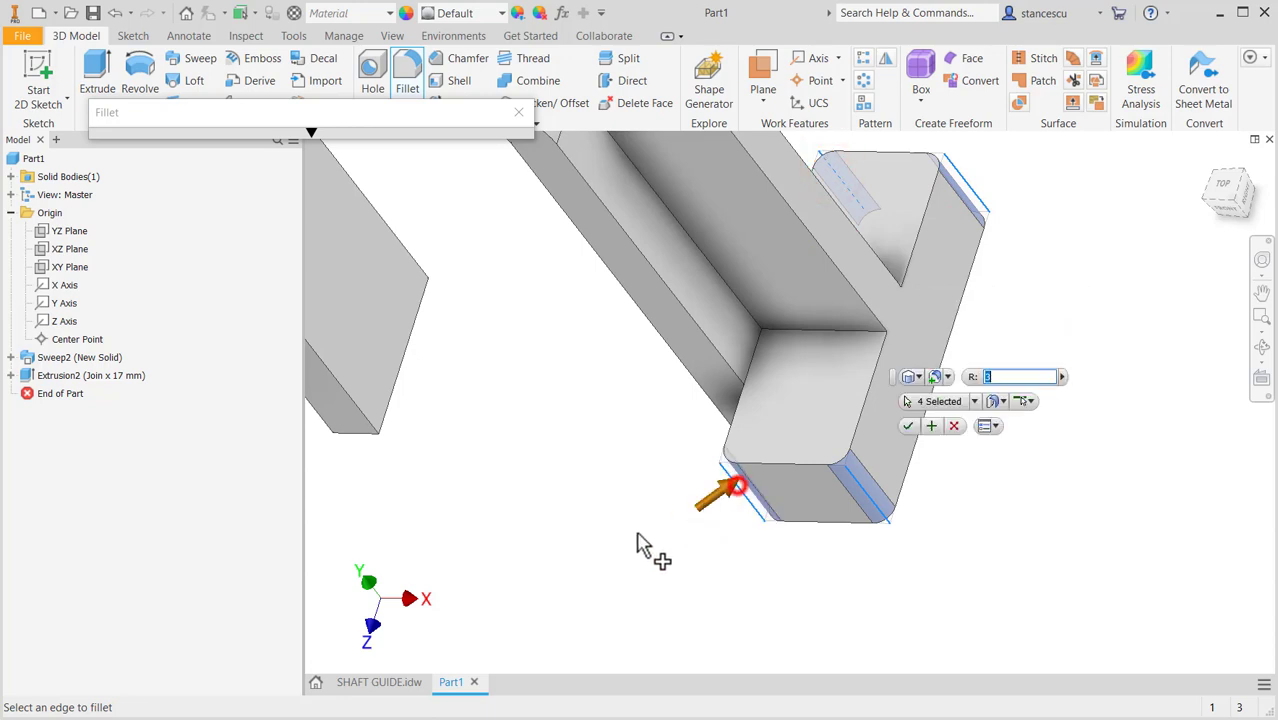
pyautogui.click(909, 427)
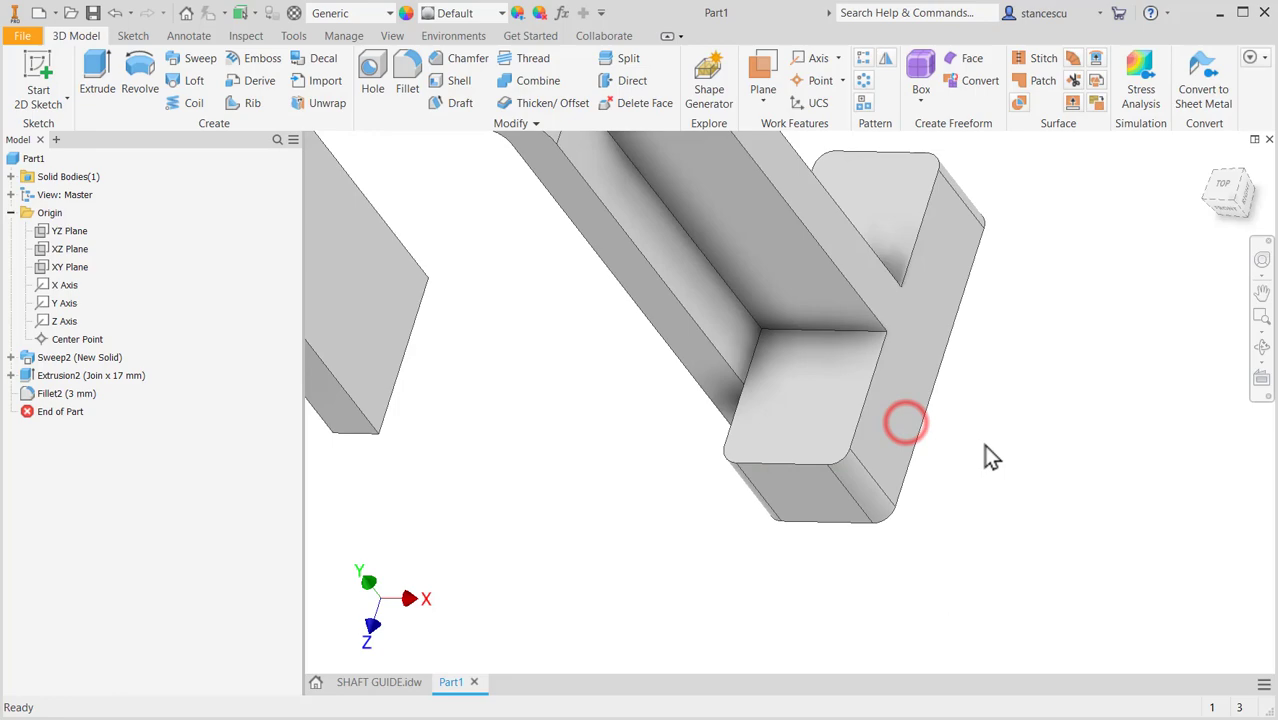
pyautogui.click(784, 412)
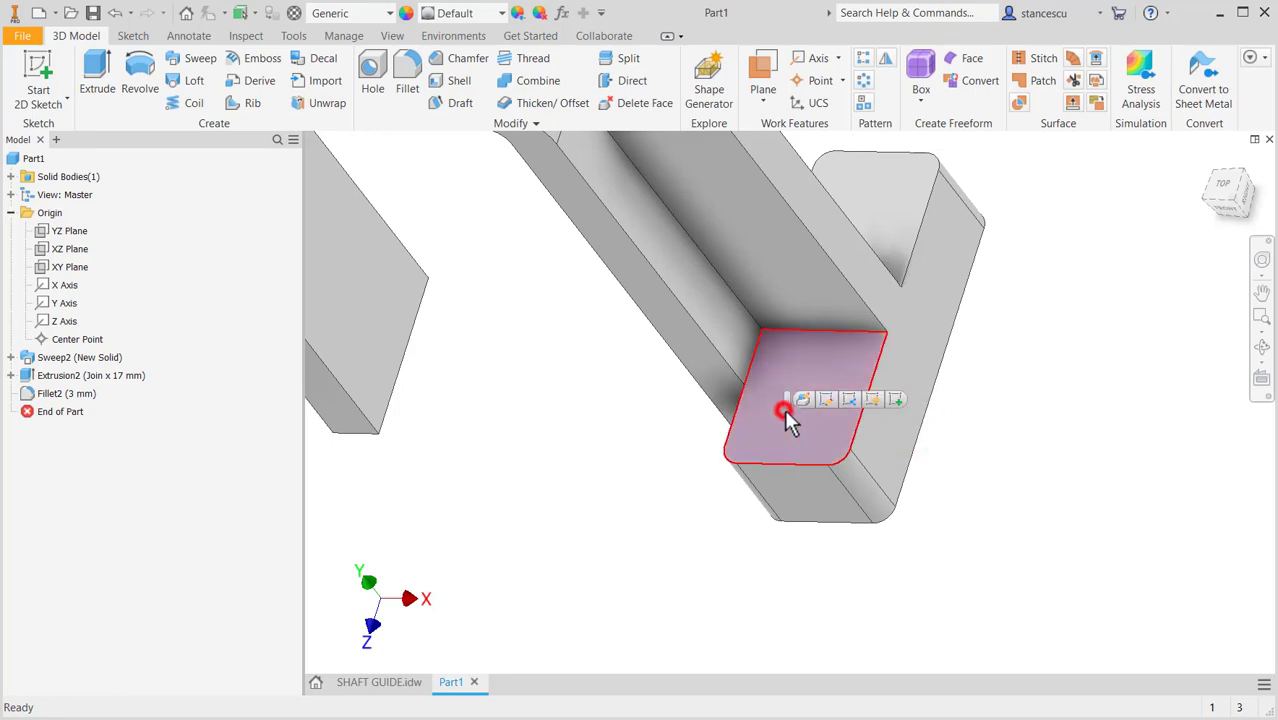
# Start a sketch on the block's top face and place two hole-centre points.
pyautogui.click(895, 400)
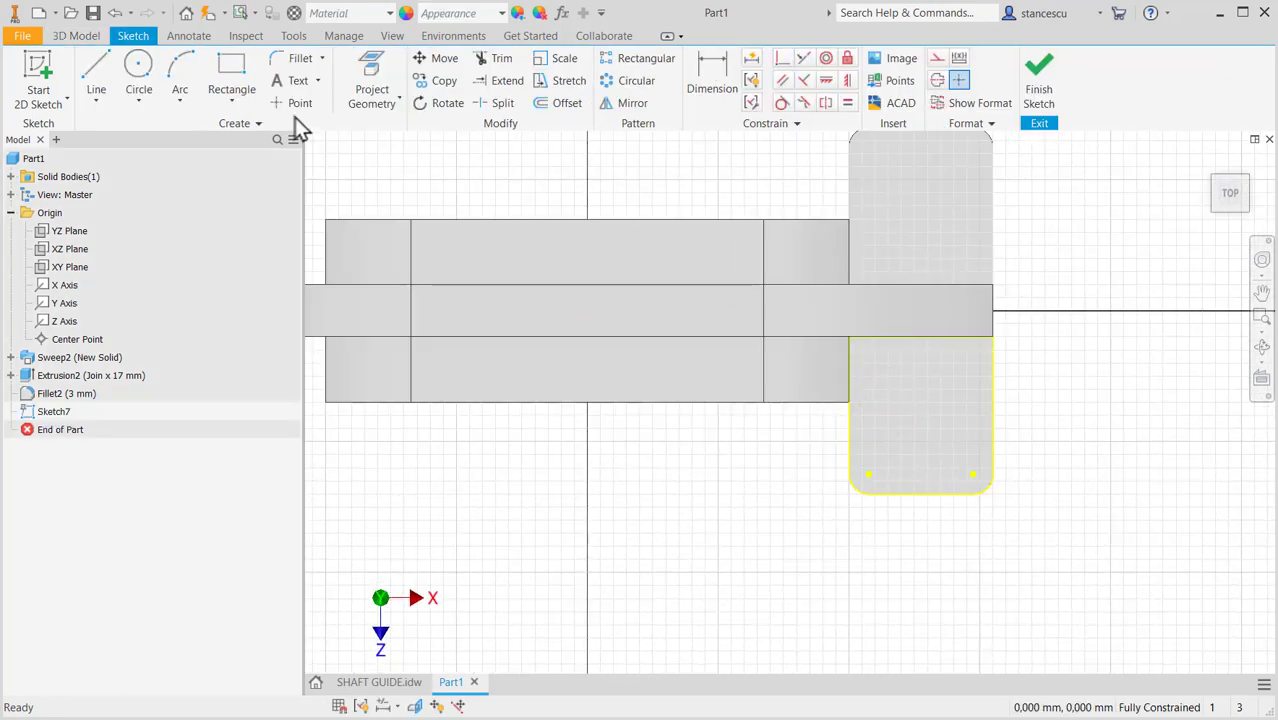
pyautogui.click(294, 103)
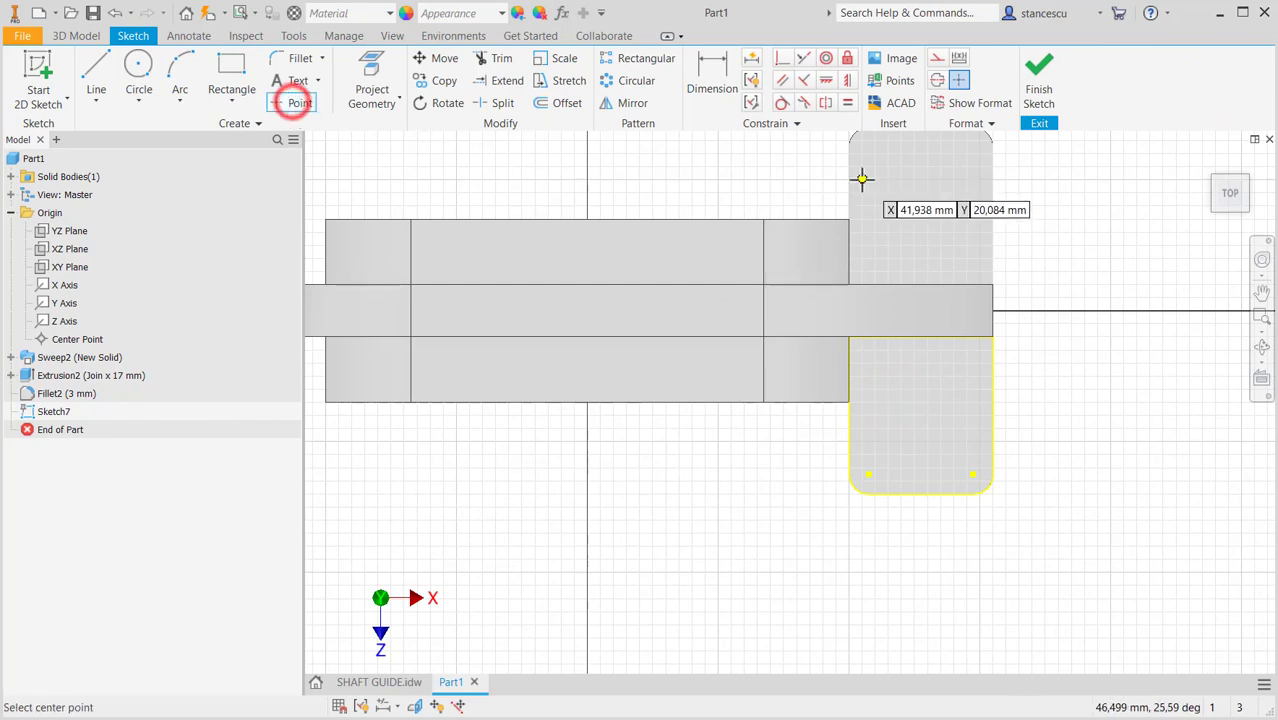
pyautogui.click(896, 188)
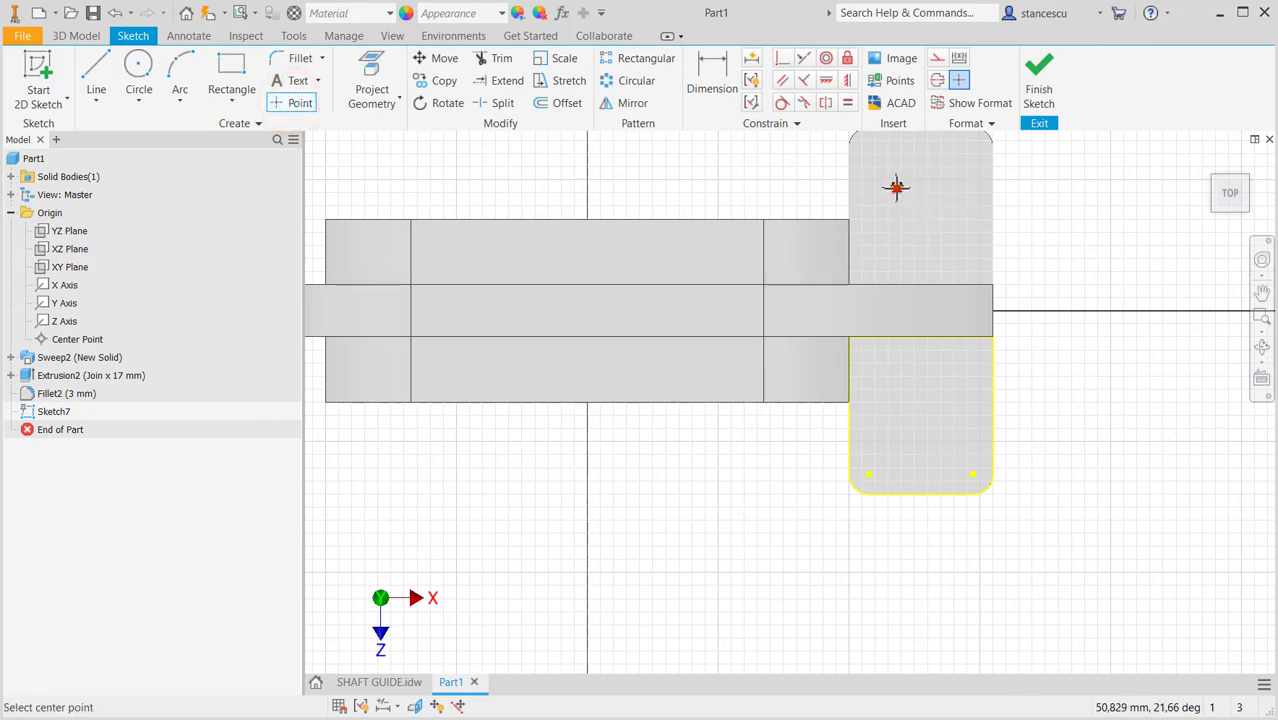
pyautogui.click(938, 418)
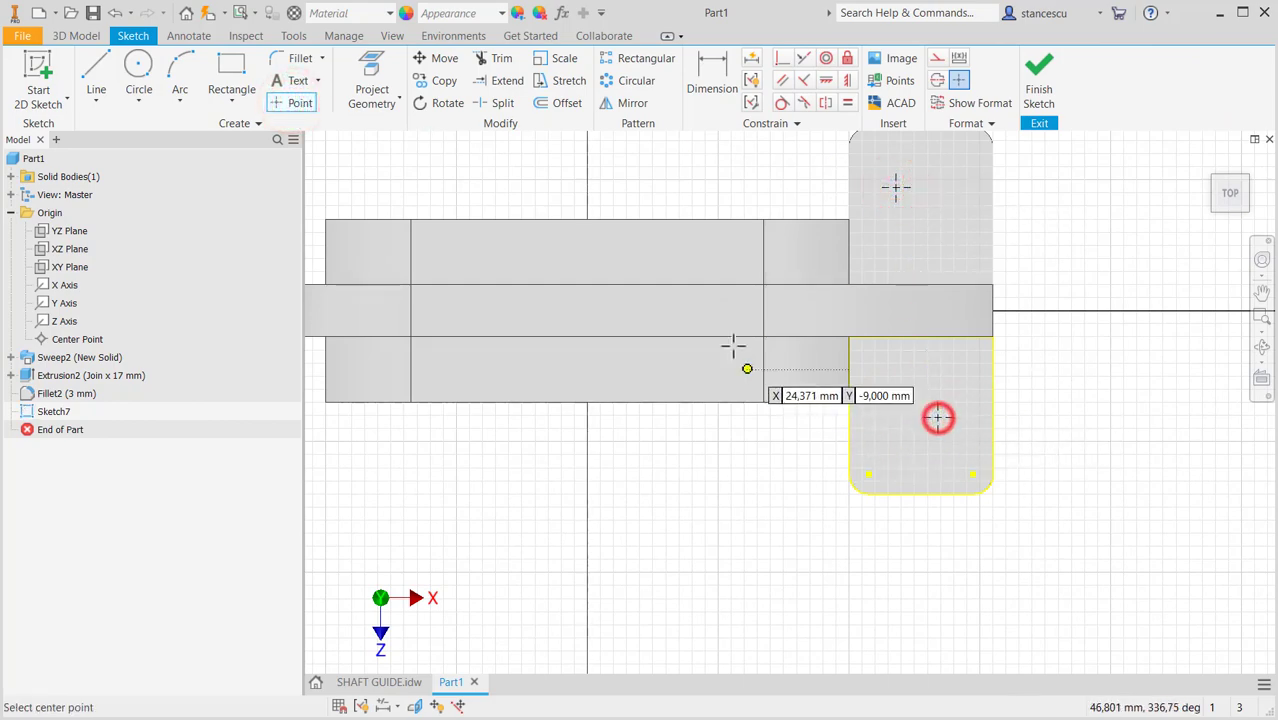
# Draw a construction line connecting the two hole-centre points.
pyautogui.click(92, 76)
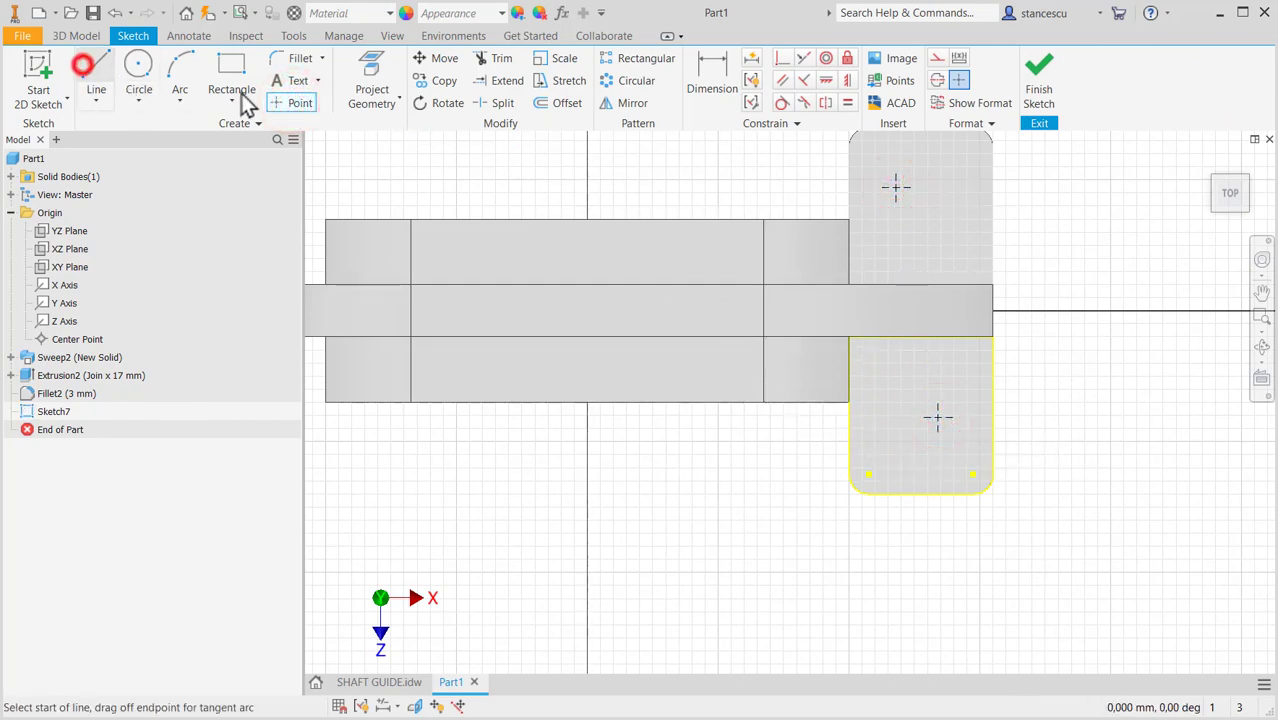
pyautogui.click(938, 57)
pyautogui.click(896, 188)
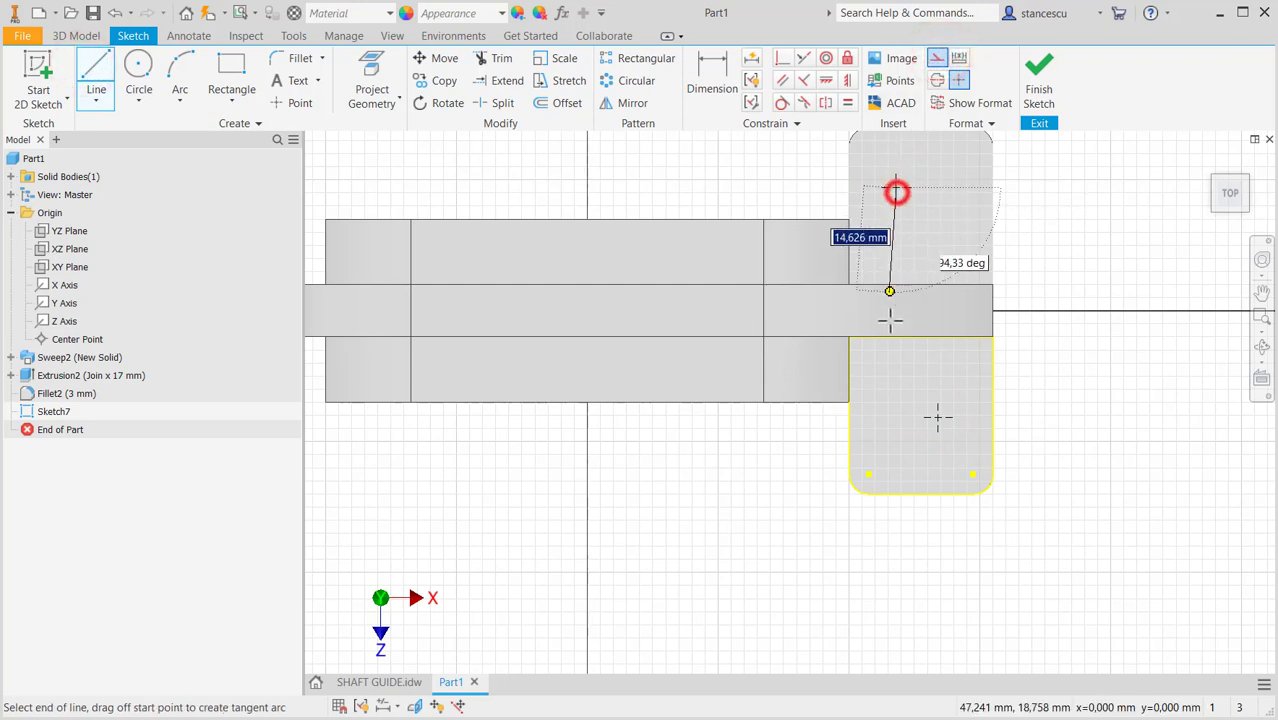
pyautogui.click(938, 416)
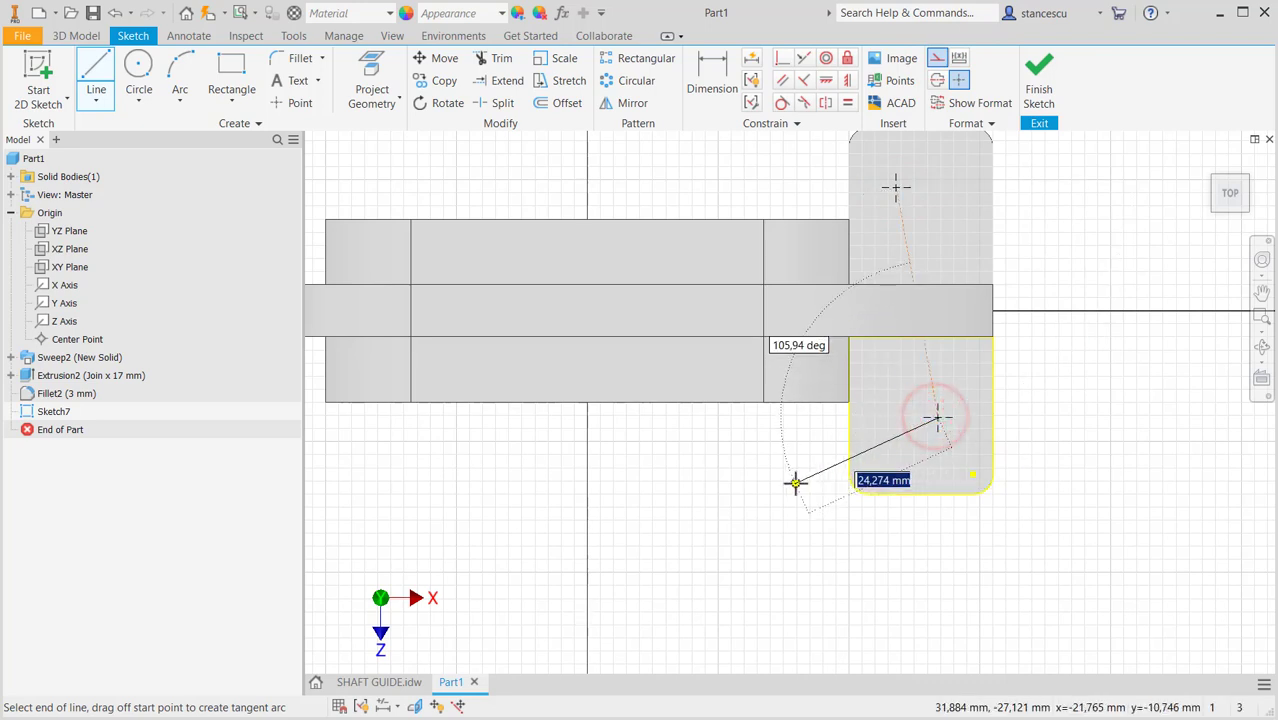
pyautogui.press('Escape')
pyautogui.click(938, 60)
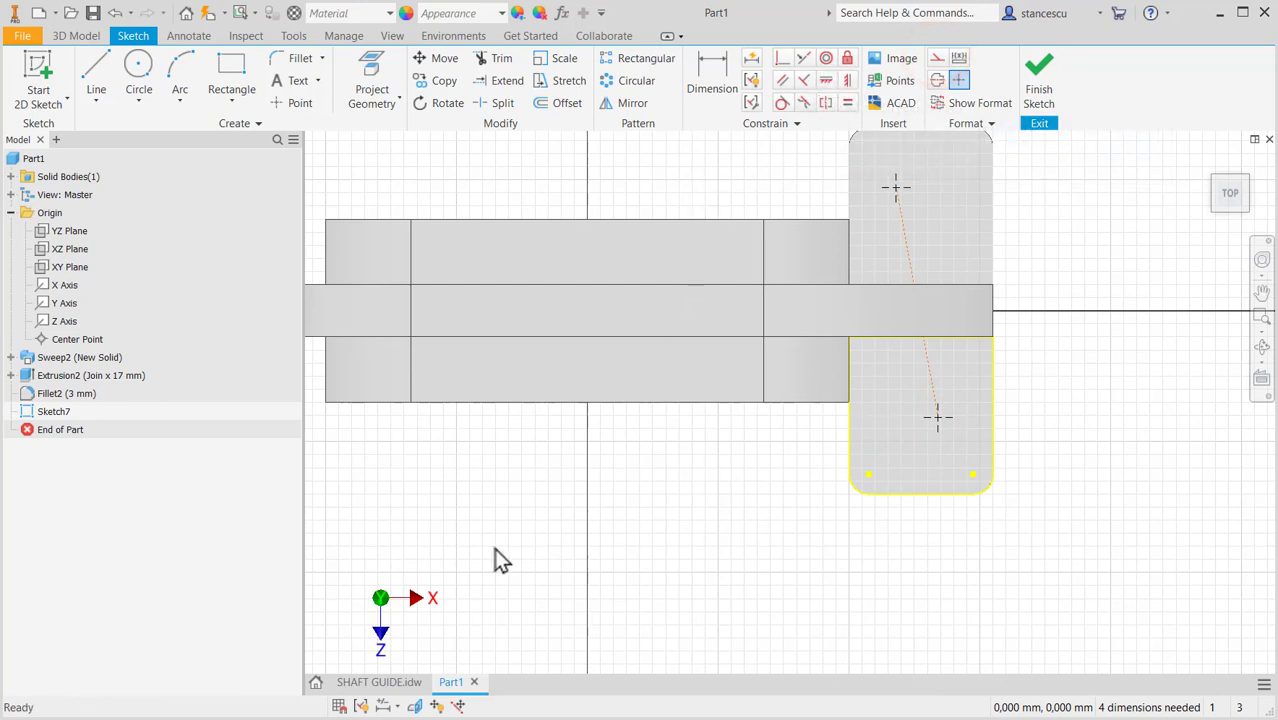
# Make the construction line vertical and level its midpoint horizontally with the origin.
pyautogui.click(843, 82)
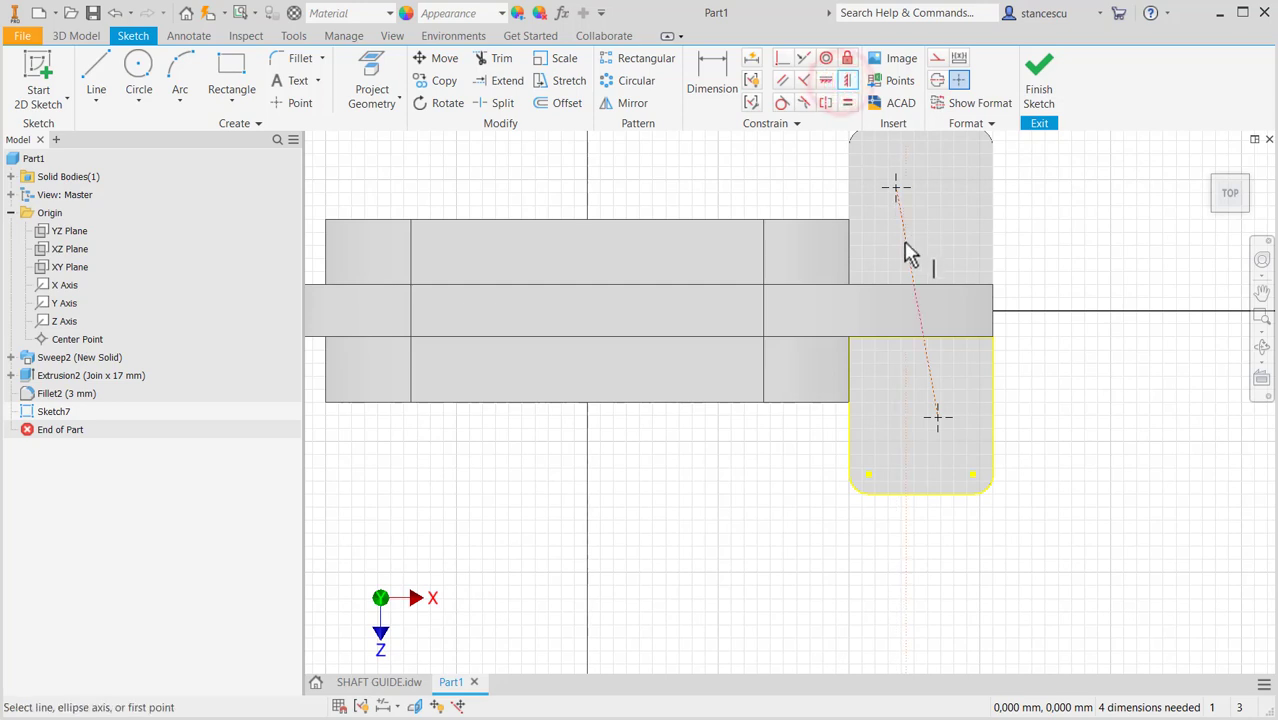
pyautogui.click(904, 241)
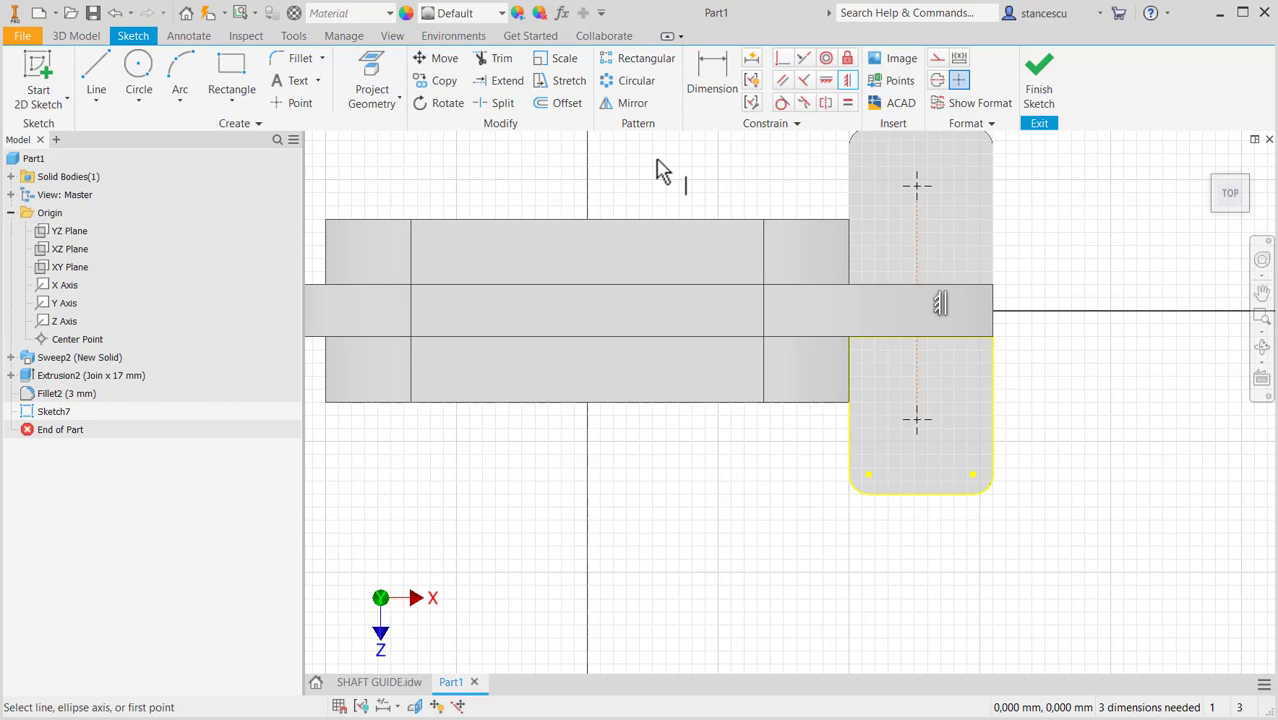
pyautogui.press('F7')
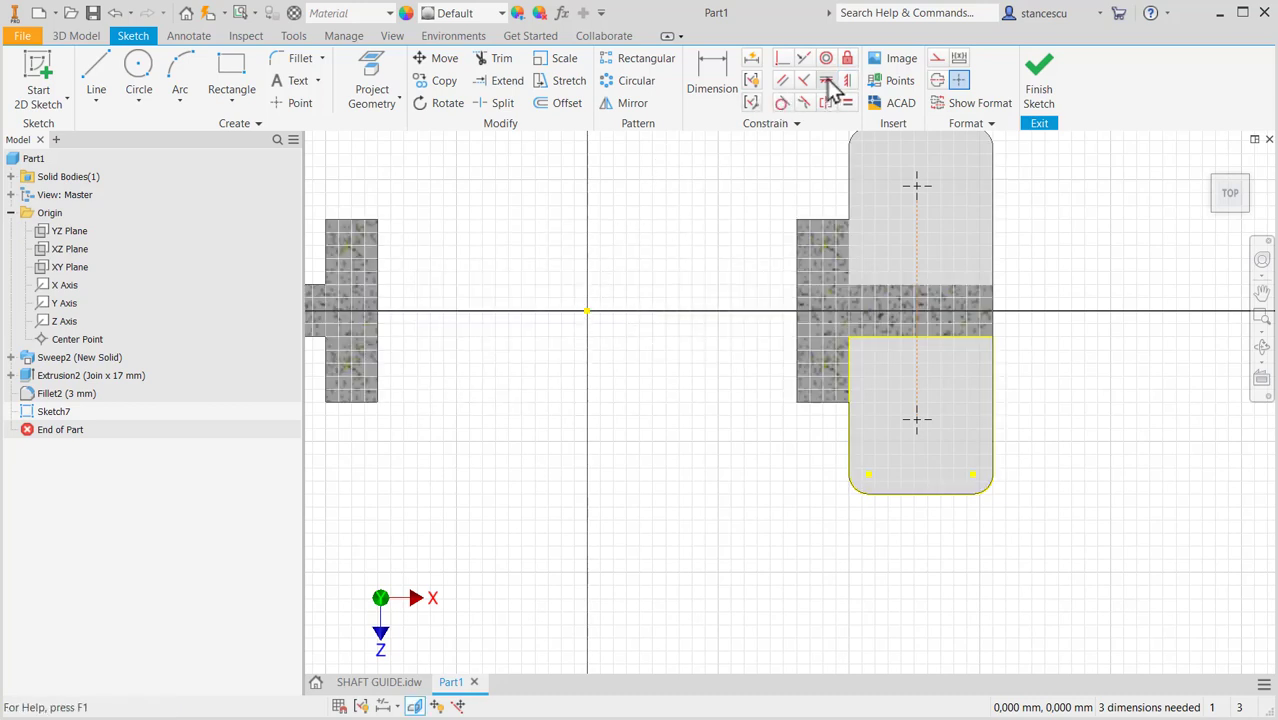
pyautogui.click(826, 81)
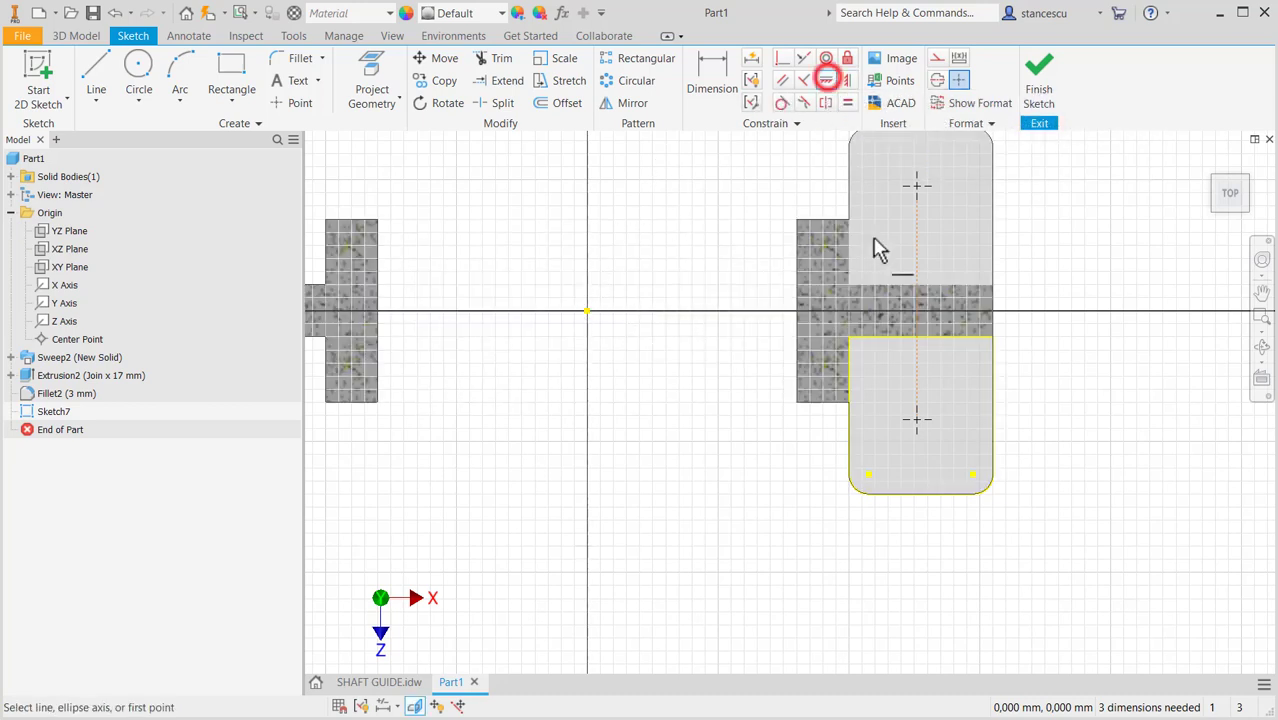
pyautogui.click(917, 304)
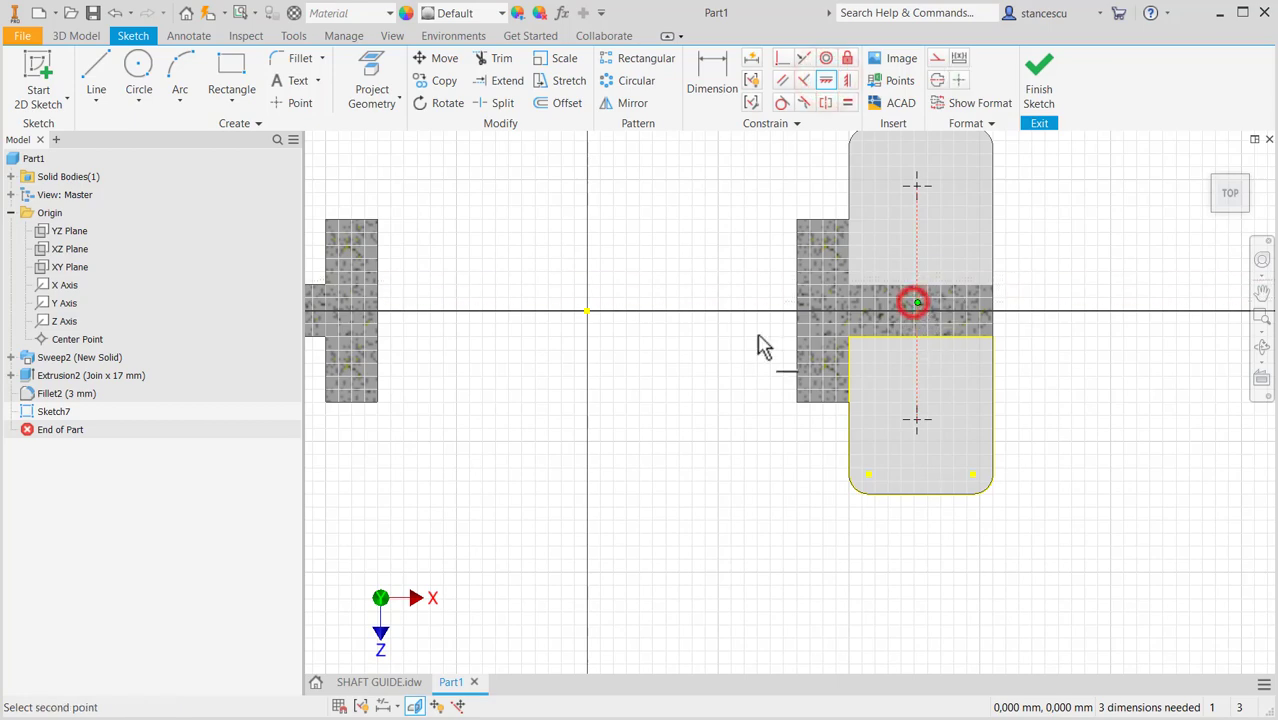
pyautogui.click(588, 313)
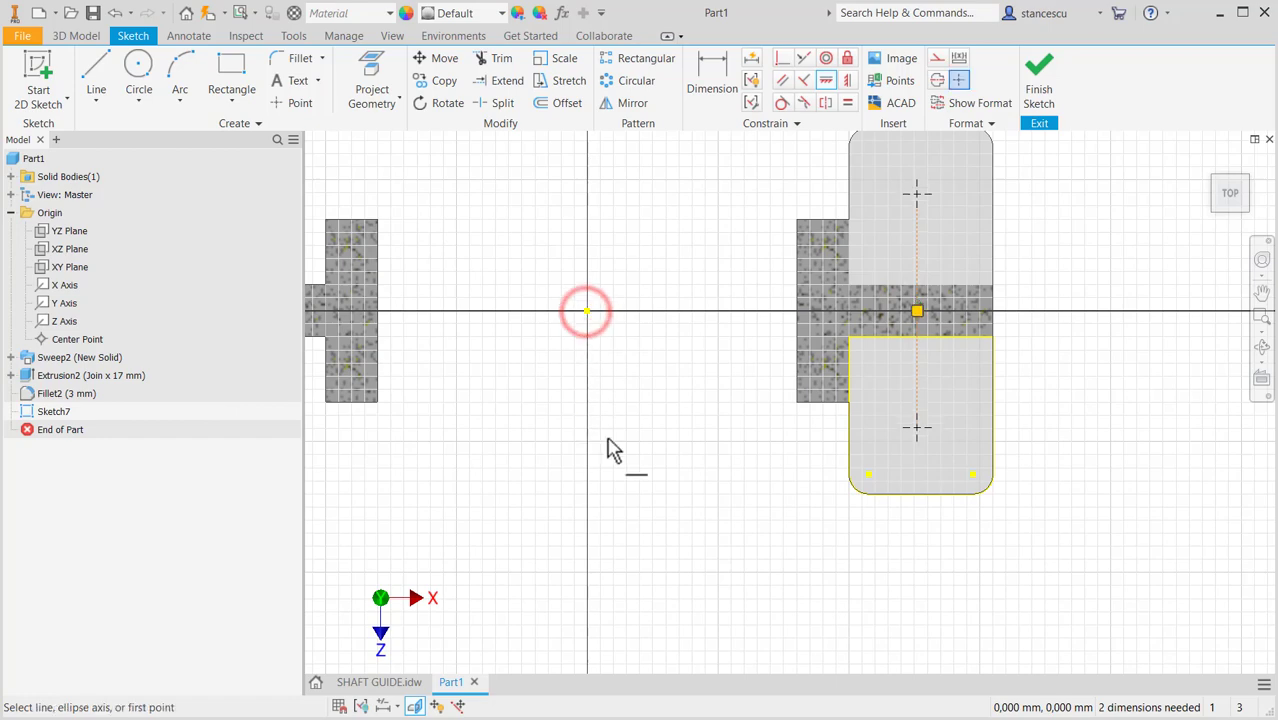
pyautogui.click(412, 683)
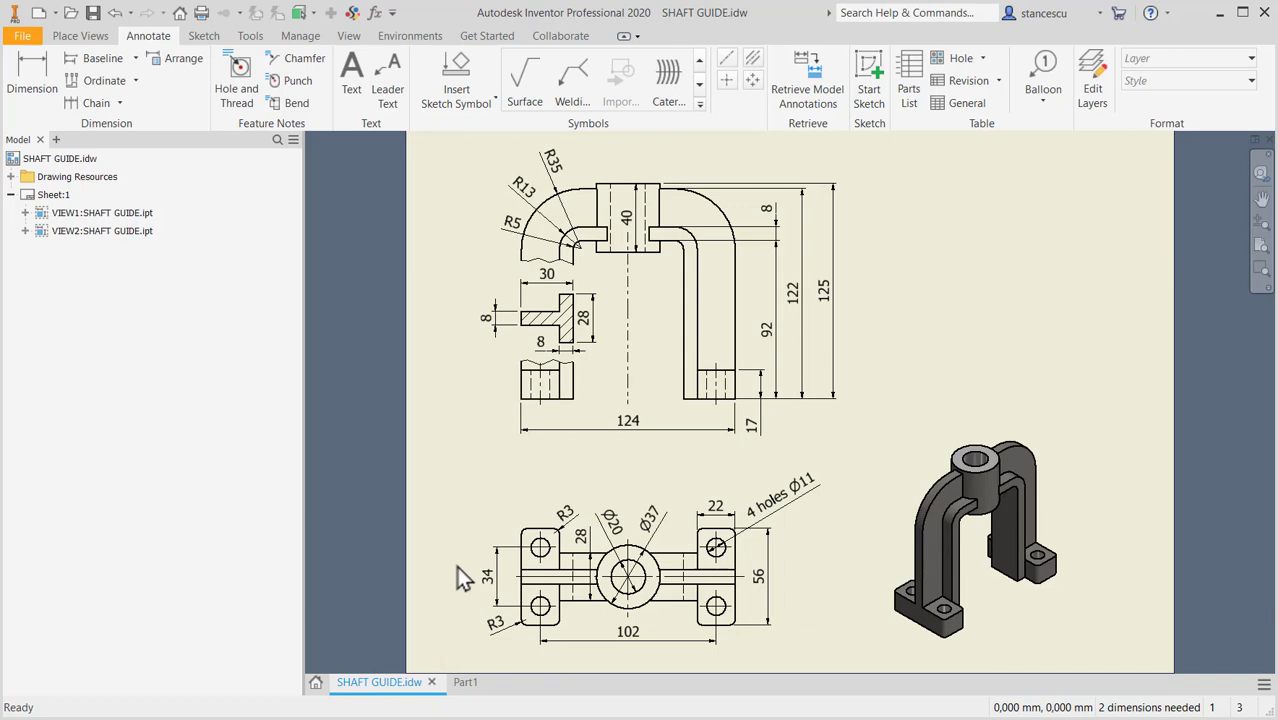
pyautogui.click(466, 684)
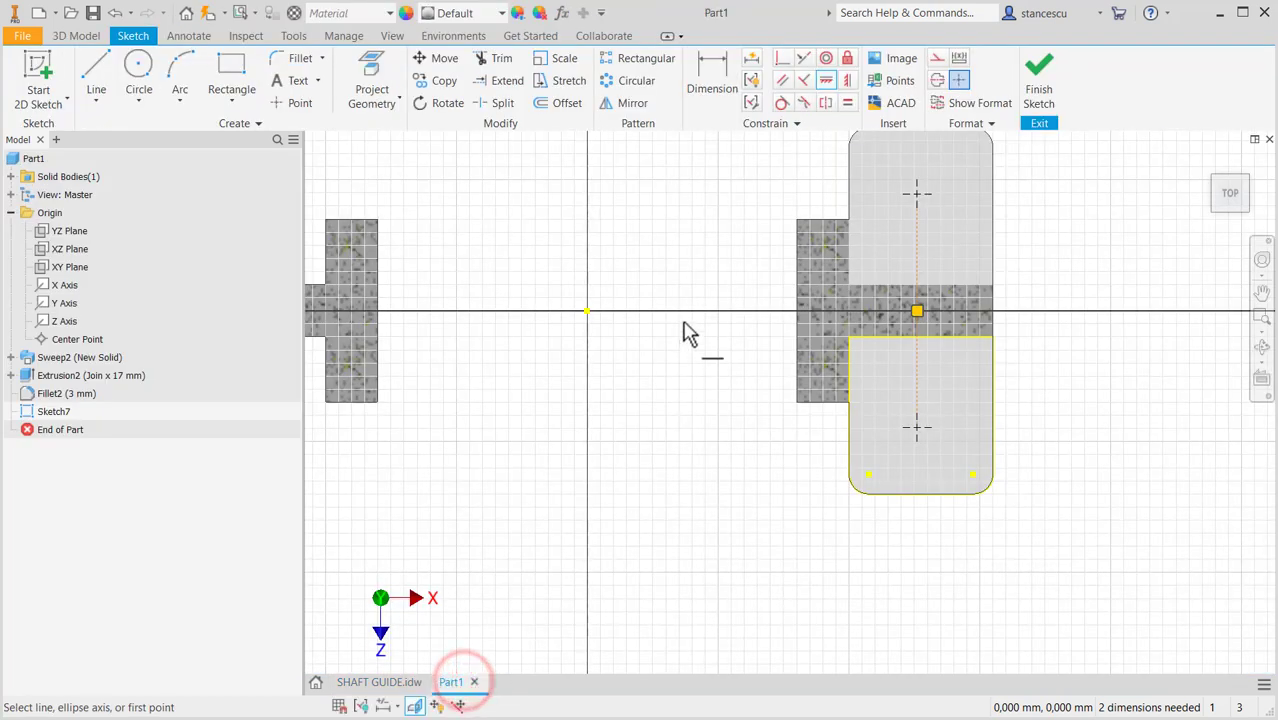
# Dimension the construction line between the hole points to 34 mm.
pyautogui.click(707, 75)
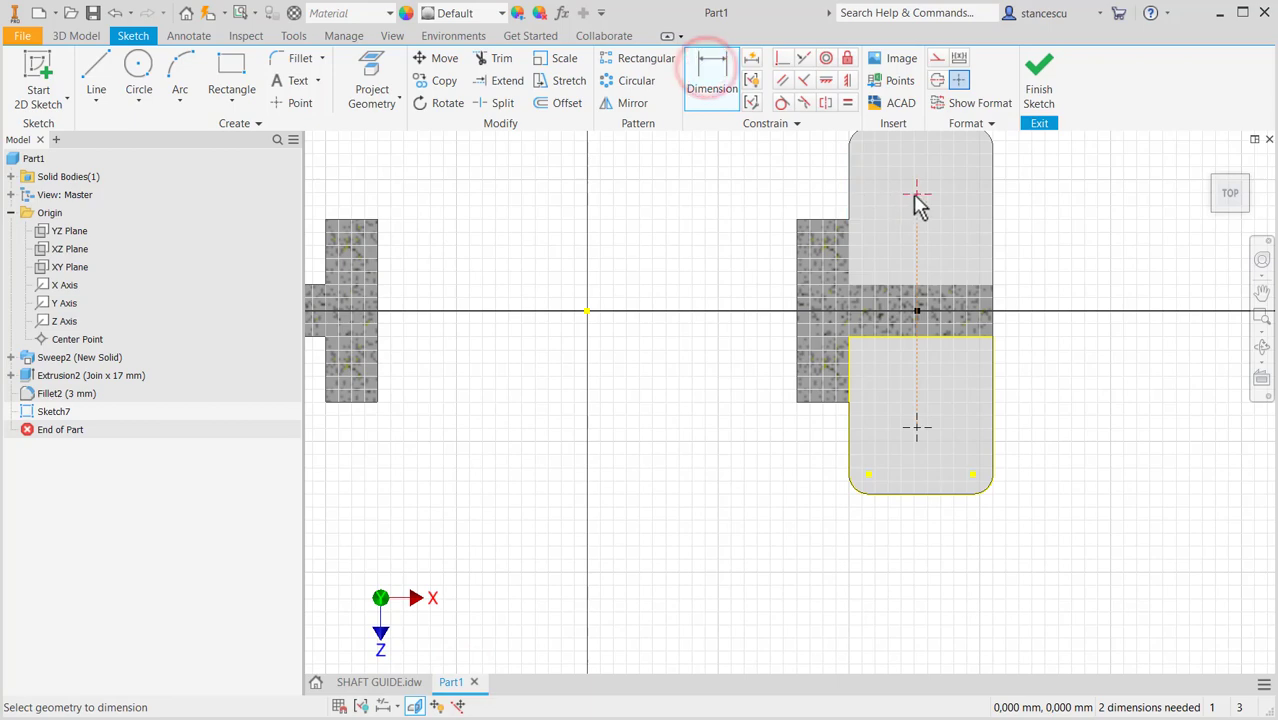
pyautogui.click(915, 225)
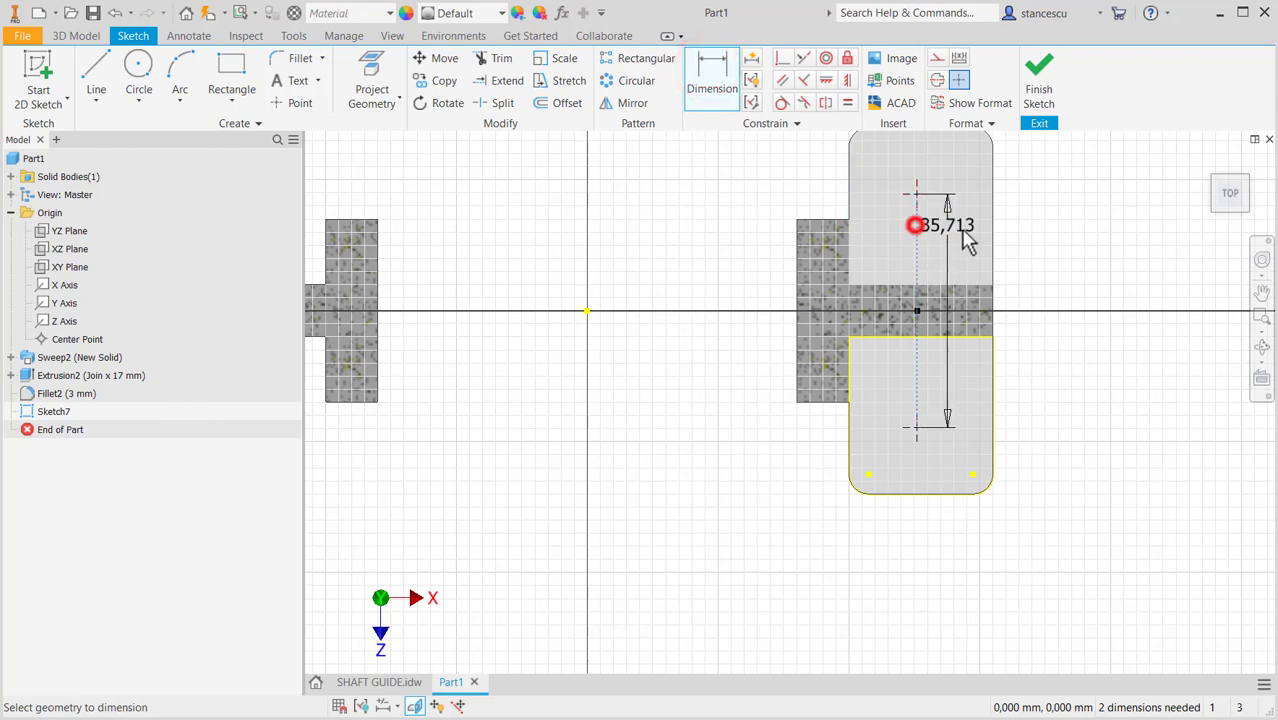
pyautogui.click(1058, 268)
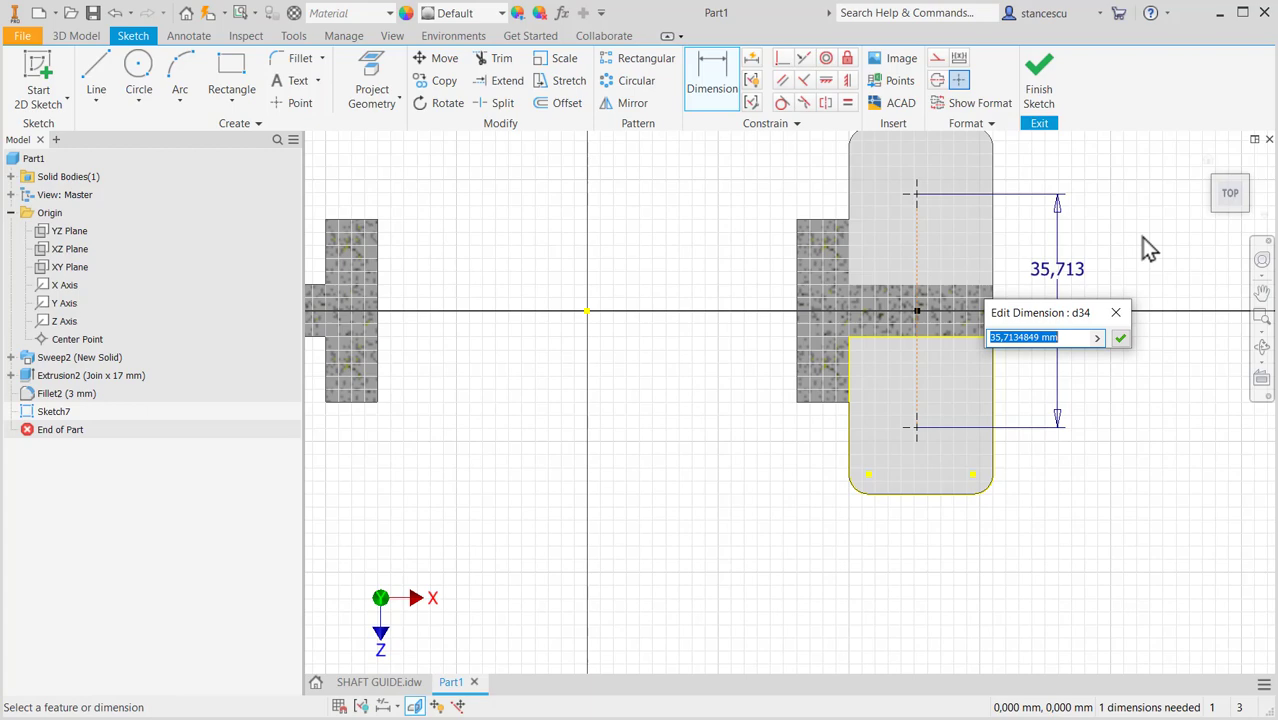
pyautogui.write('34')
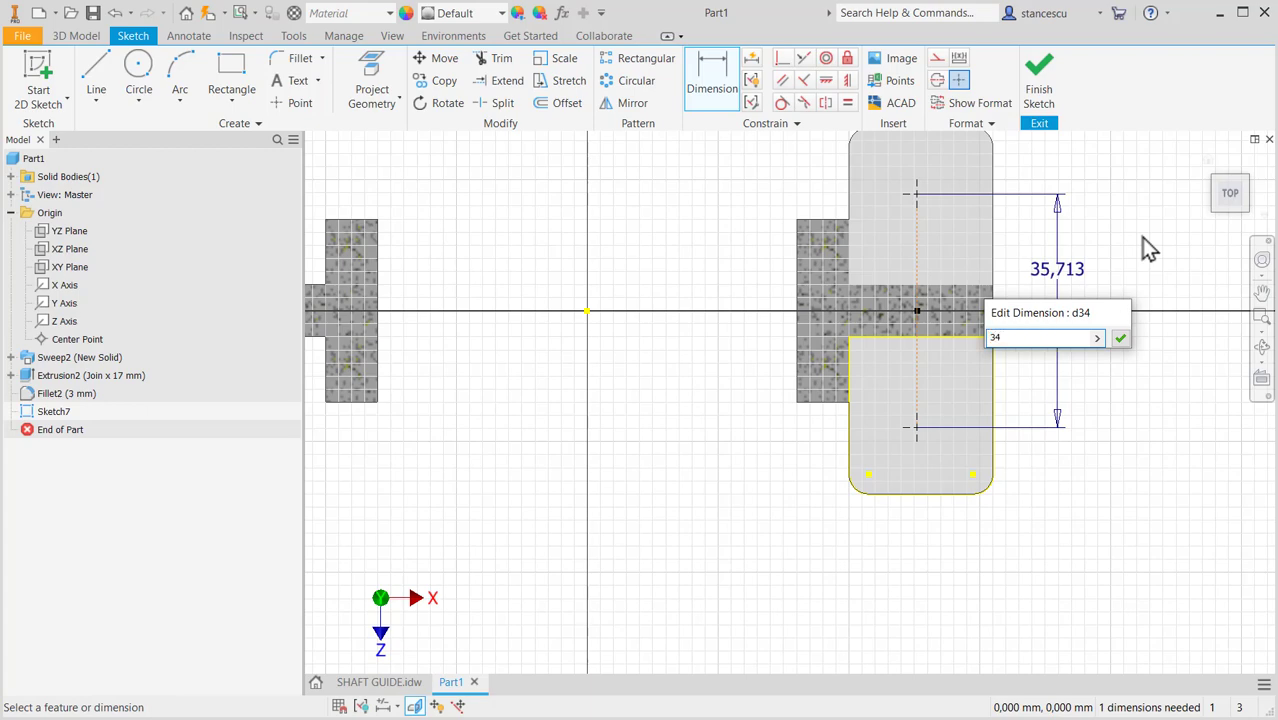
pyautogui.press('Return')
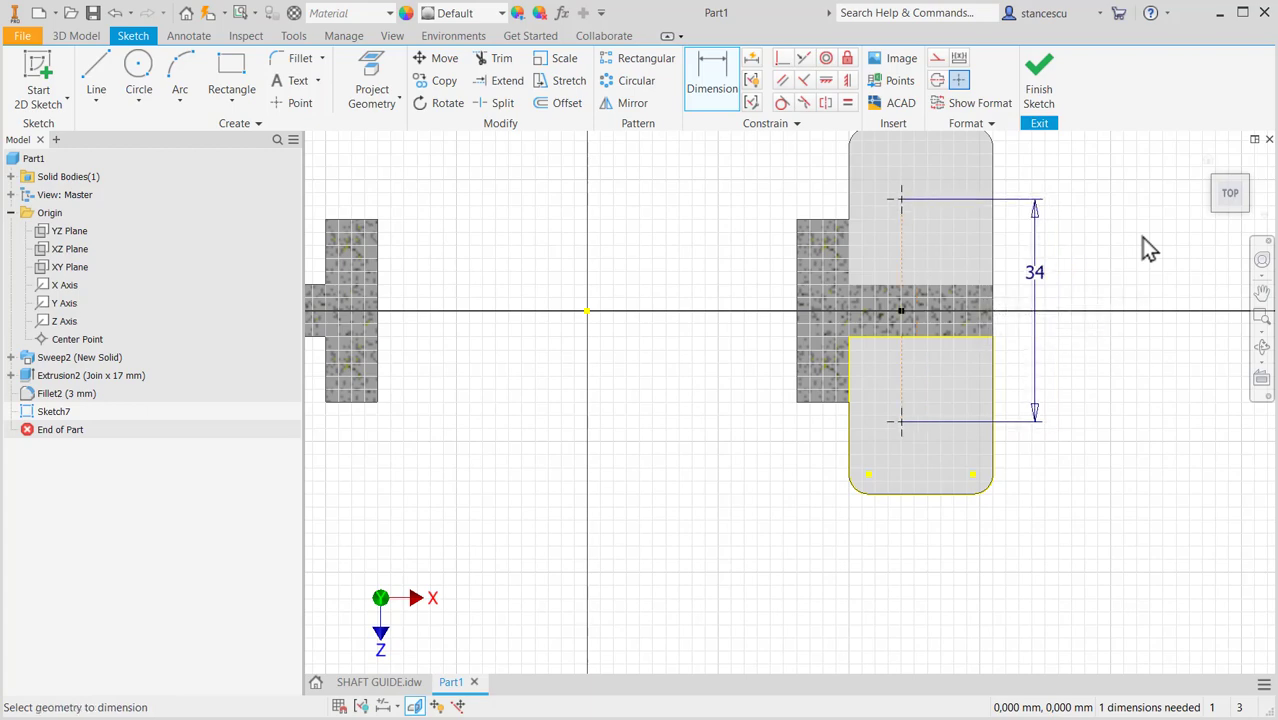
pyautogui.click(1039, 80)
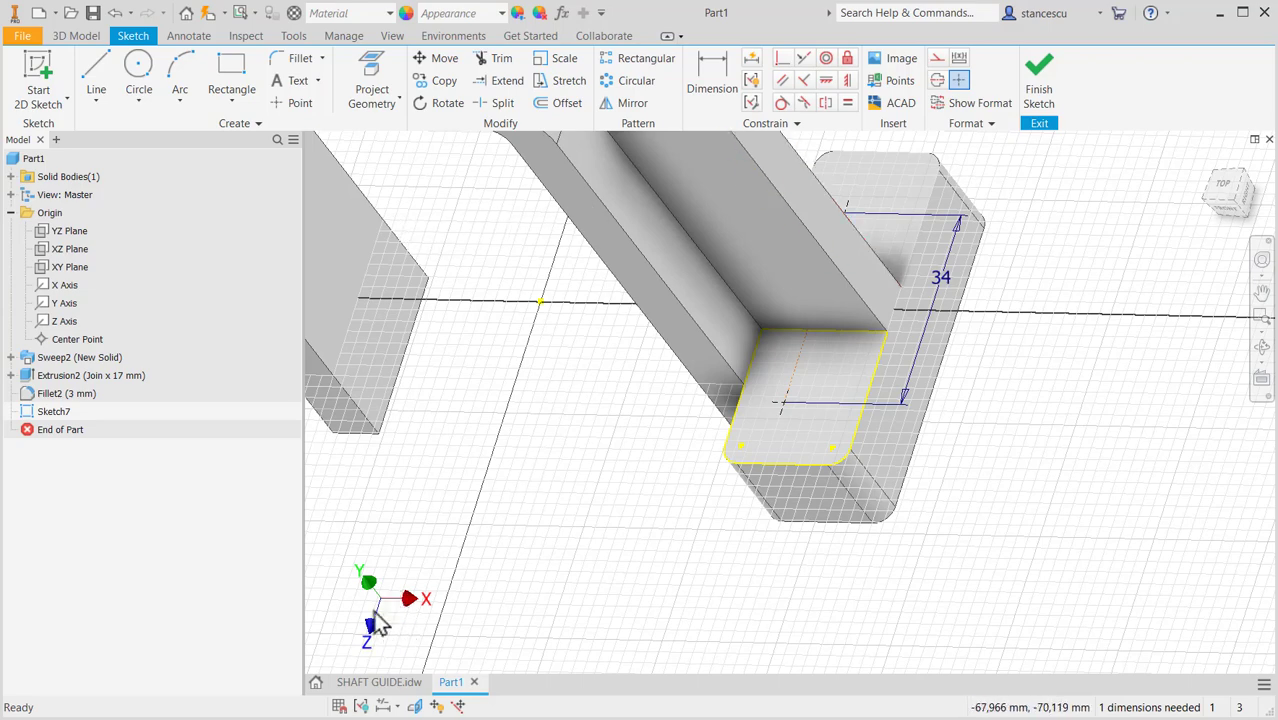
# Centre the line's midpoint on the block's bottom edge and finish the sketch.
pyautogui.click(847, 81)
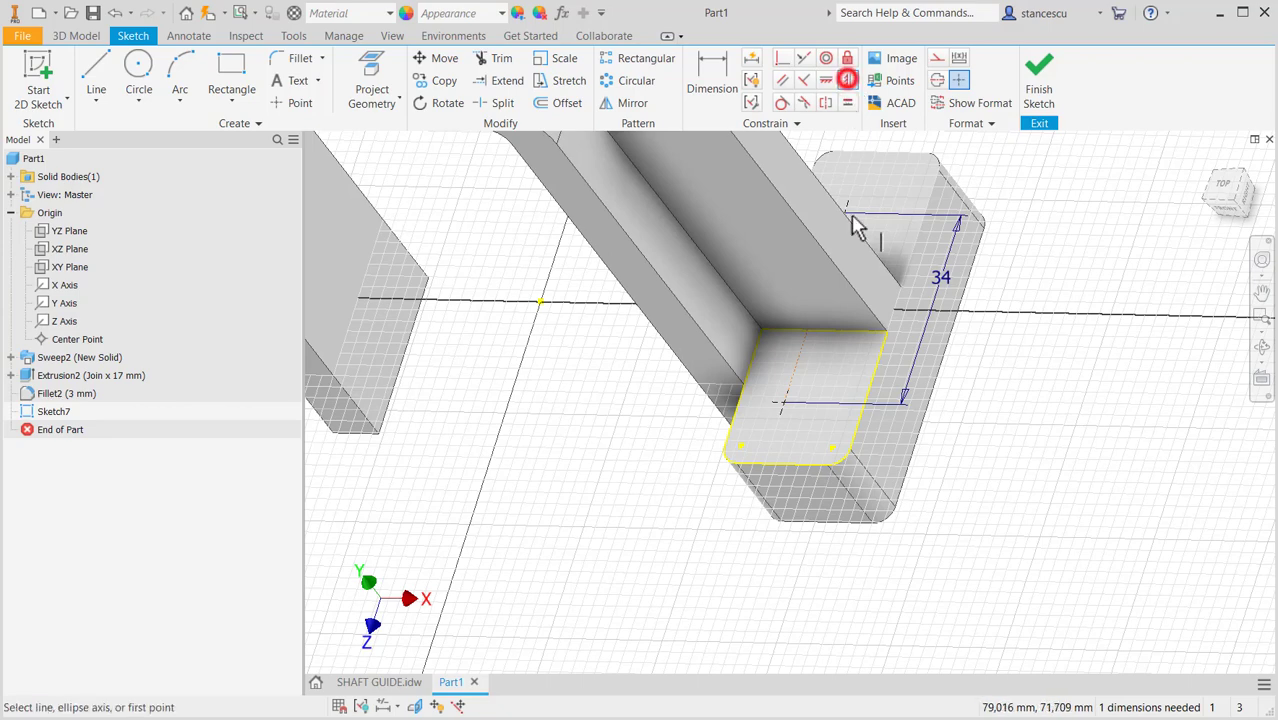
pyautogui.click(783, 404)
pyautogui.click(783, 462)
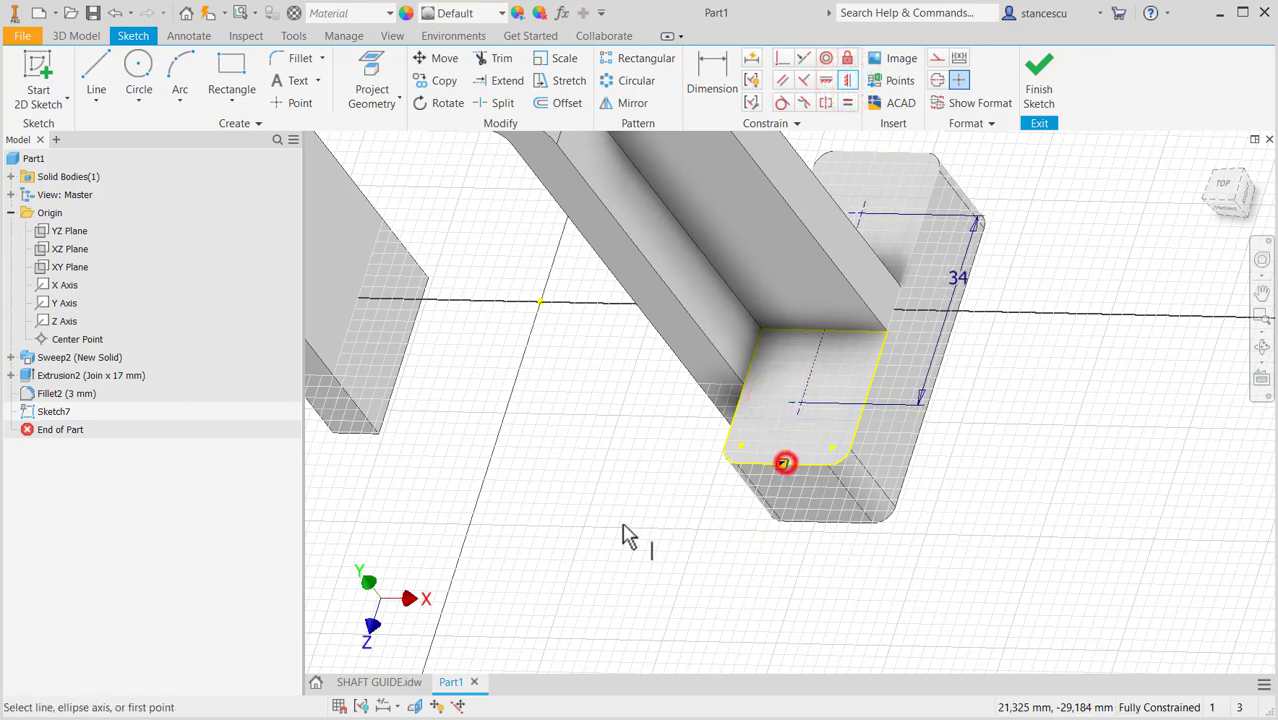
pyautogui.click(1036, 80)
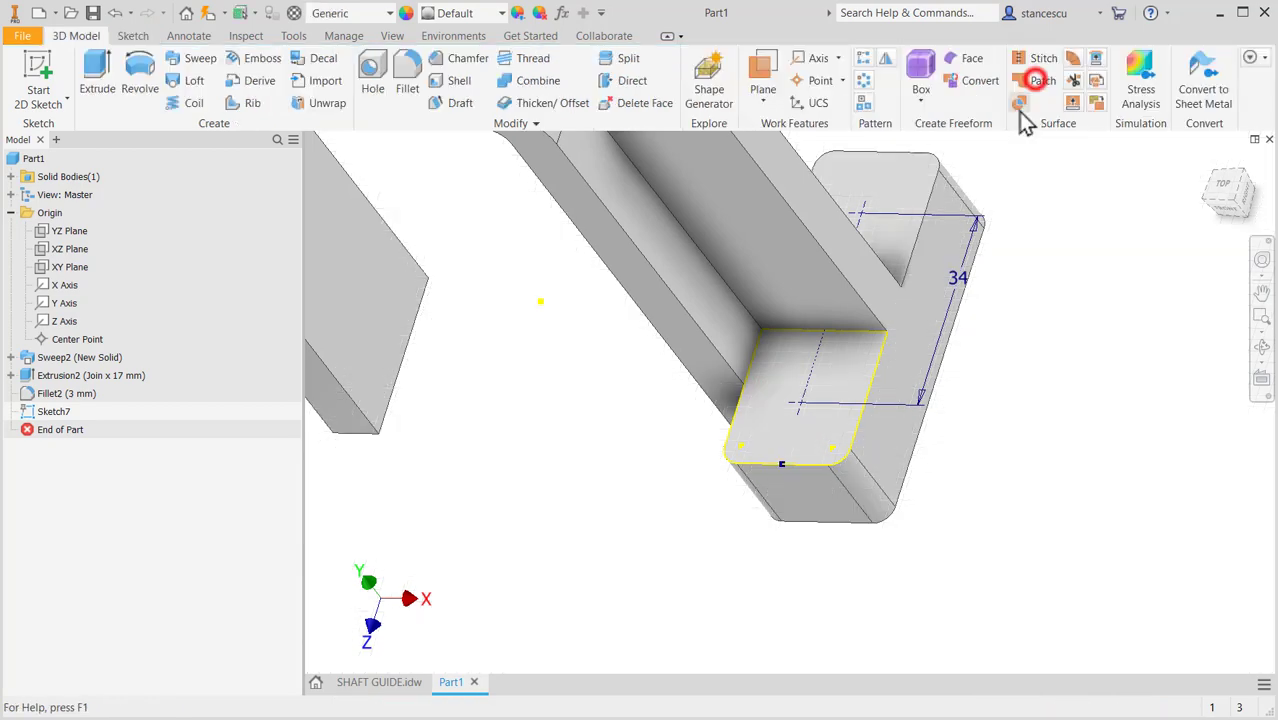
# Drill Ø11 mm through-all holes at both sketch points.
pyautogui.click(375, 85)
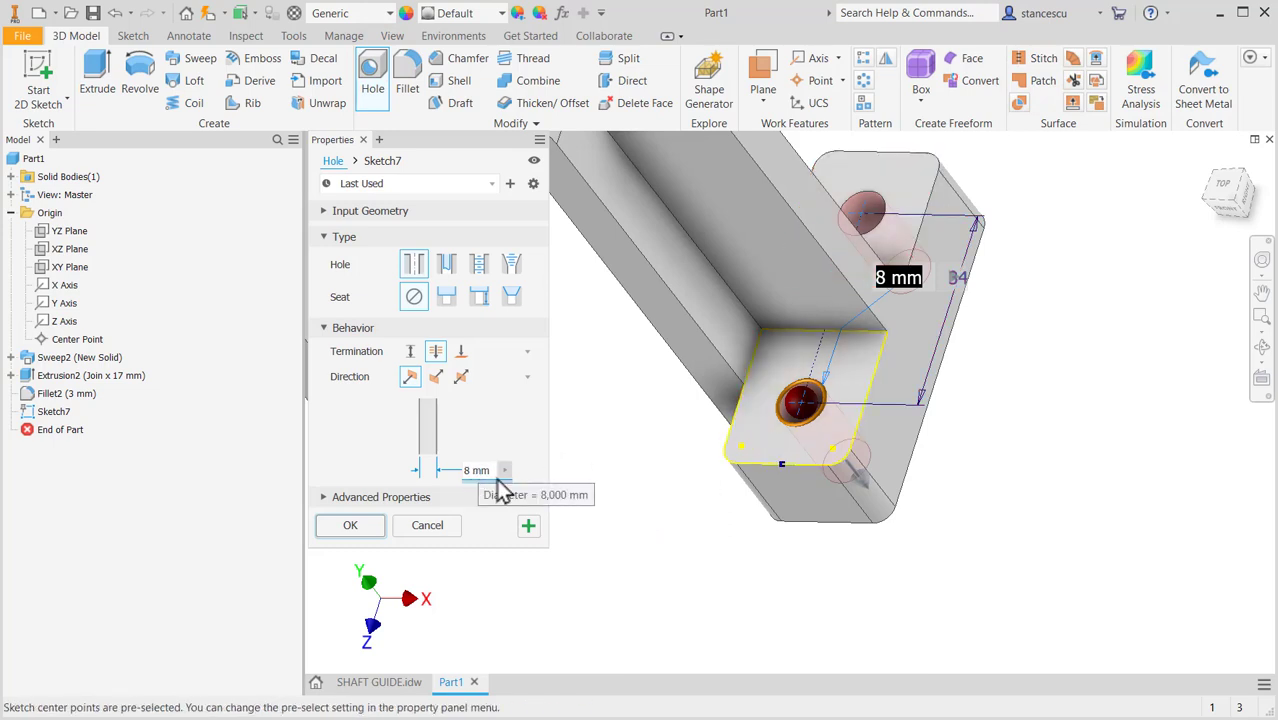
pyautogui.click(398, 688)
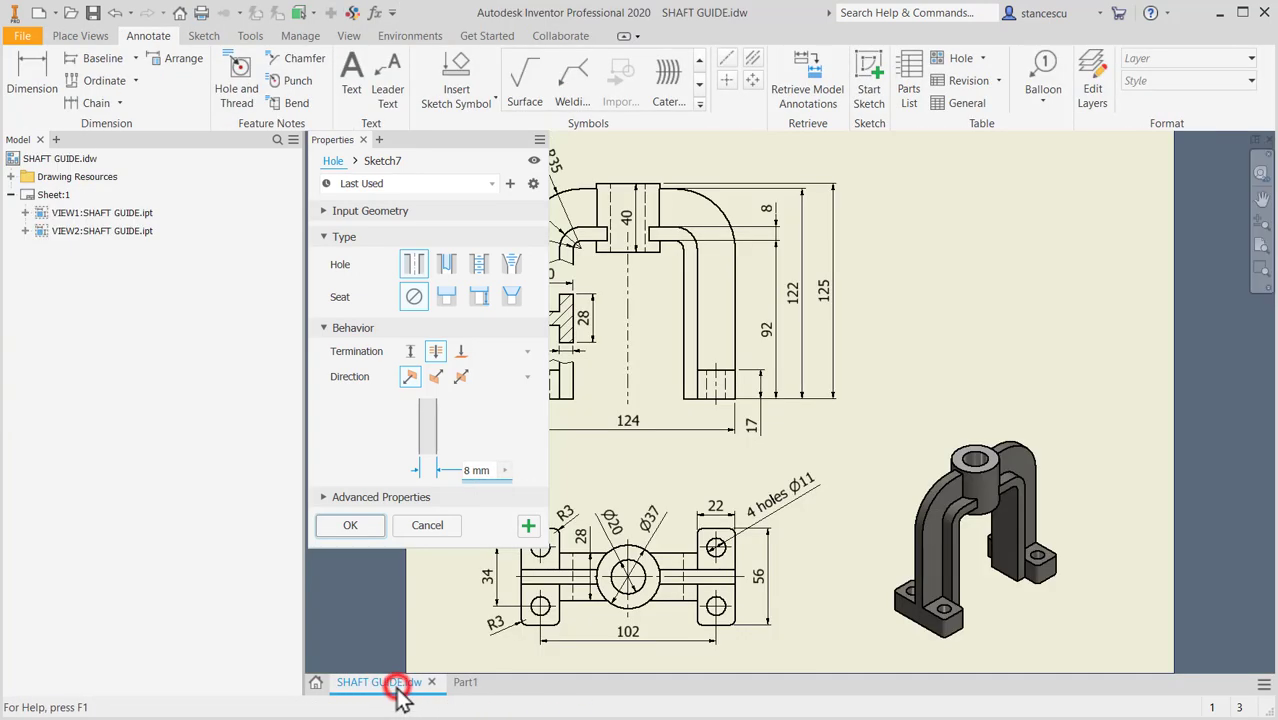
pyautogui.click(462, 684)
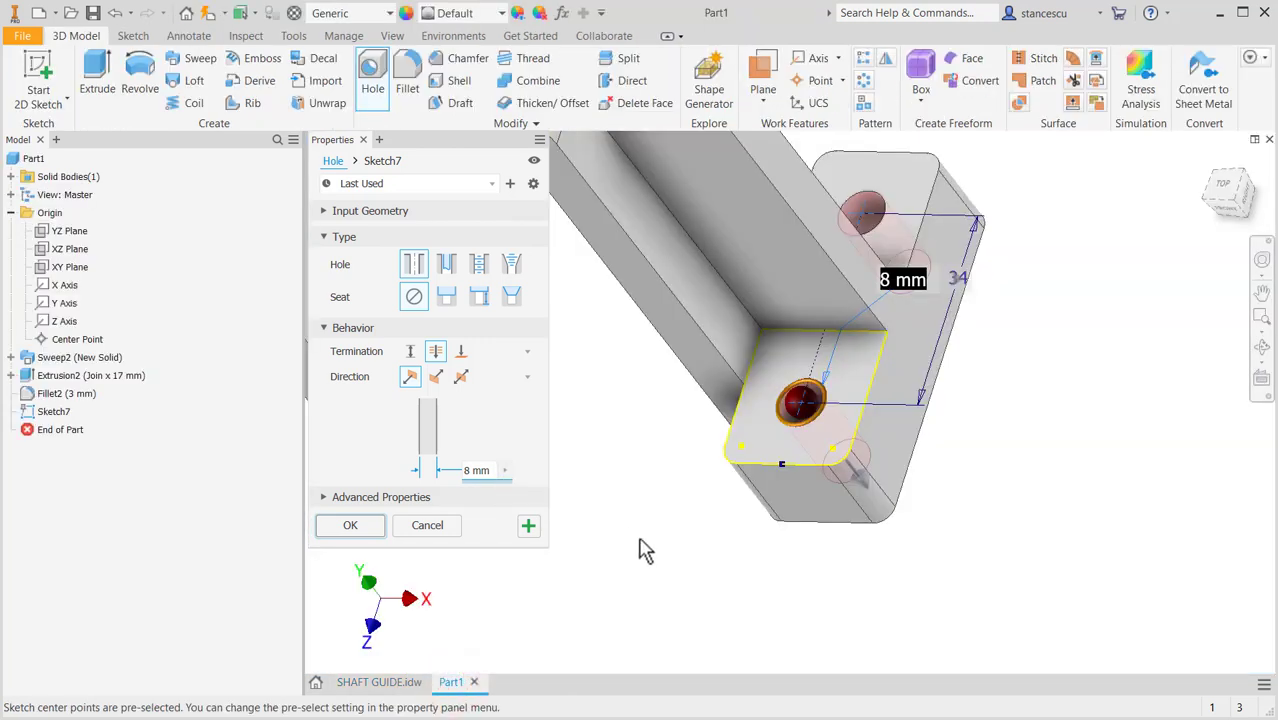
pyautogui.write('11')
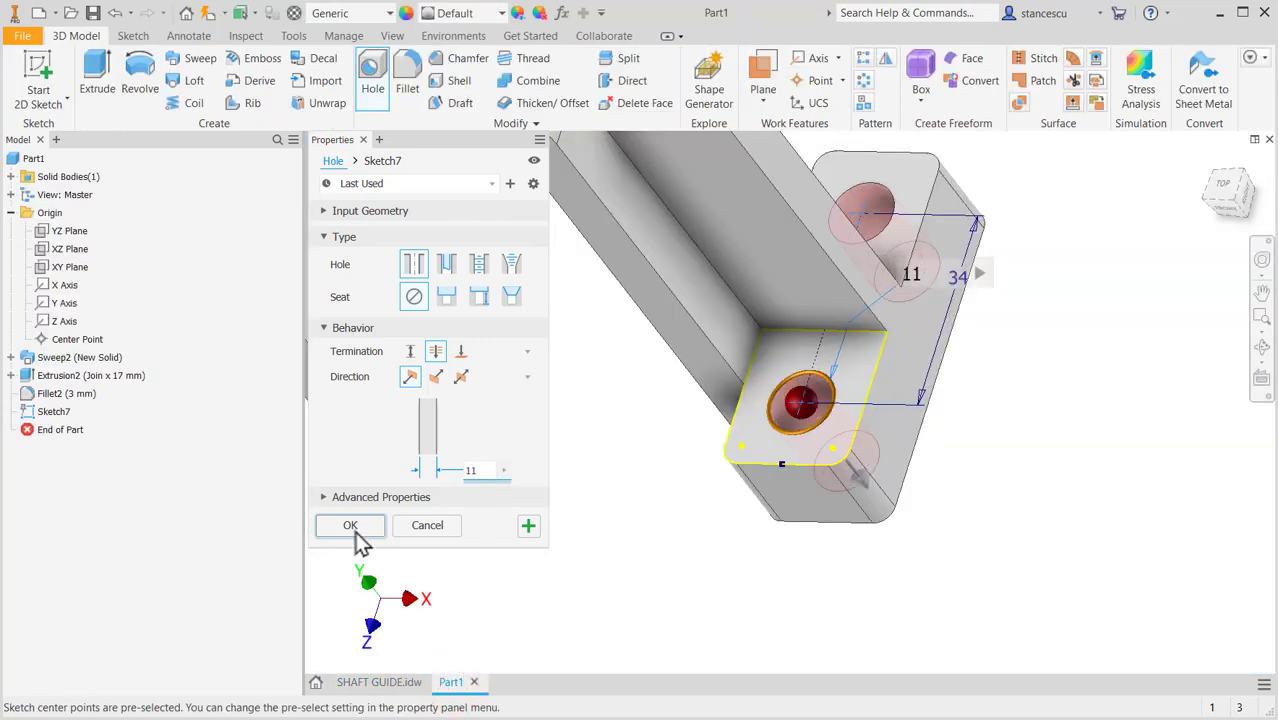
pyautogui.click(352, 526)
pyautogui.keyDown('shift'); pyautogui.moveTo(579, 571); pyautogui.dragTo(598, 545, button='middle'); pyautogui.keyUp('shift')
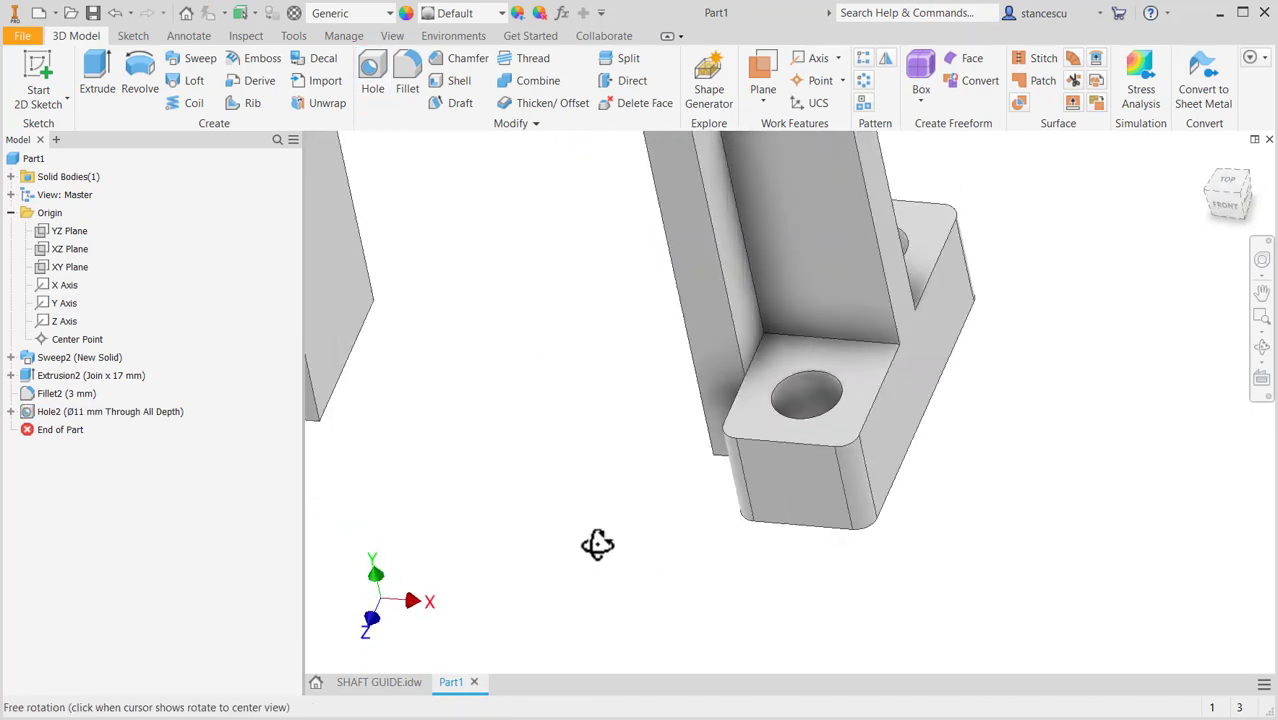
# Mirror Extrusion2, Fillet2 and Hole2 about the YZ Plane onto the other arch leg.
pyautogui.press('F6')
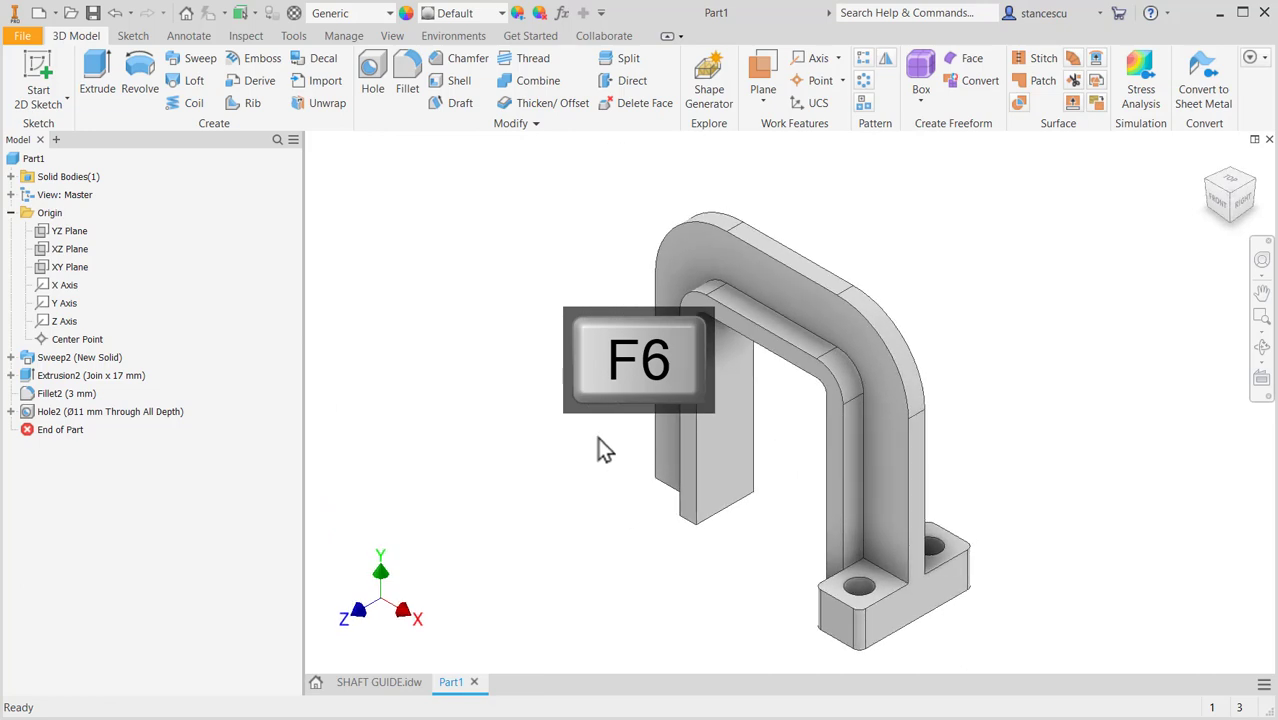
pyautogui.click(887, 60)
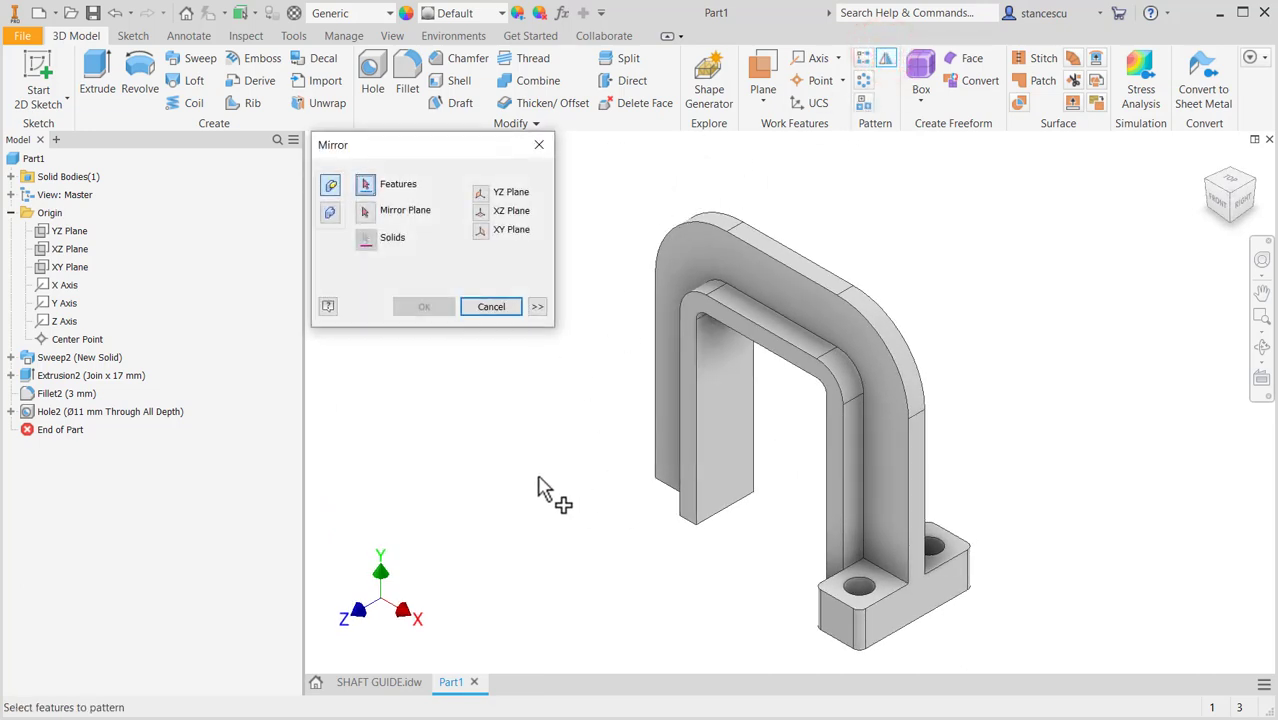
pyautogui.click(31, 411)
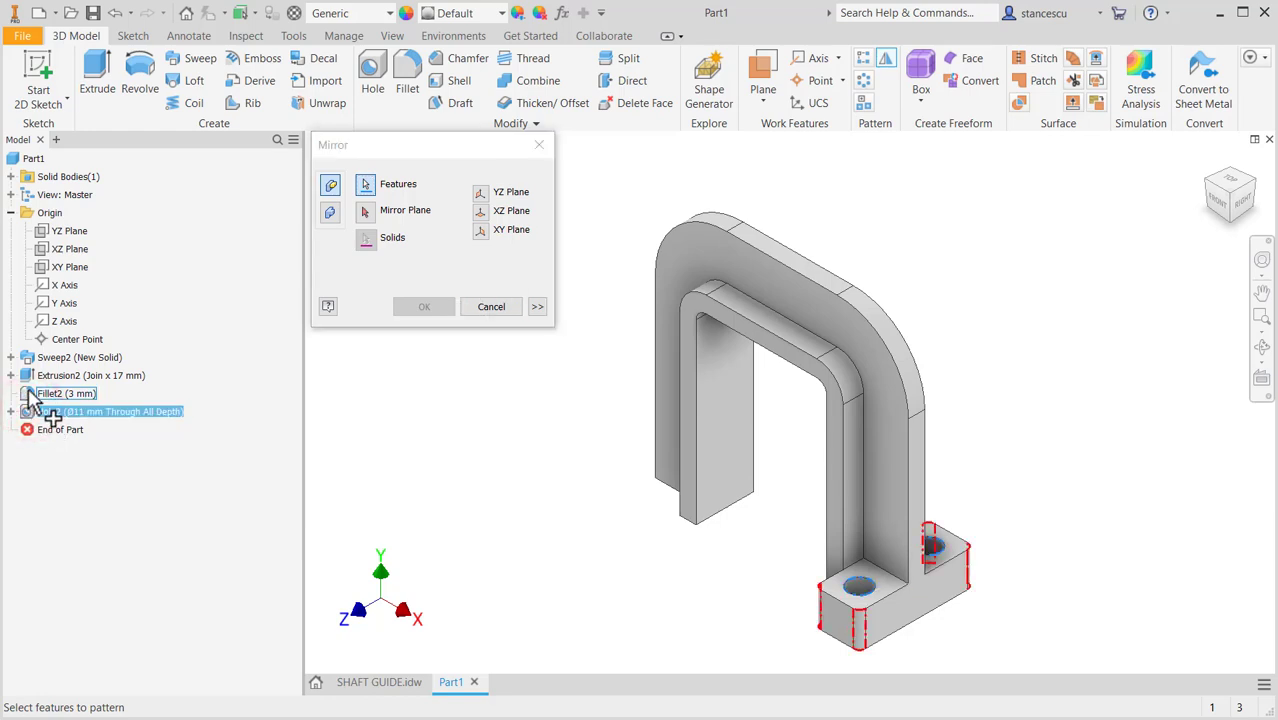
pyautogui.click(31, 396)
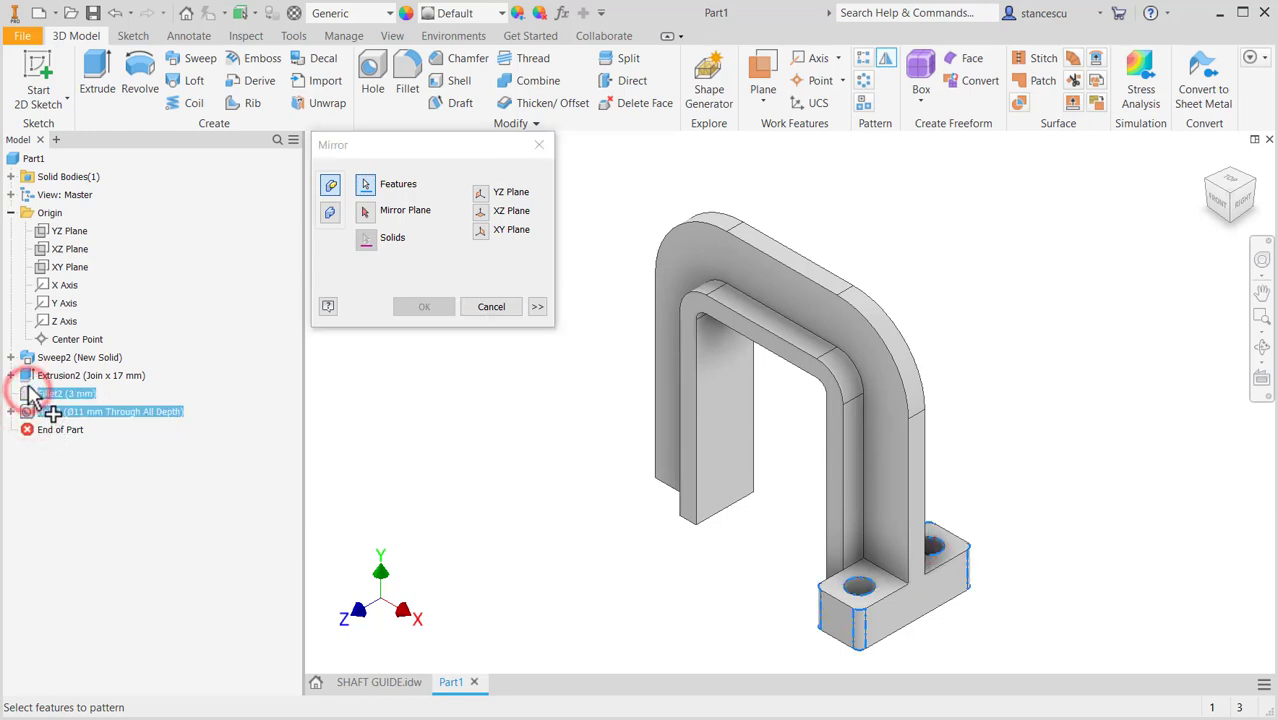
pyautogui.click(29, 378)
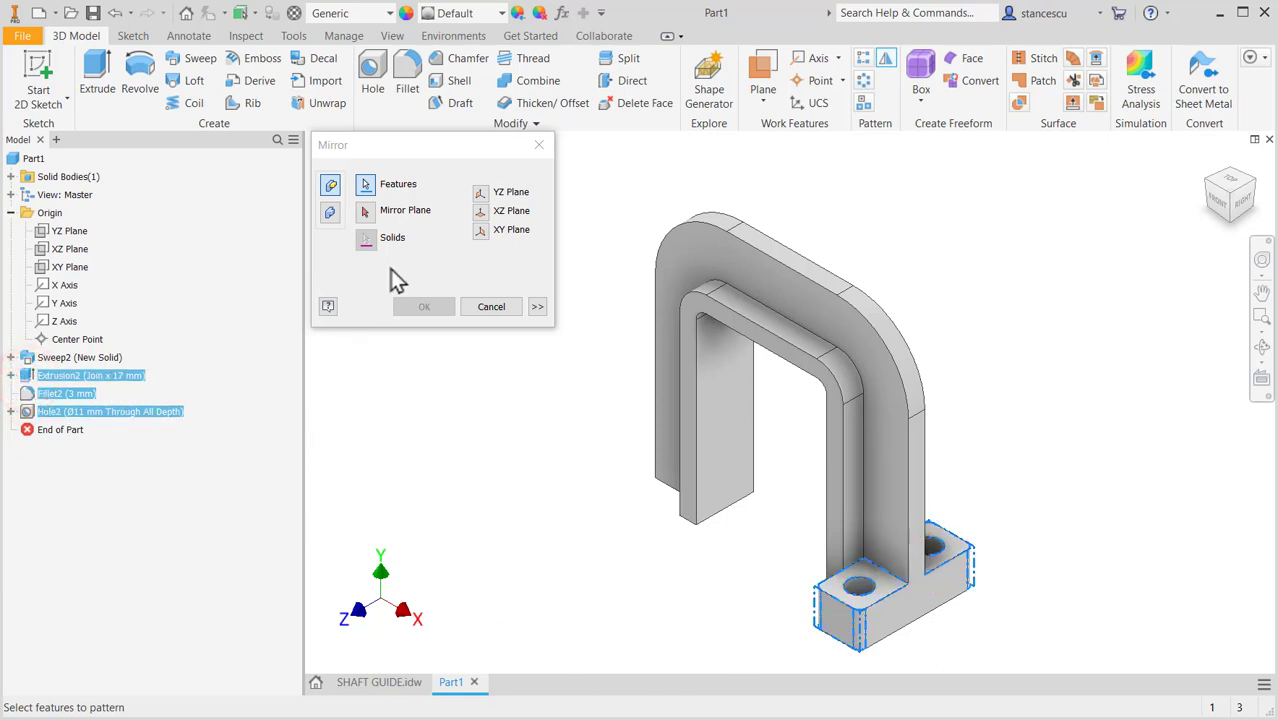
pyautogui.click(365, 211)
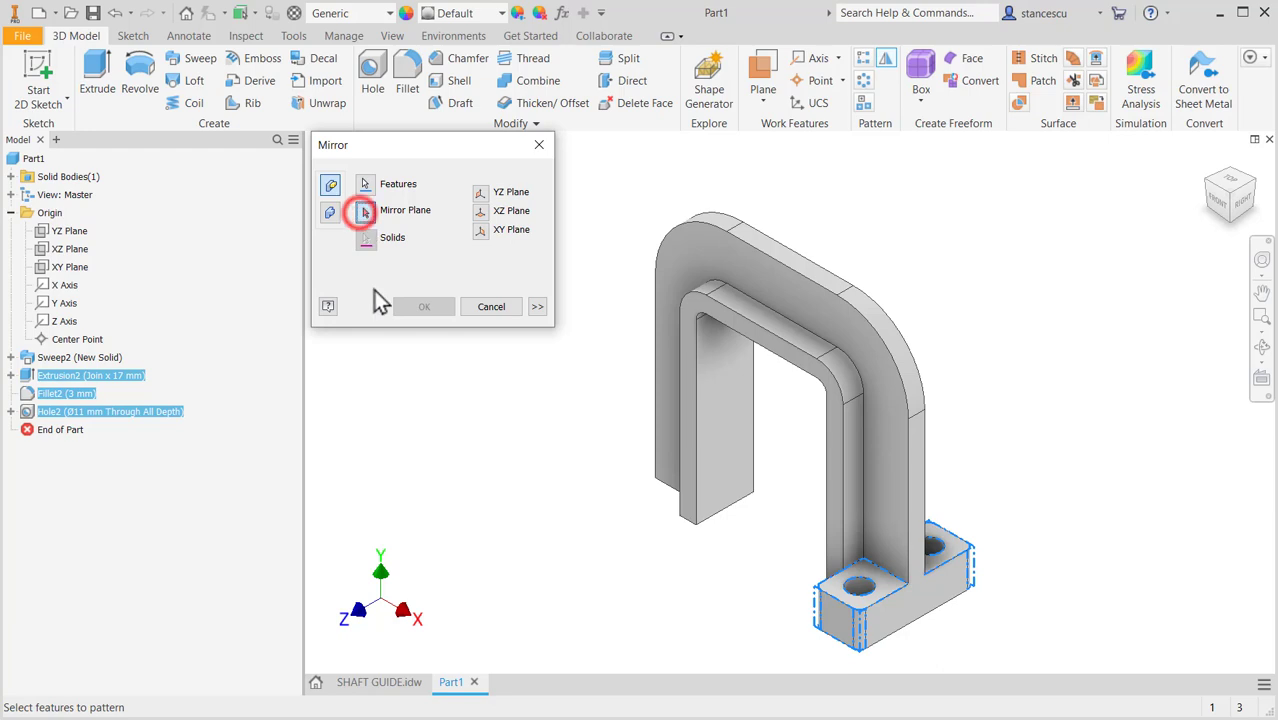
pyautogui.click(62, 232)
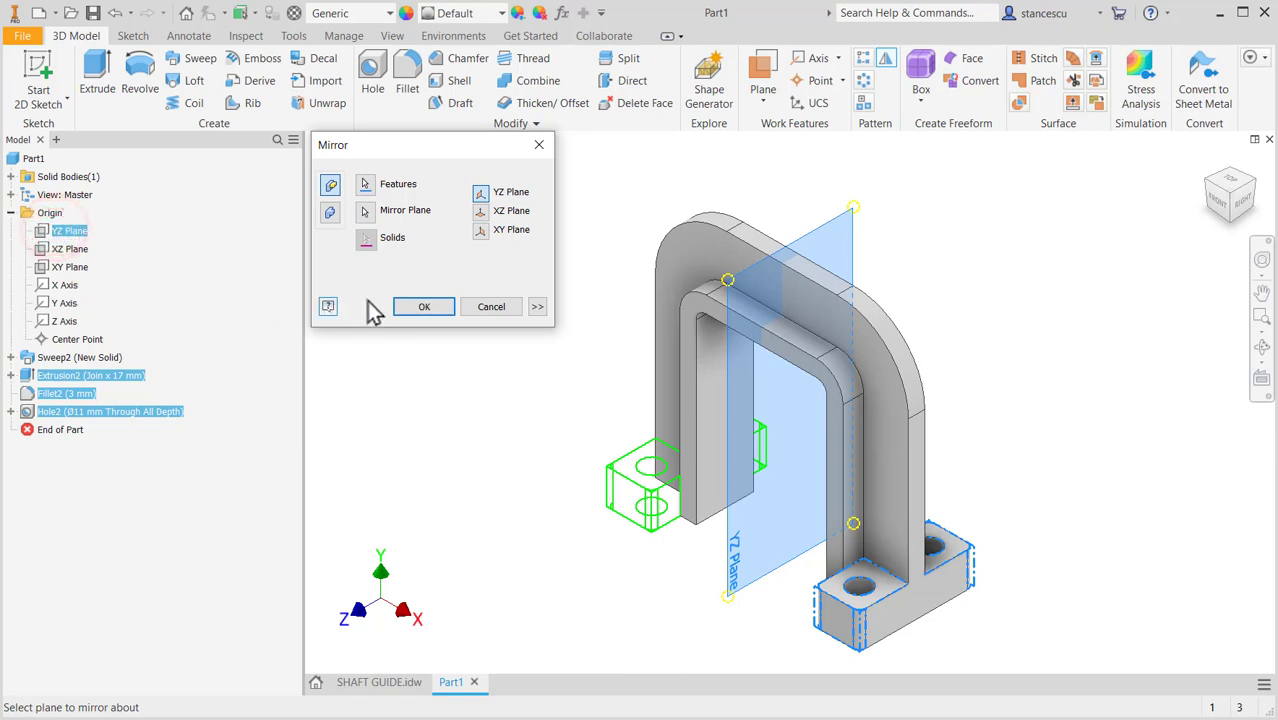
pyautogui.click(421, 308)
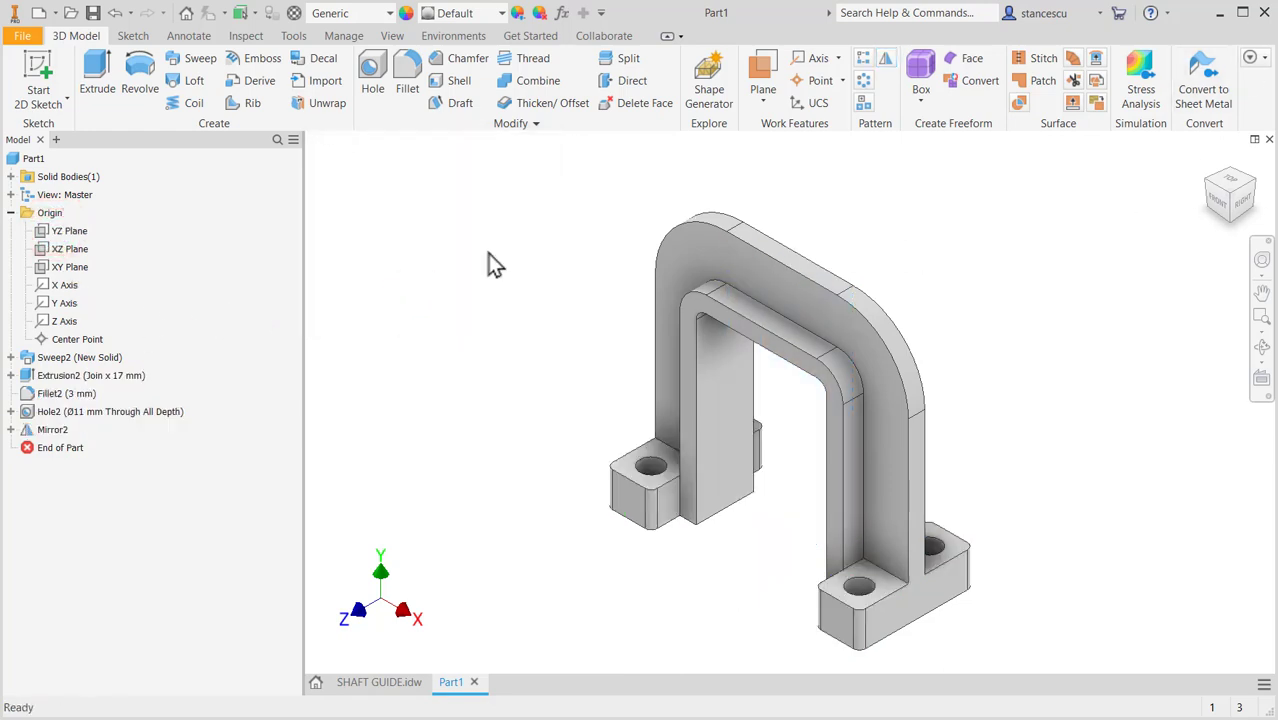
pyautogui.click(367, 683)
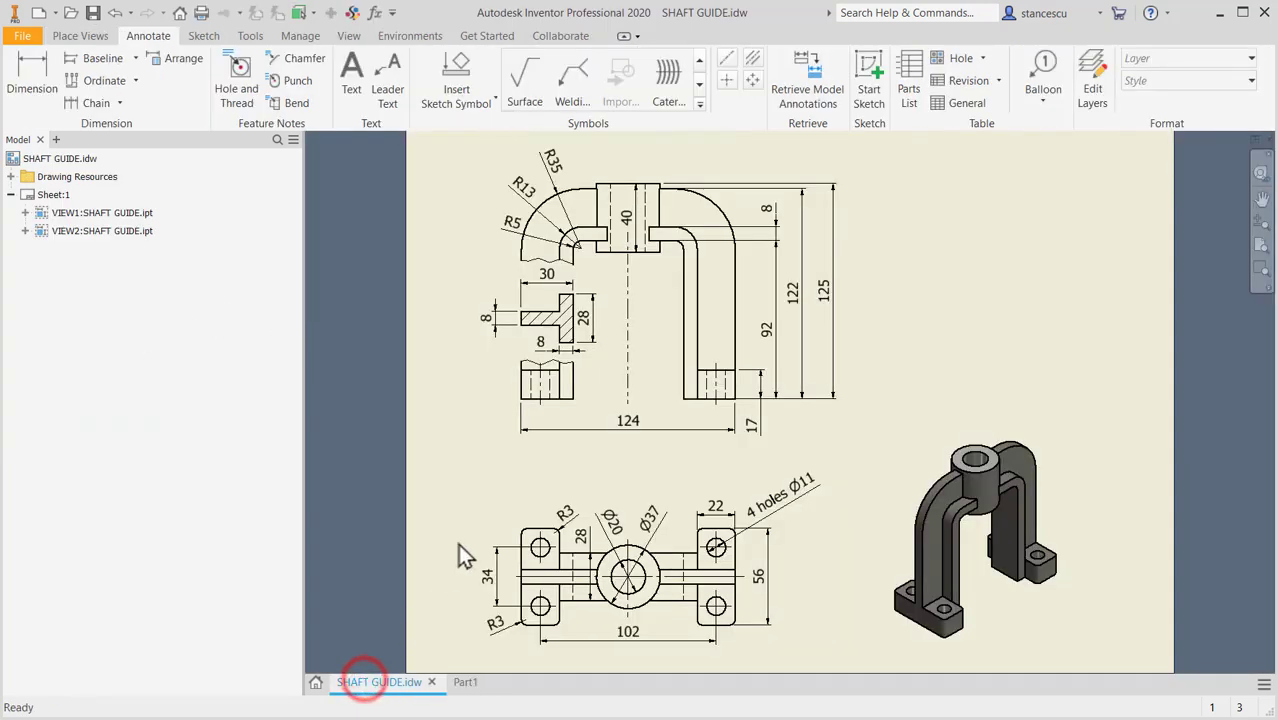
pyautogui.click(836, 312)
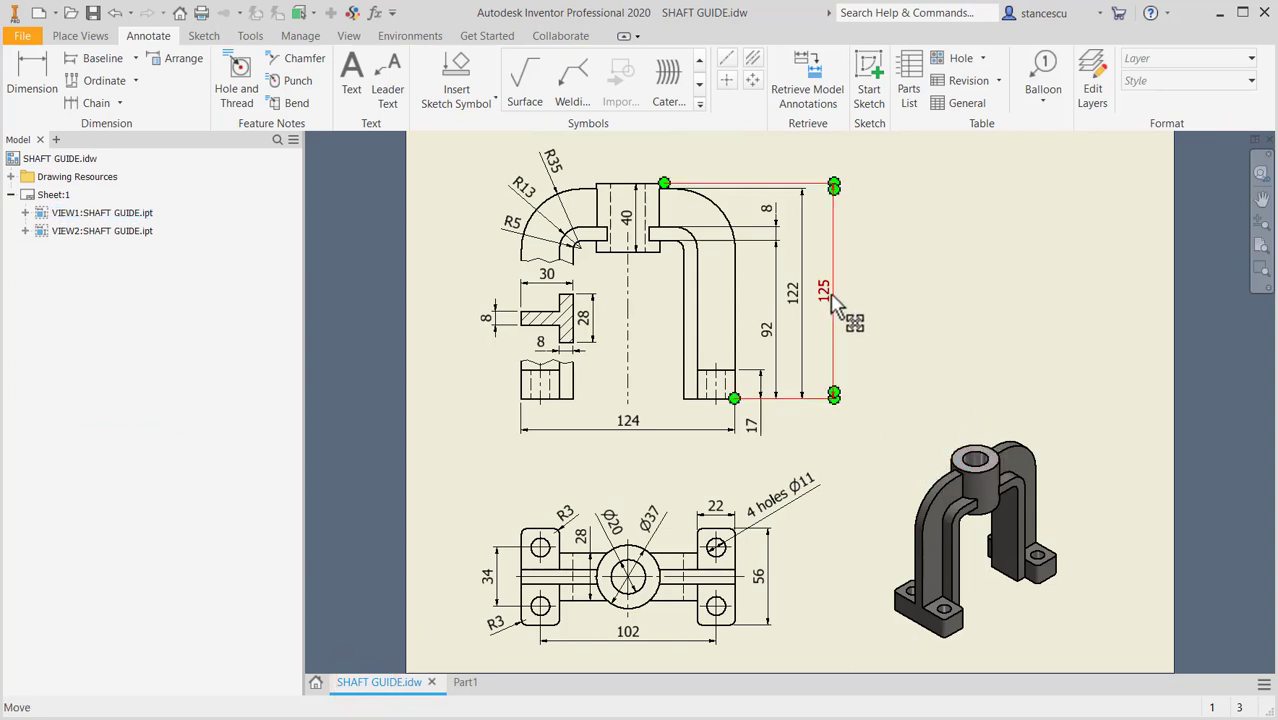
pyautogui.click(637, 222)
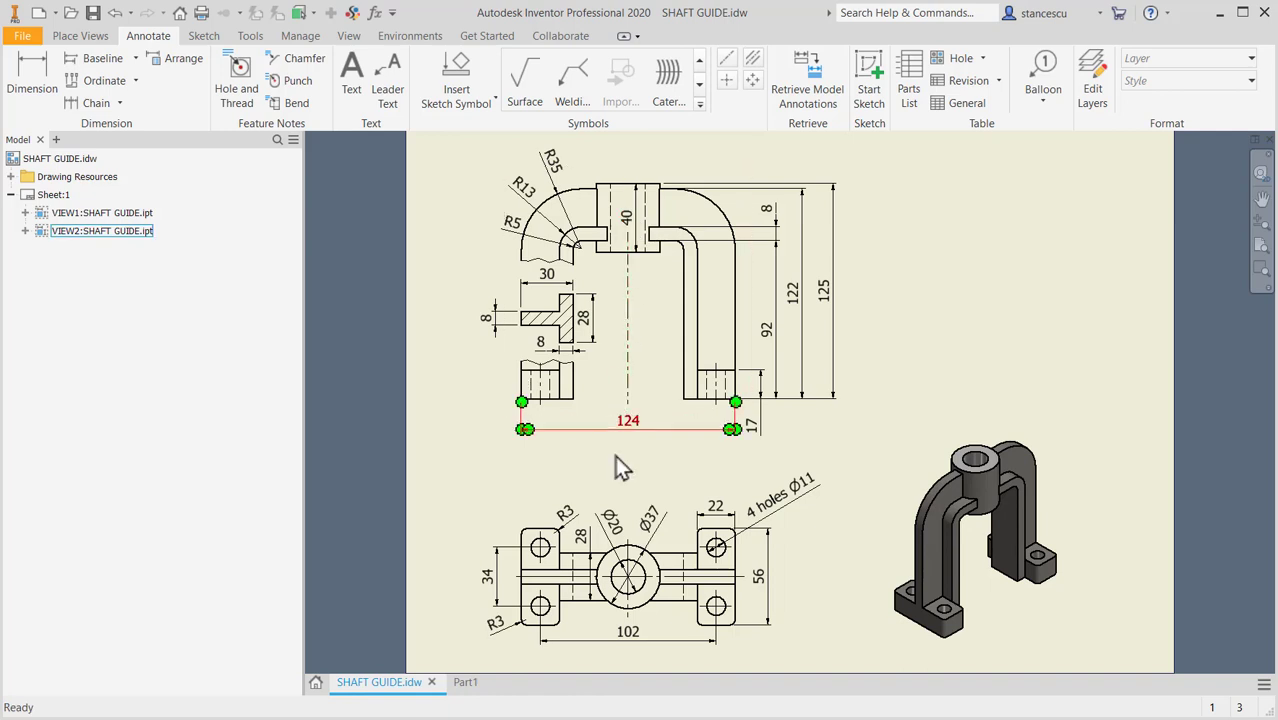
pyautogui.click(655, 538)
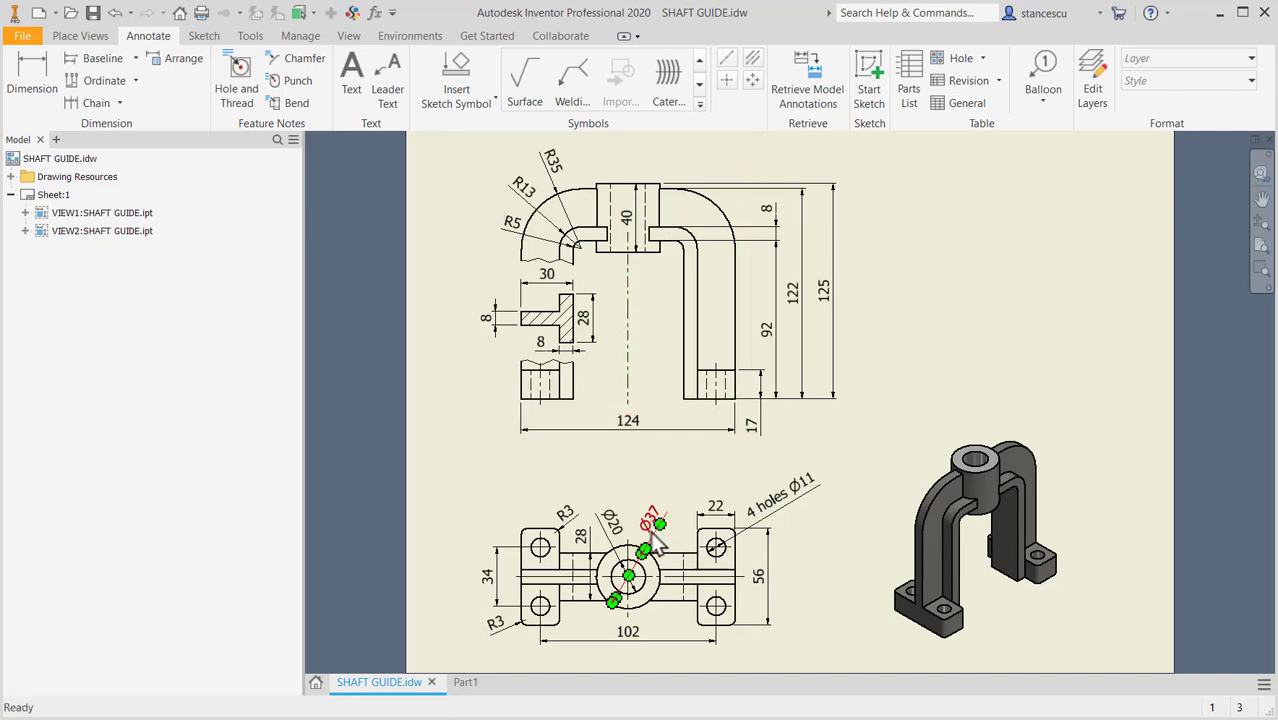
pyautogui.click(490, 577)
pyautogui.click(422, 651)
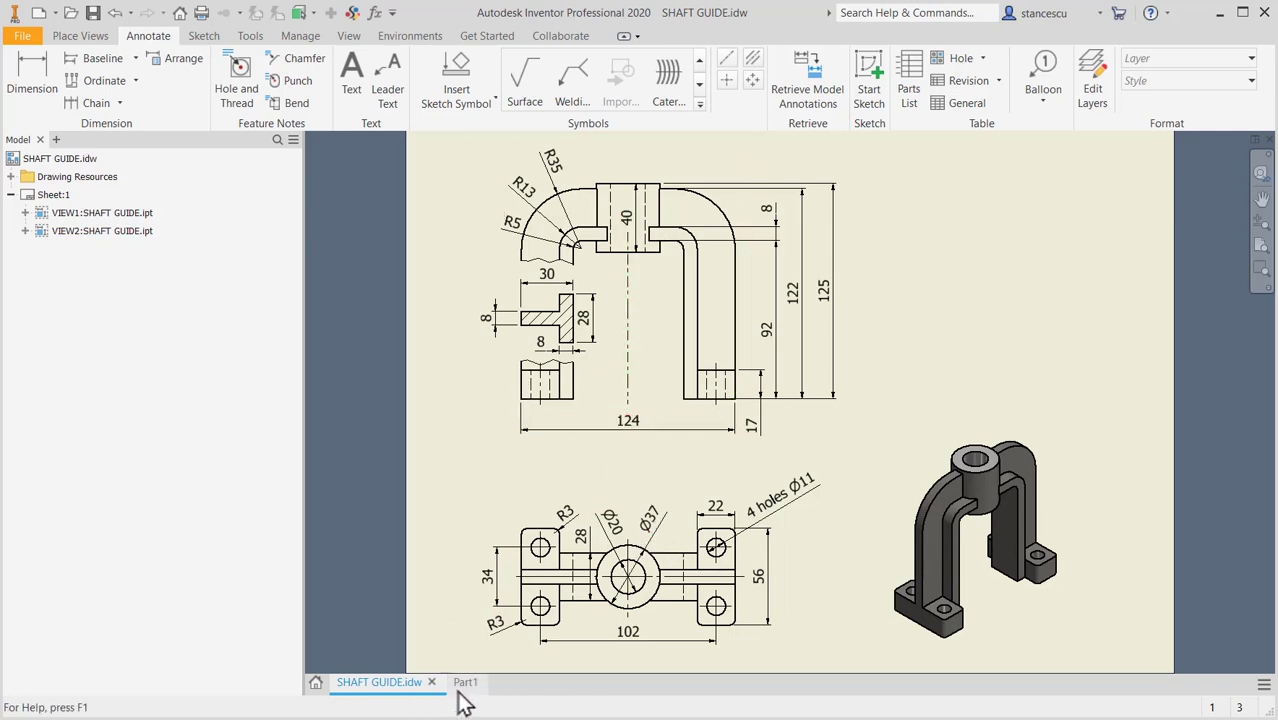
pyautogui.click(466, 683)
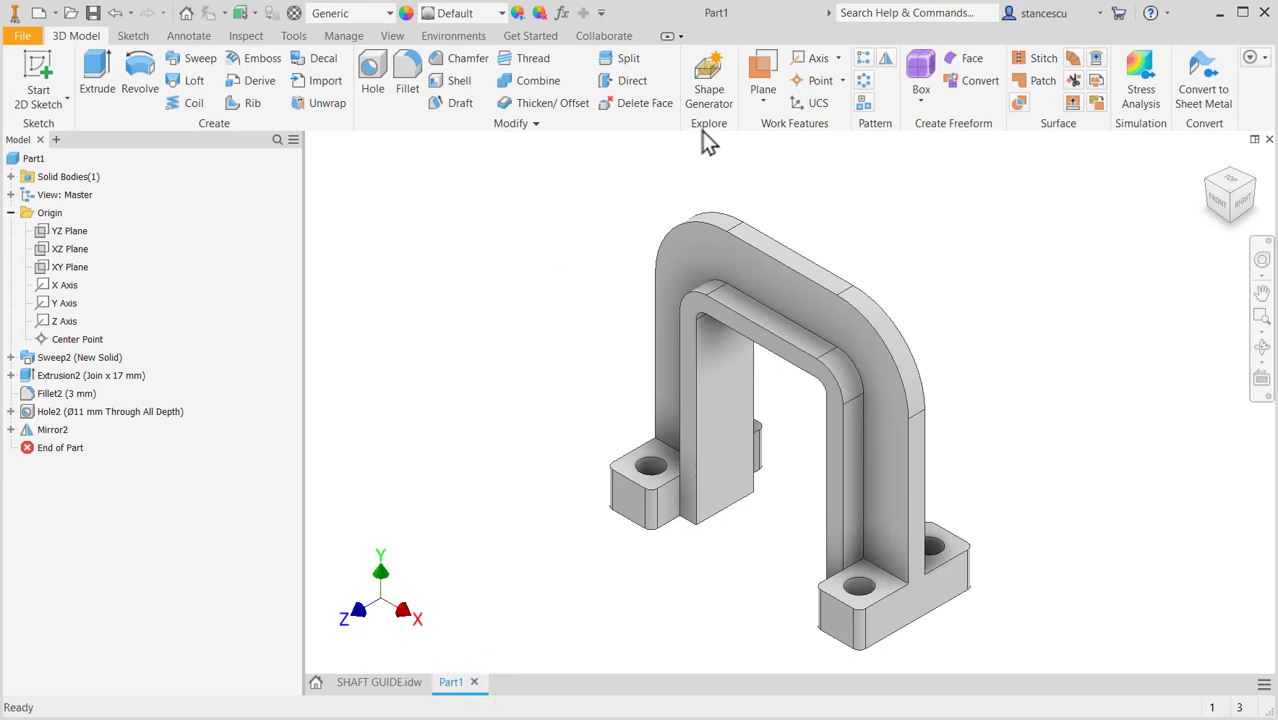
# Create a work plane offset 125 mm from the XZ Plane.
pyautogui.click(762, 80)
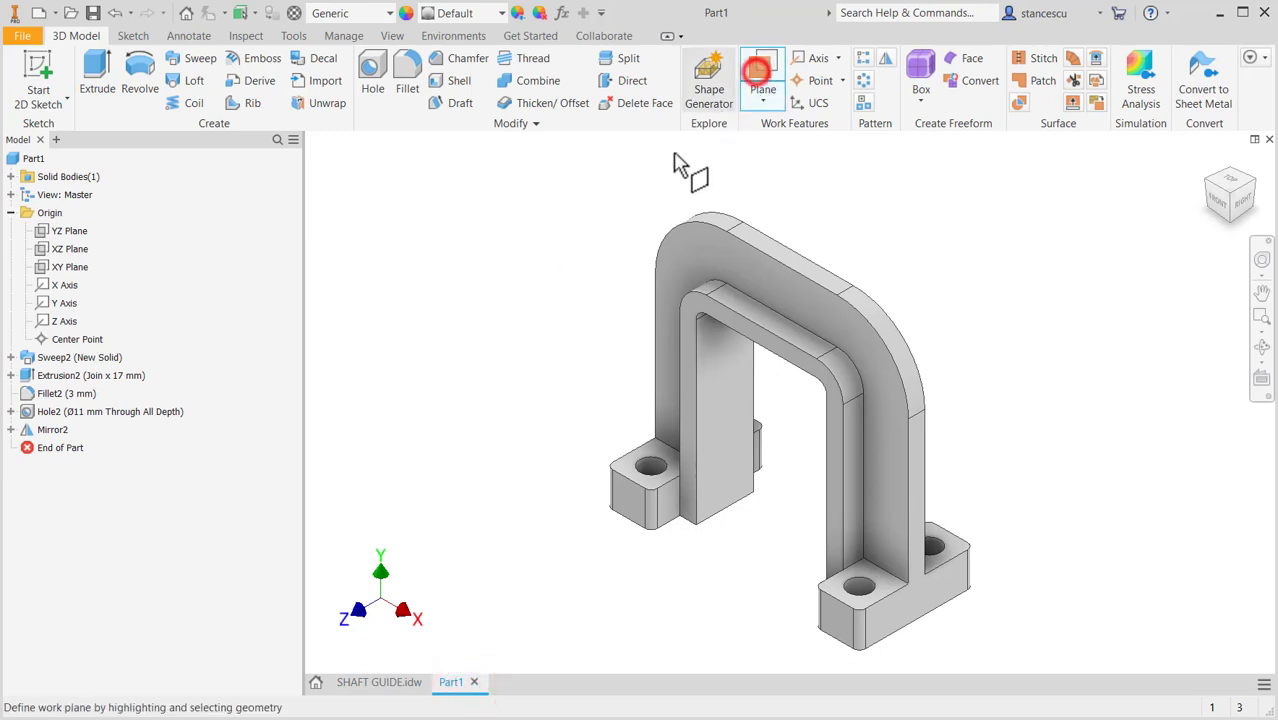
pyautogui.click(62, 249)
pyautogui.click(735, 560)
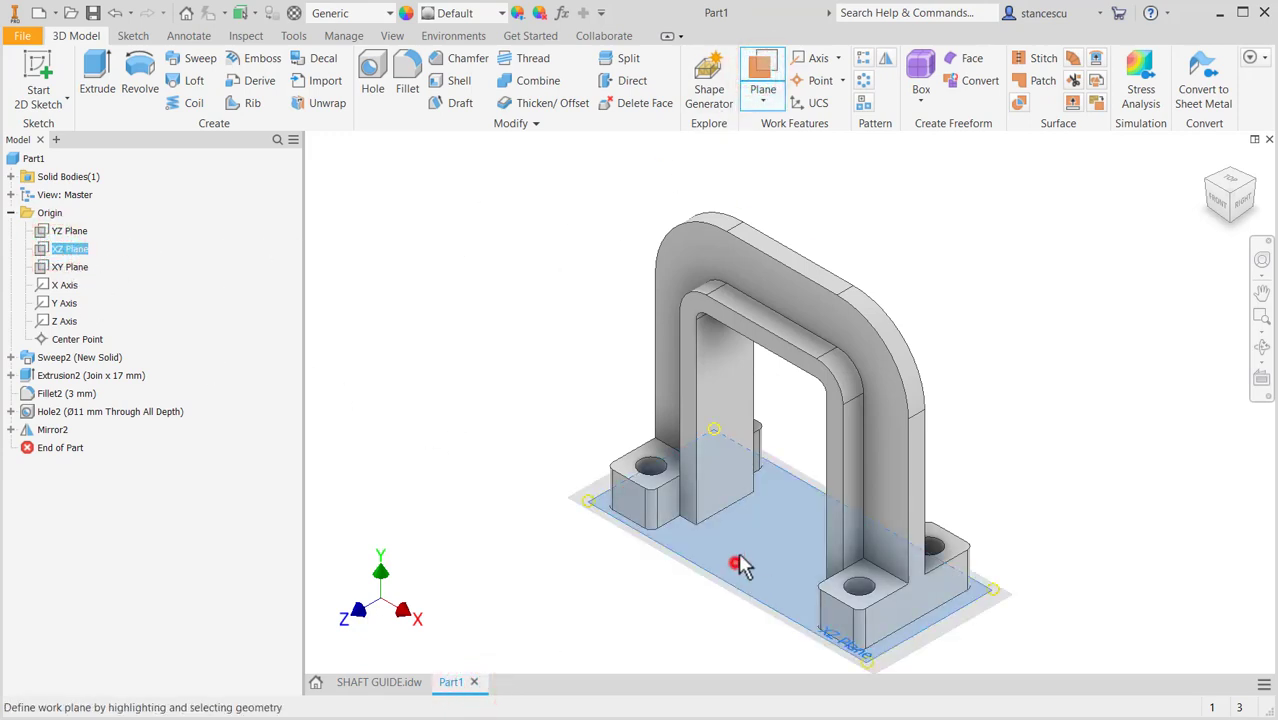
pyautogui.moveTo(755, 485); pyautogui.dragTo(676, 522)
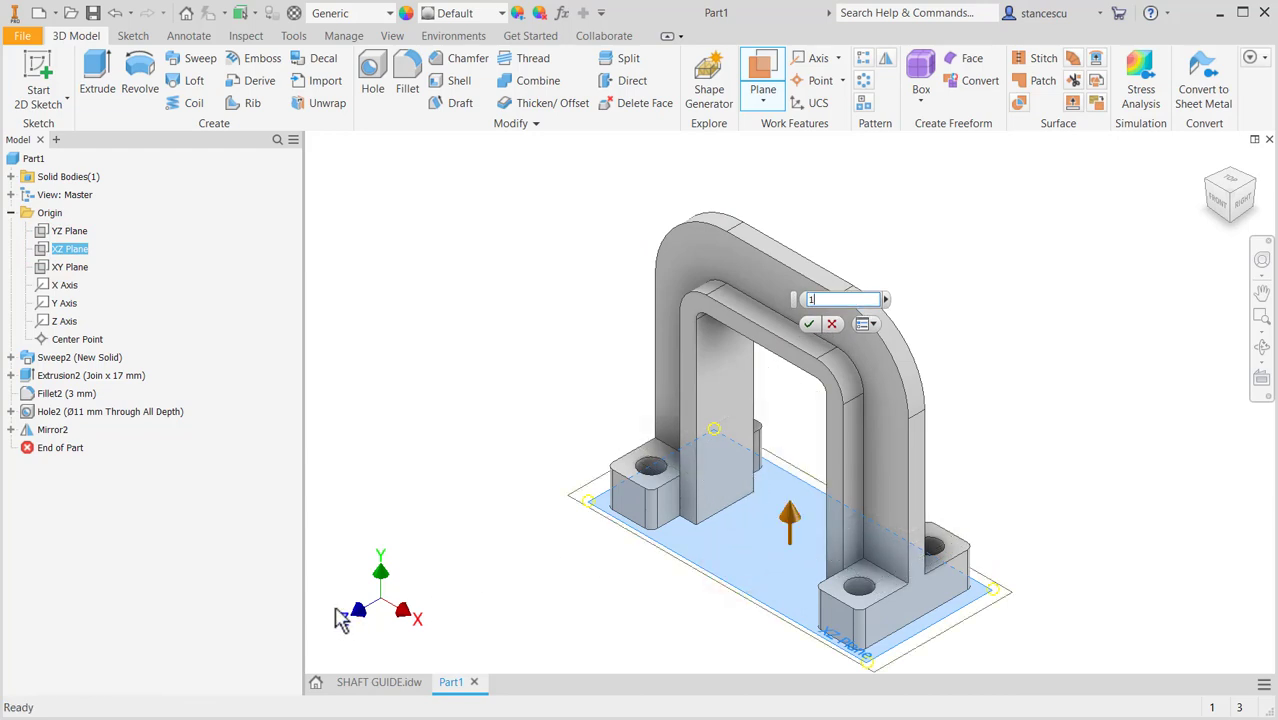
pyautogui.write('125')
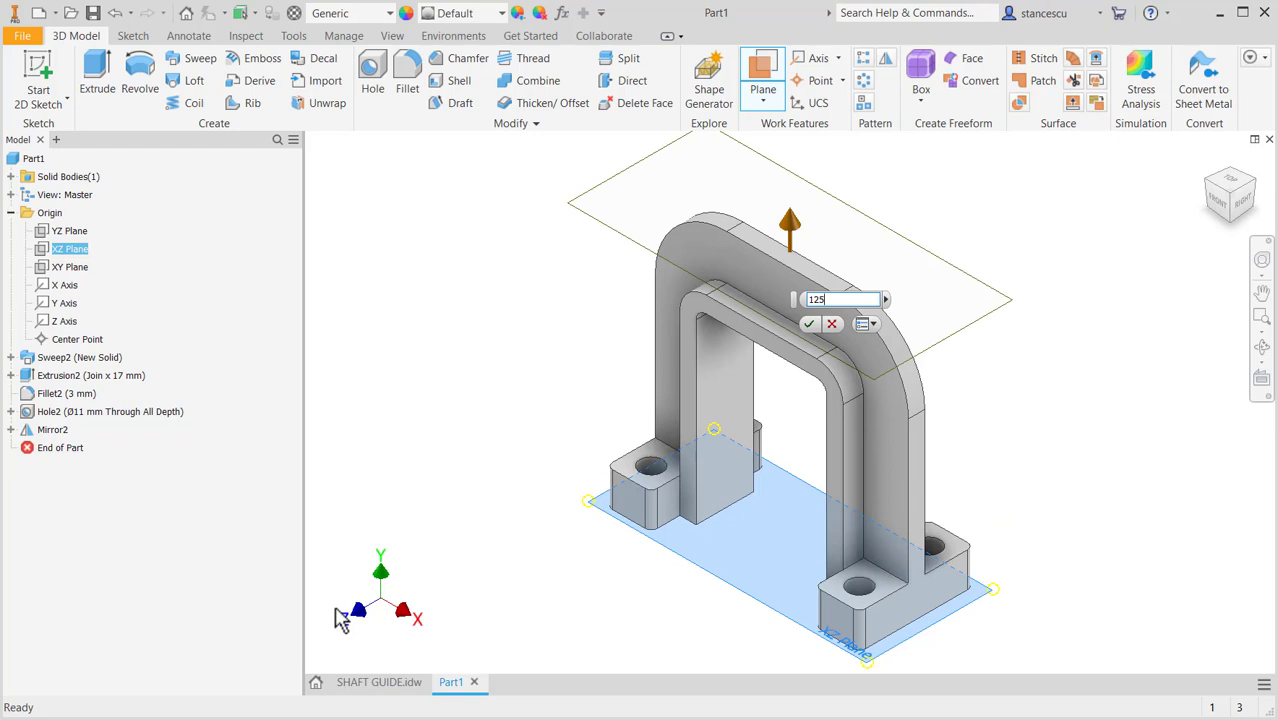
pyautogui.click(809, 323)
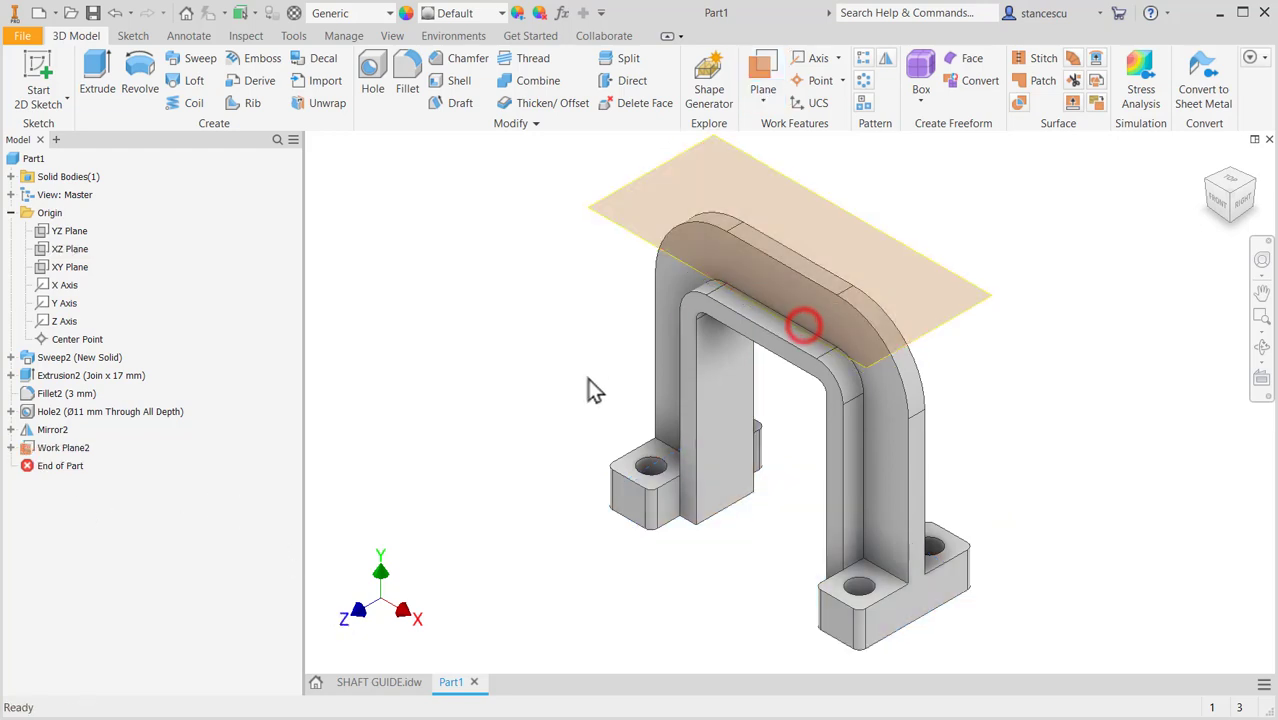
# On Work Plane2, sketch a Ø37 mm circle centred on the origin.
pyautogui.click(956, 279)
pyautogui.click(996, 266)
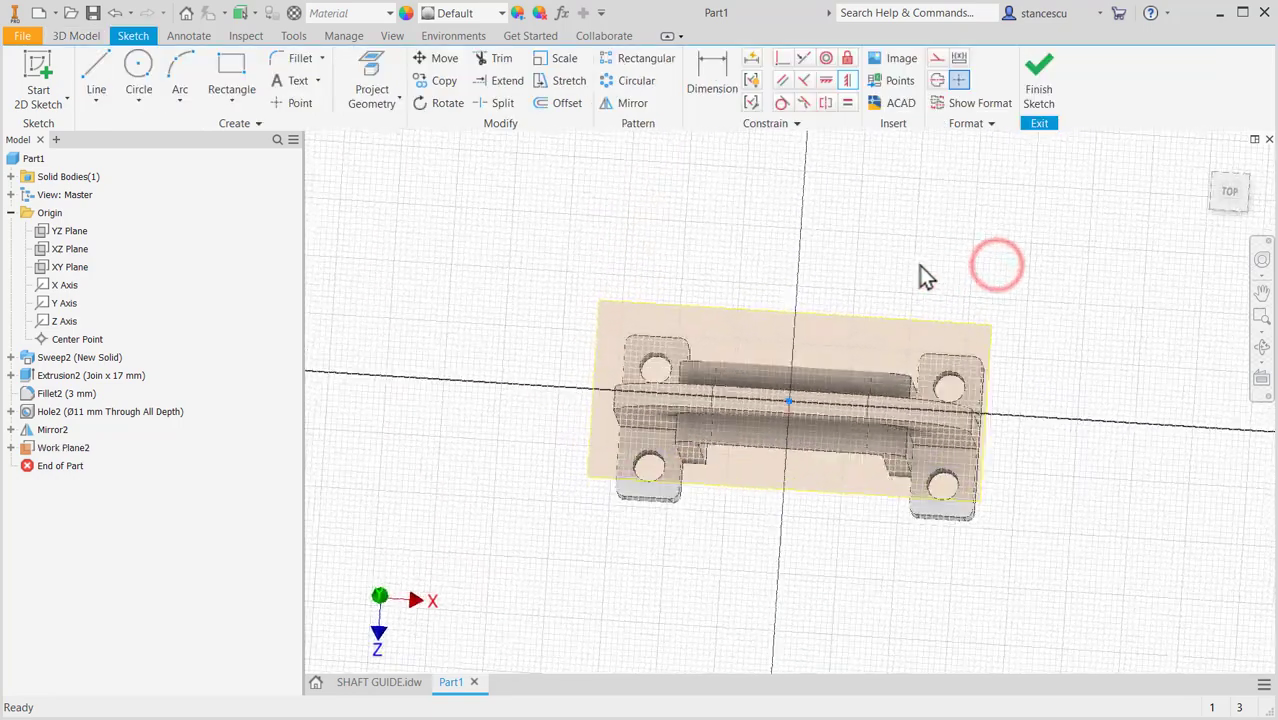
pyautogui.click(139, 64)
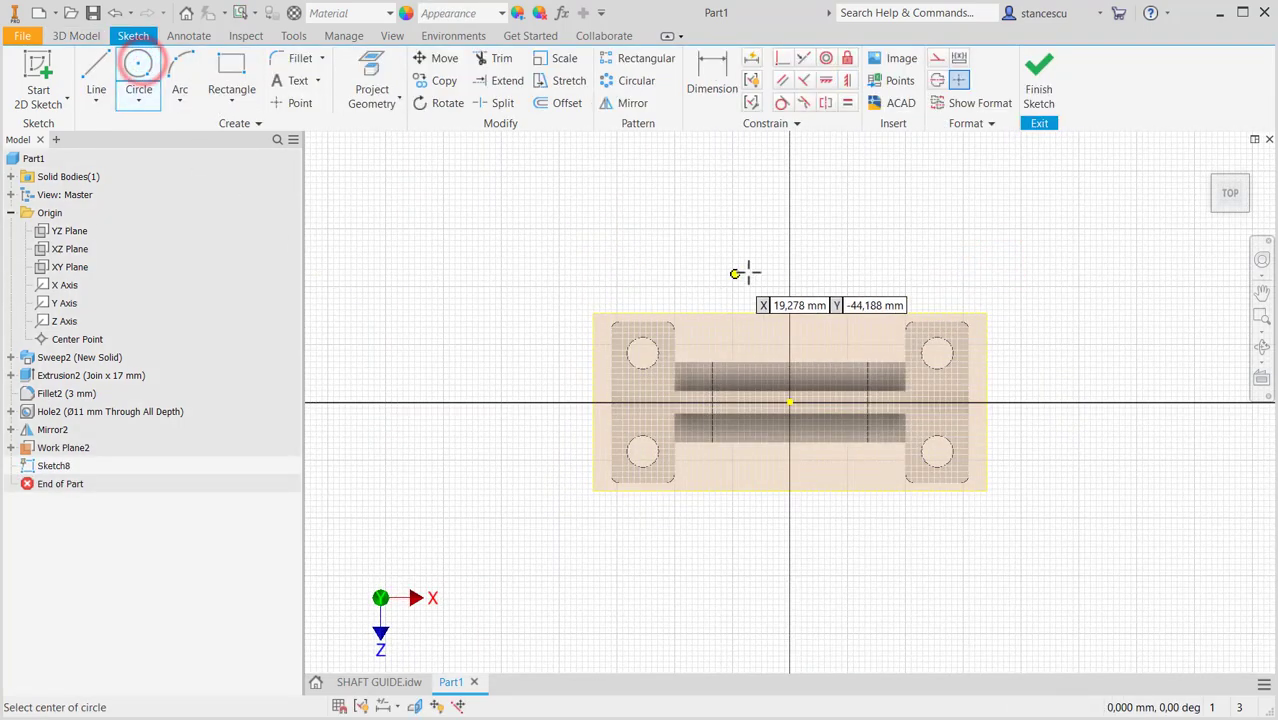
pyautogui.click(790, 401)
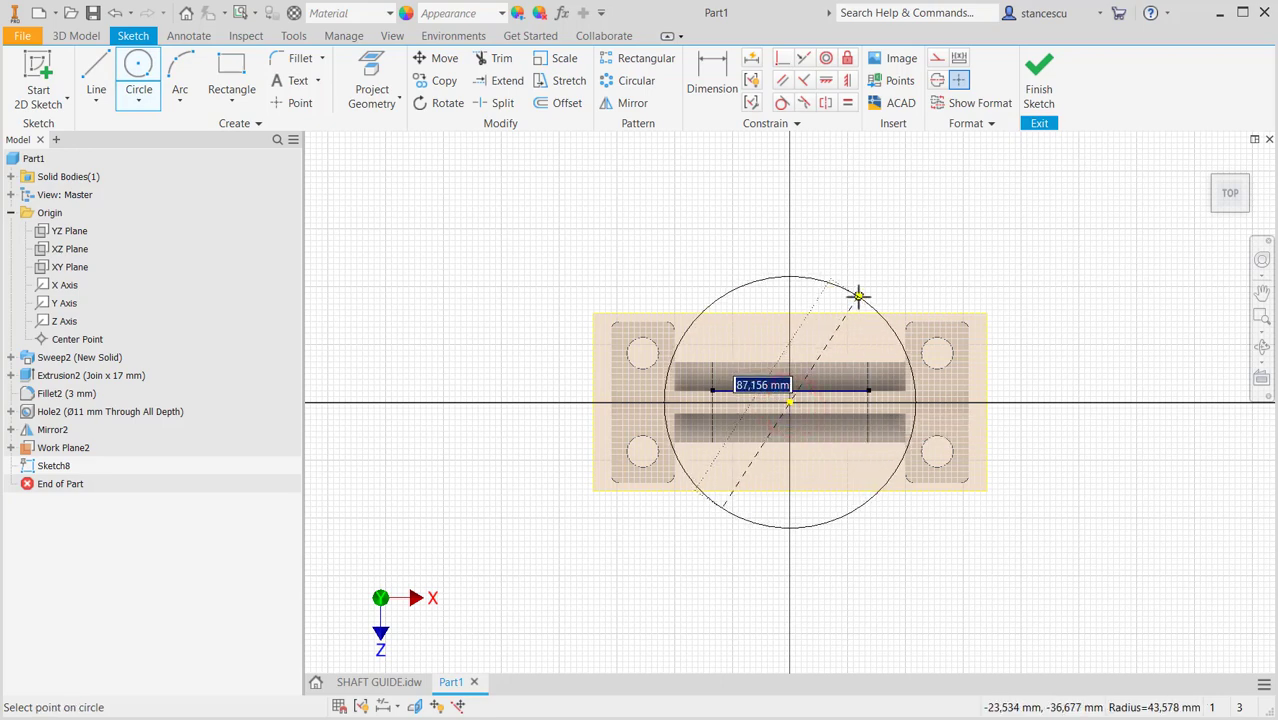
pyautogui.write('37')
pyautogui.press('Return')
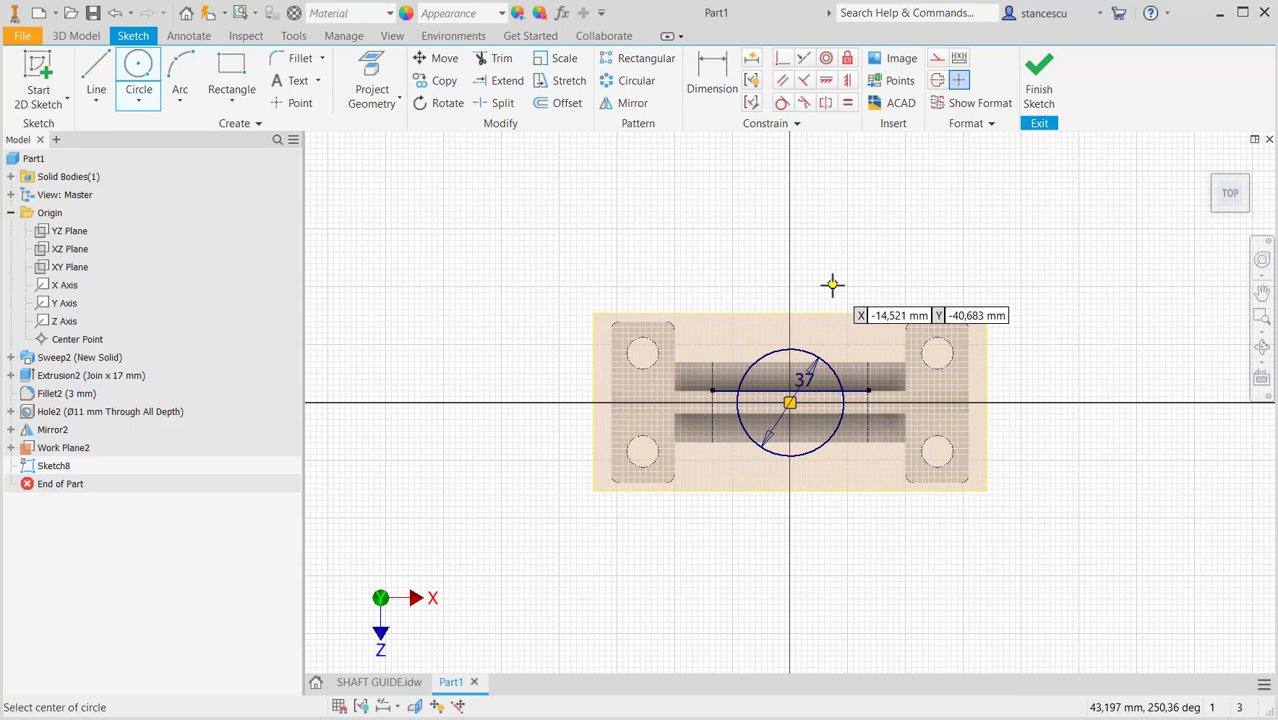
pyautogui.press('Escape')
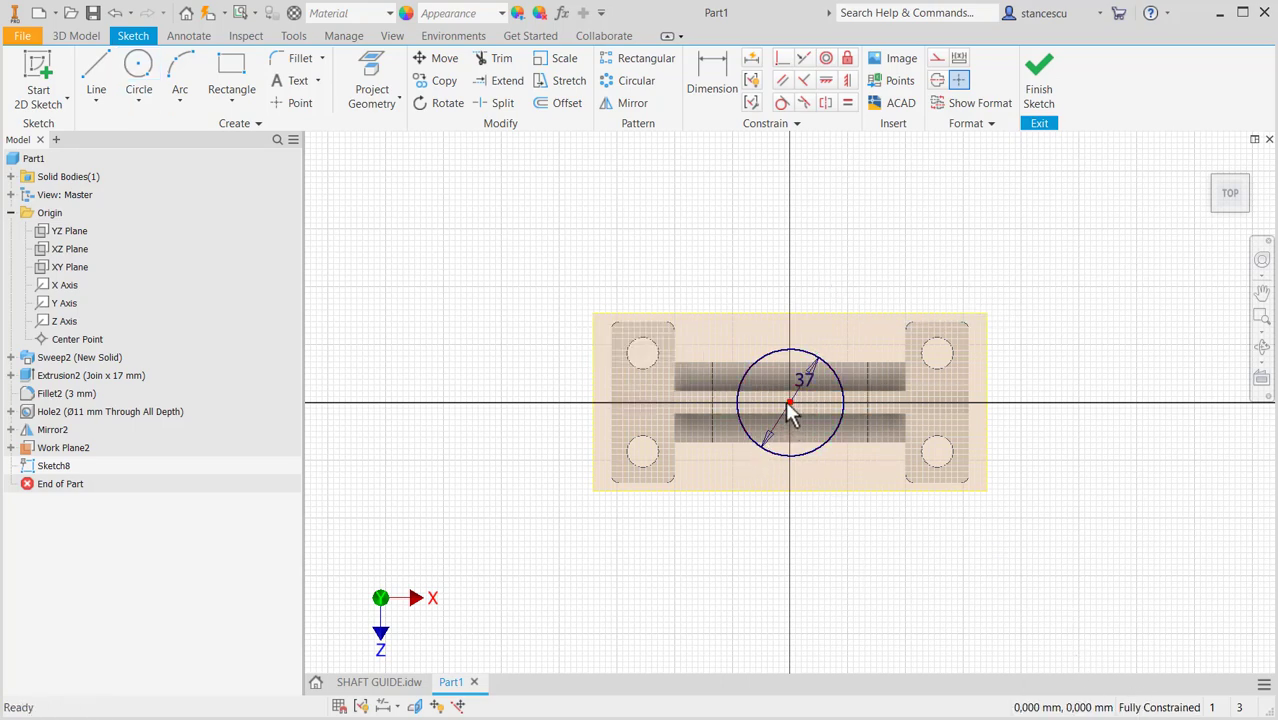
# Finish the sketch and extrude the Ø37 circle 40 mm downward into the arch top.
pyautogui.click(1037, 92)
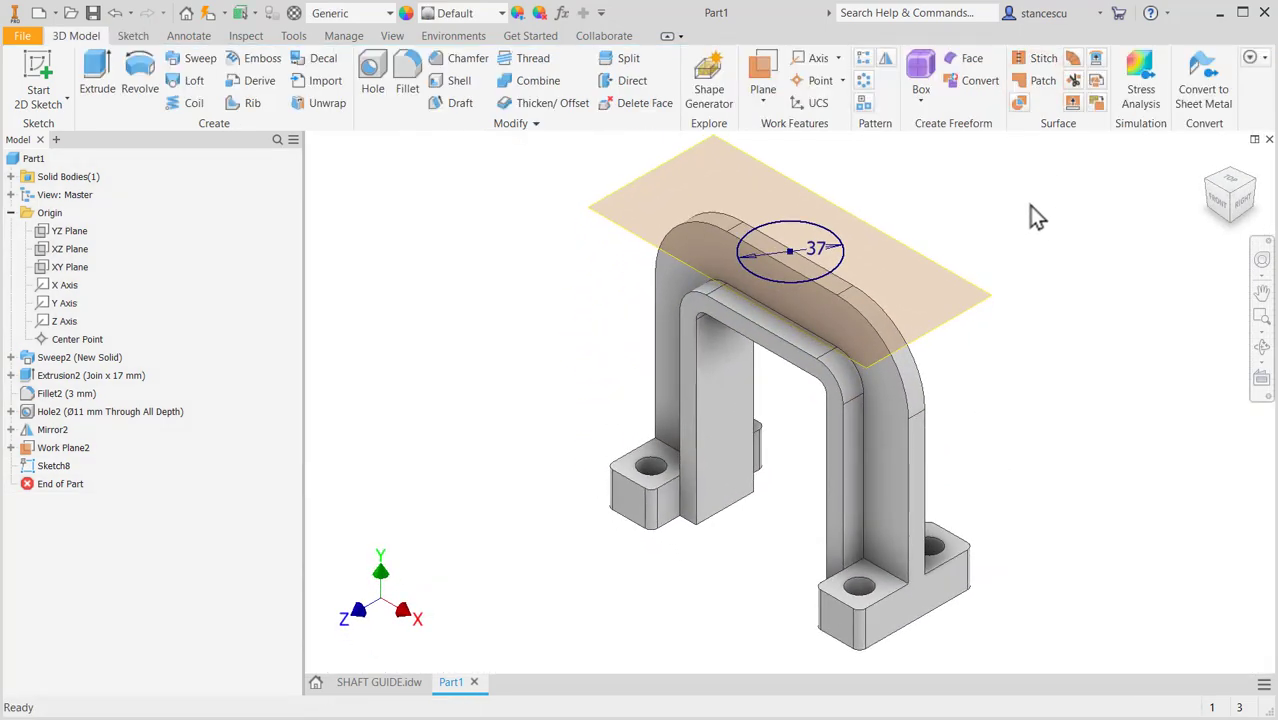
pyautogui.click(96, 72)
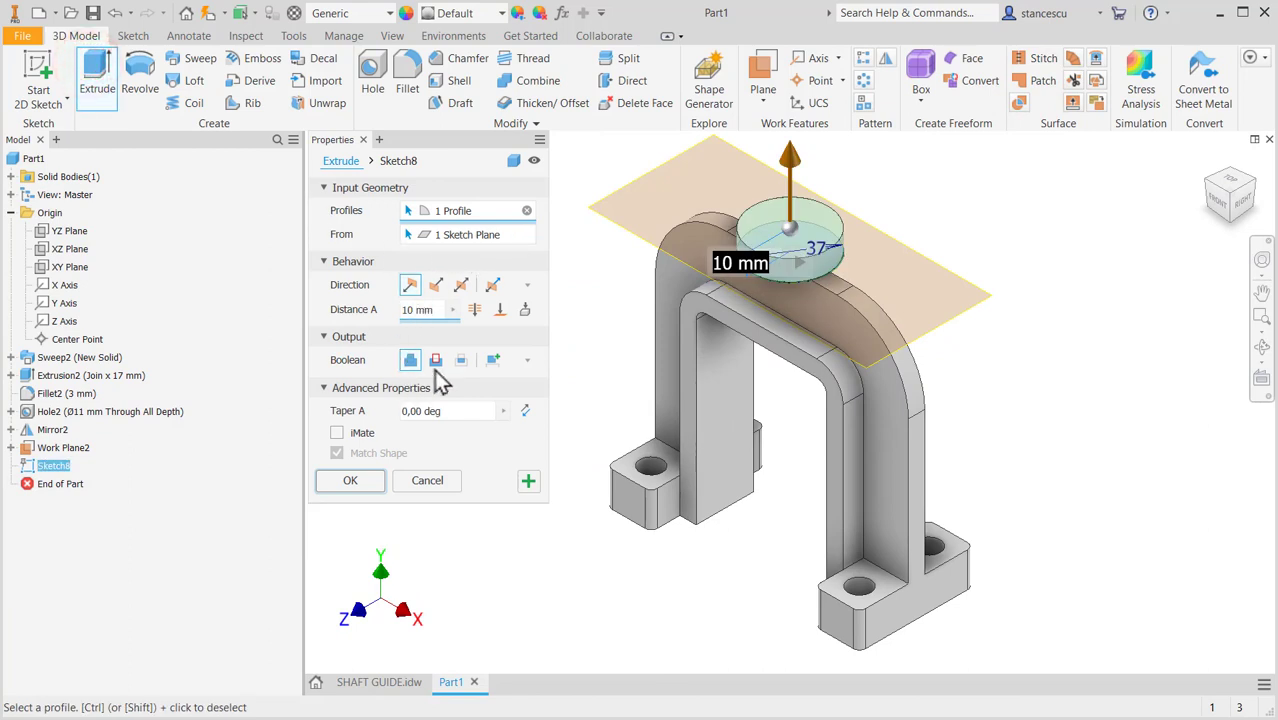
pyautogui.click(437, 286)
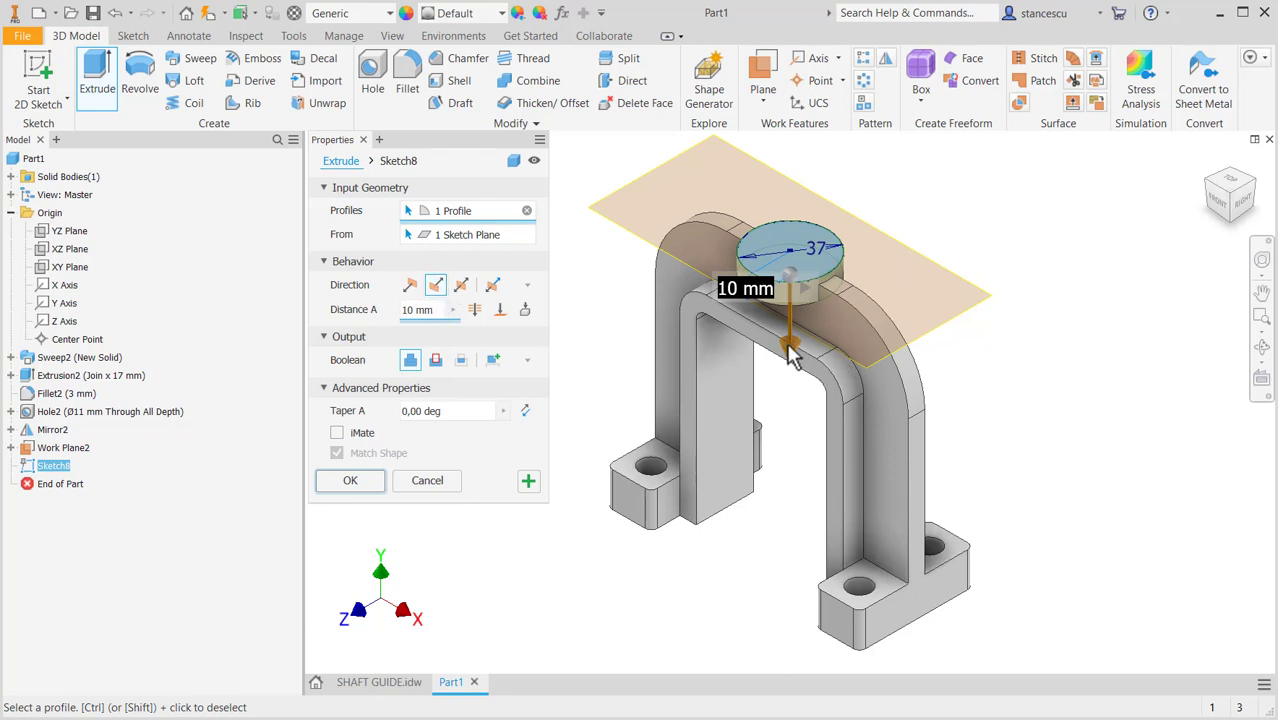
pyautogui.moveTo(790, 358); pyautogui.dragTo(776, 434)
pyautogui.write('40')
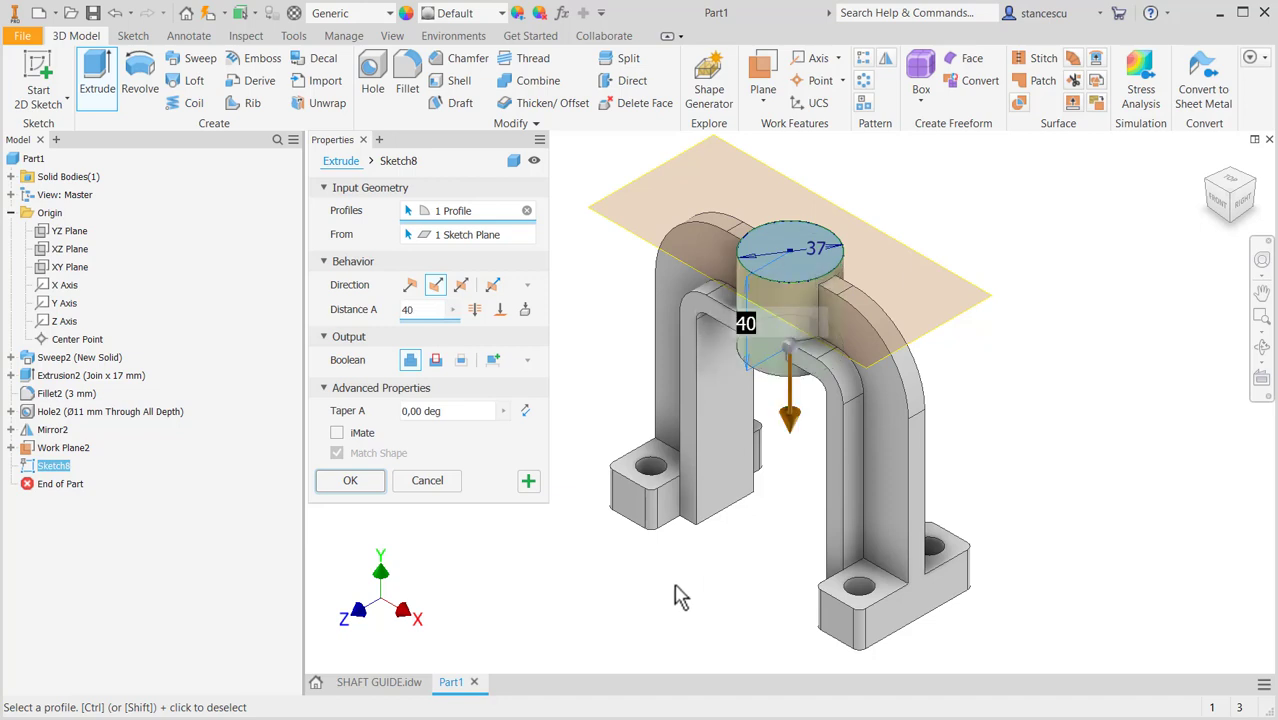
pyautogui.click(367, 489)
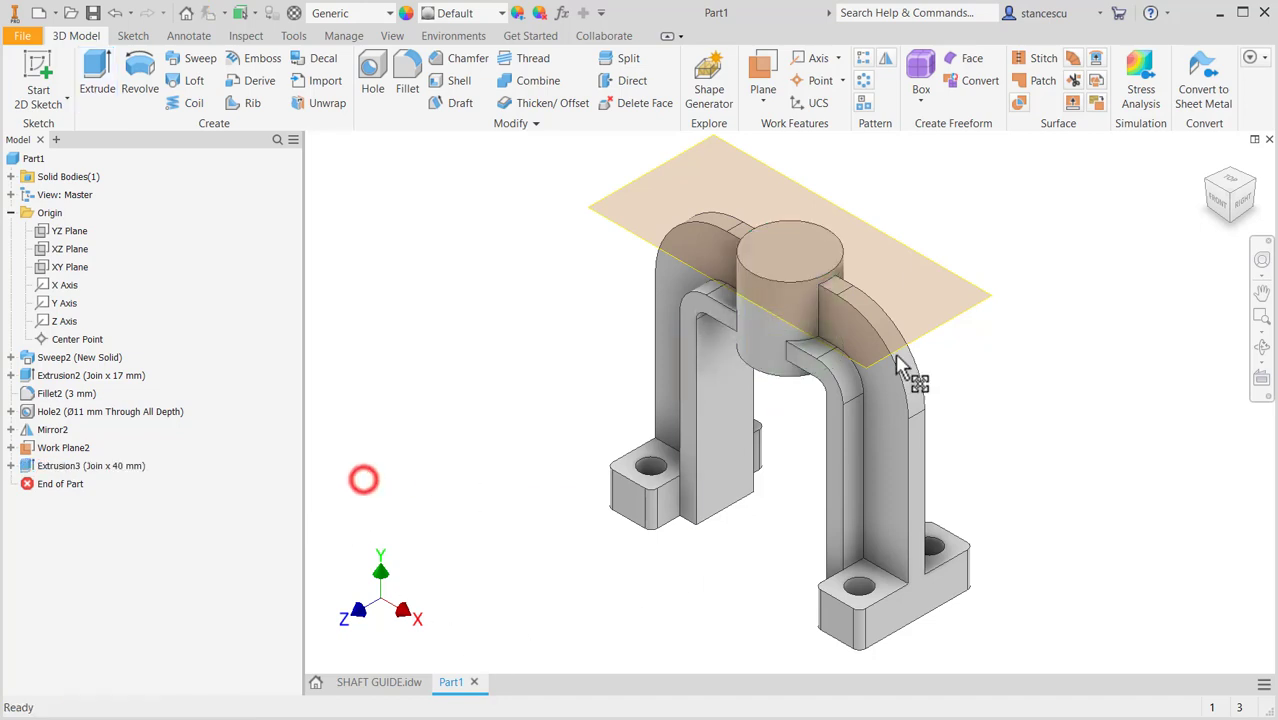
# Hide Work Plane2 and check the shaft guide drawing's dimensions before returning to the part.
pyautogui.rightClick(964, 306)
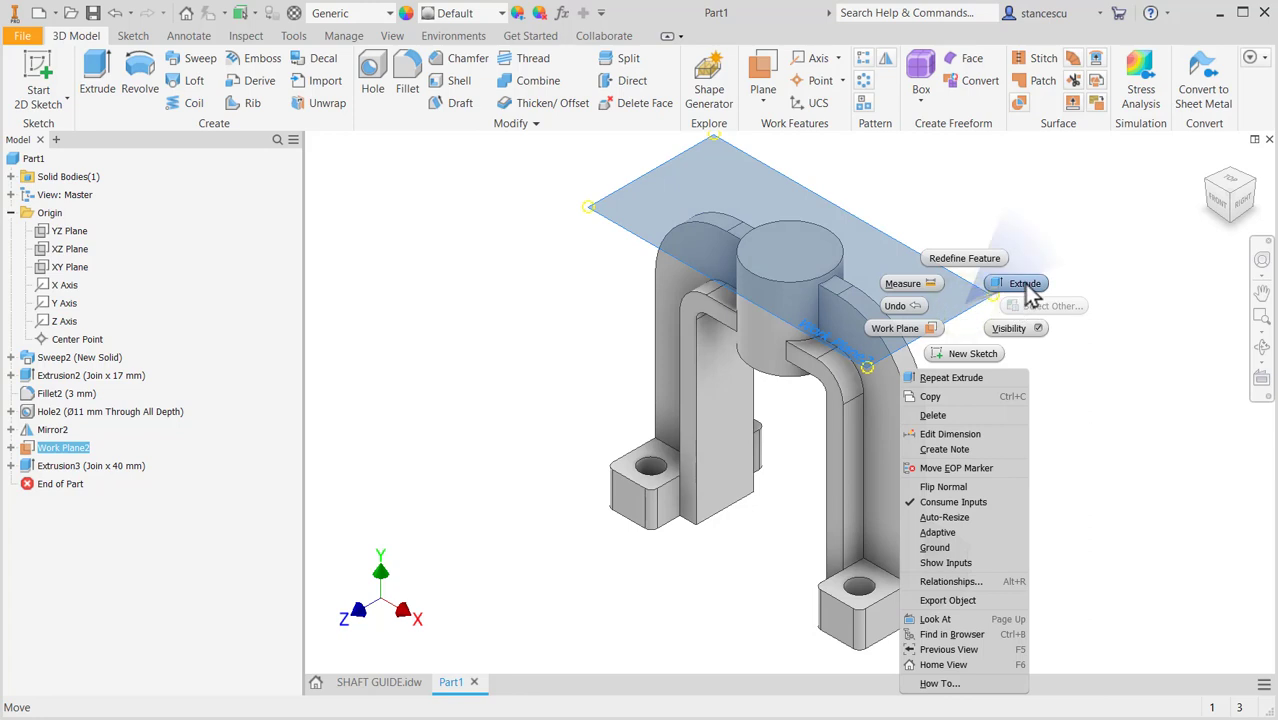
pyautogui.click(1010, 326)
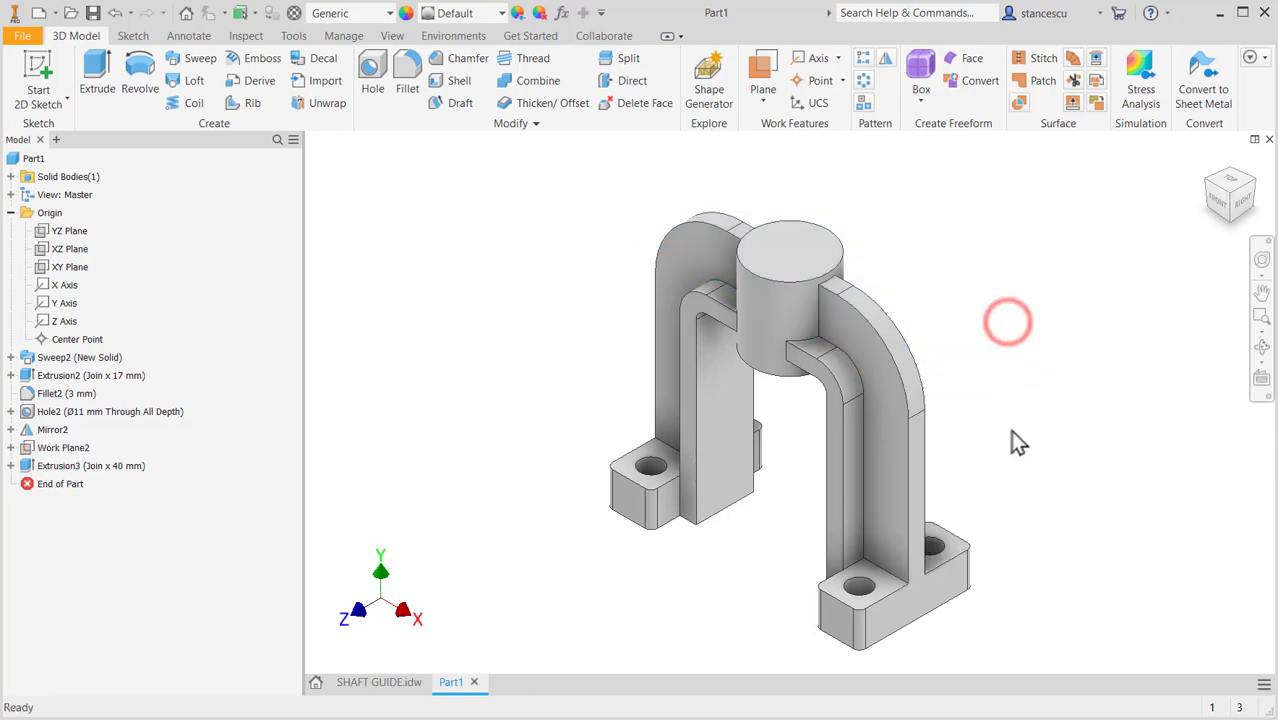
pyautogui.click(372, 684)
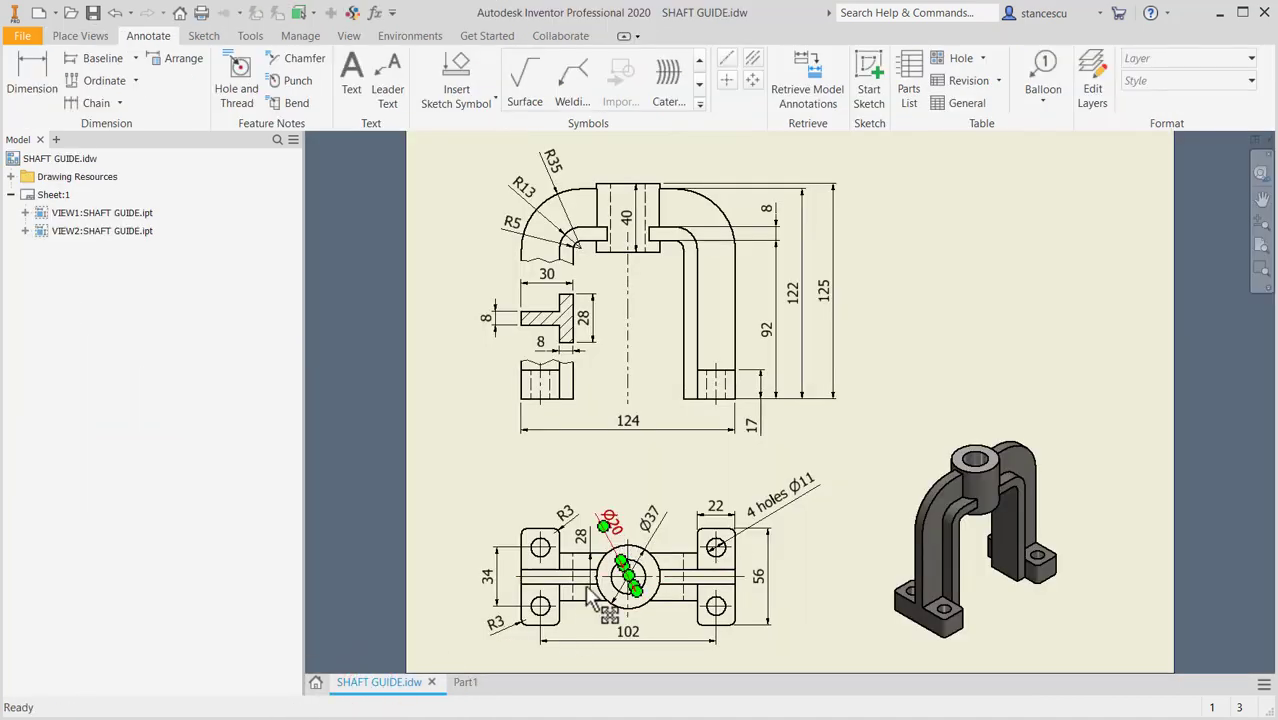
pyautogui.click(463, 682)
# Add a centre point on the cylinder's top face and bore a Ø20 mm Through All hole there.
pyautogui.click(790, 255)
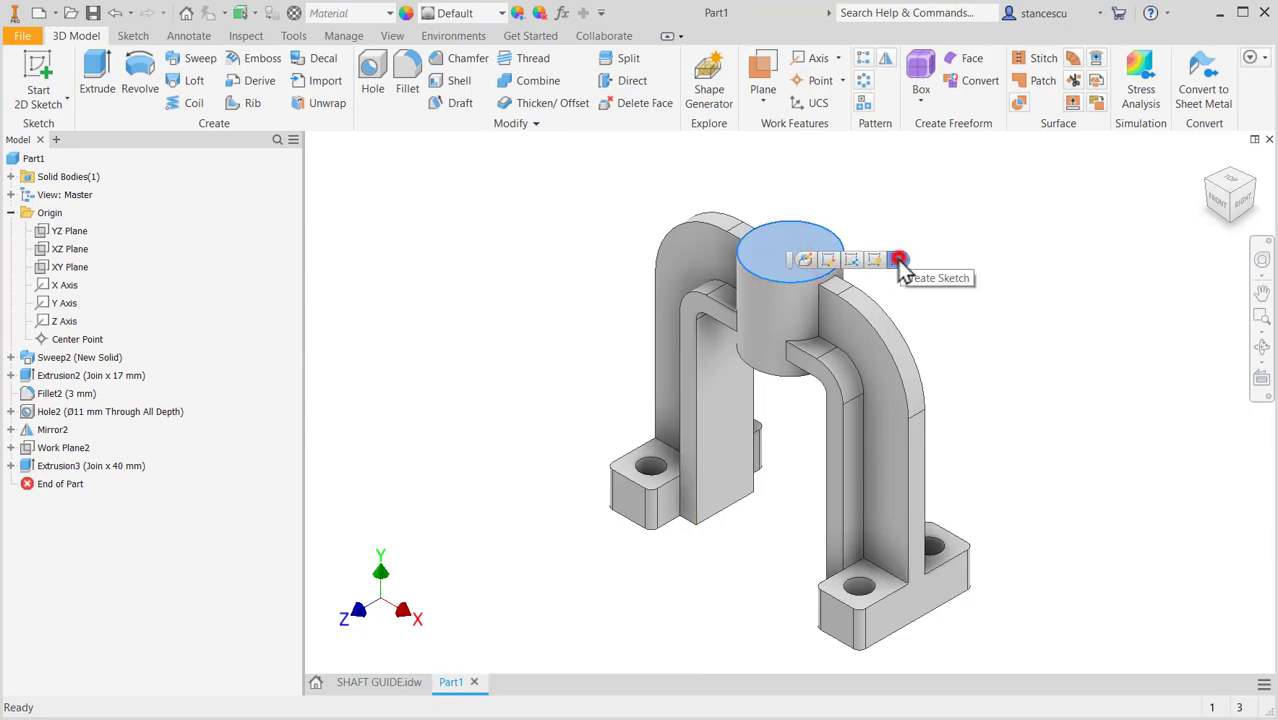
pyautogui.click(899, 263)
pyautogui.click(1040, 88)
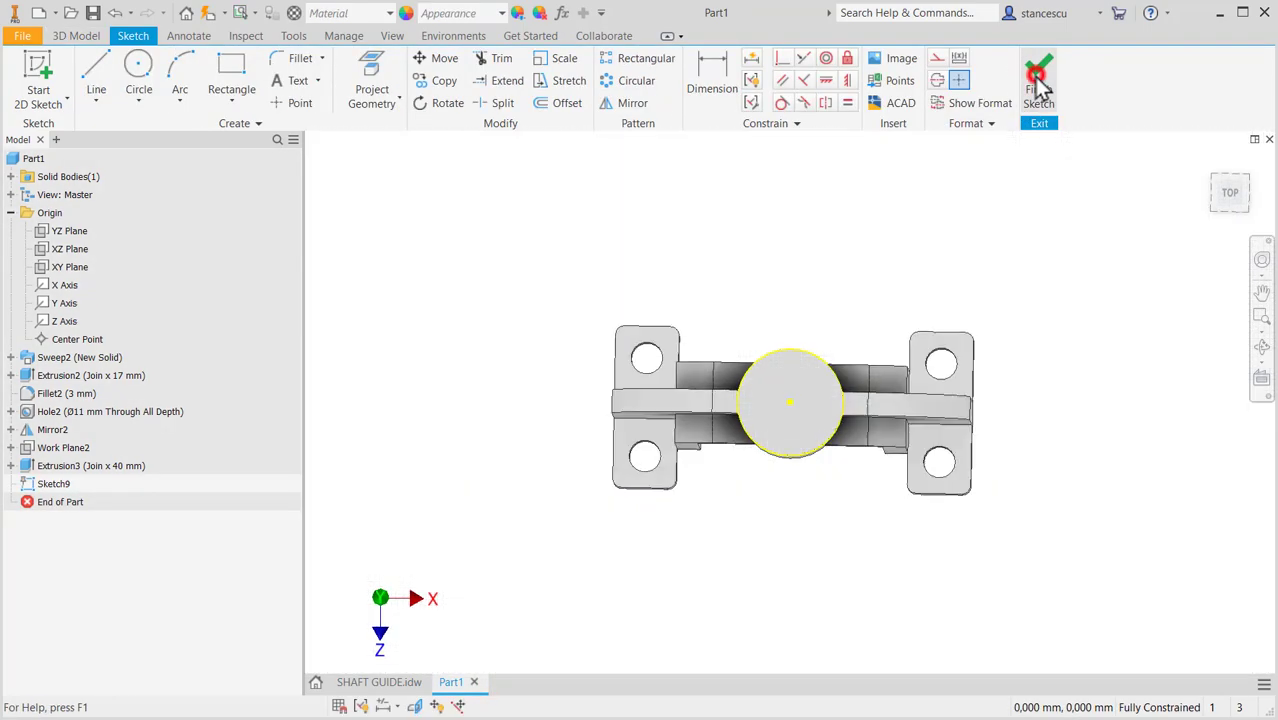
pyautogui.click(371, 70)
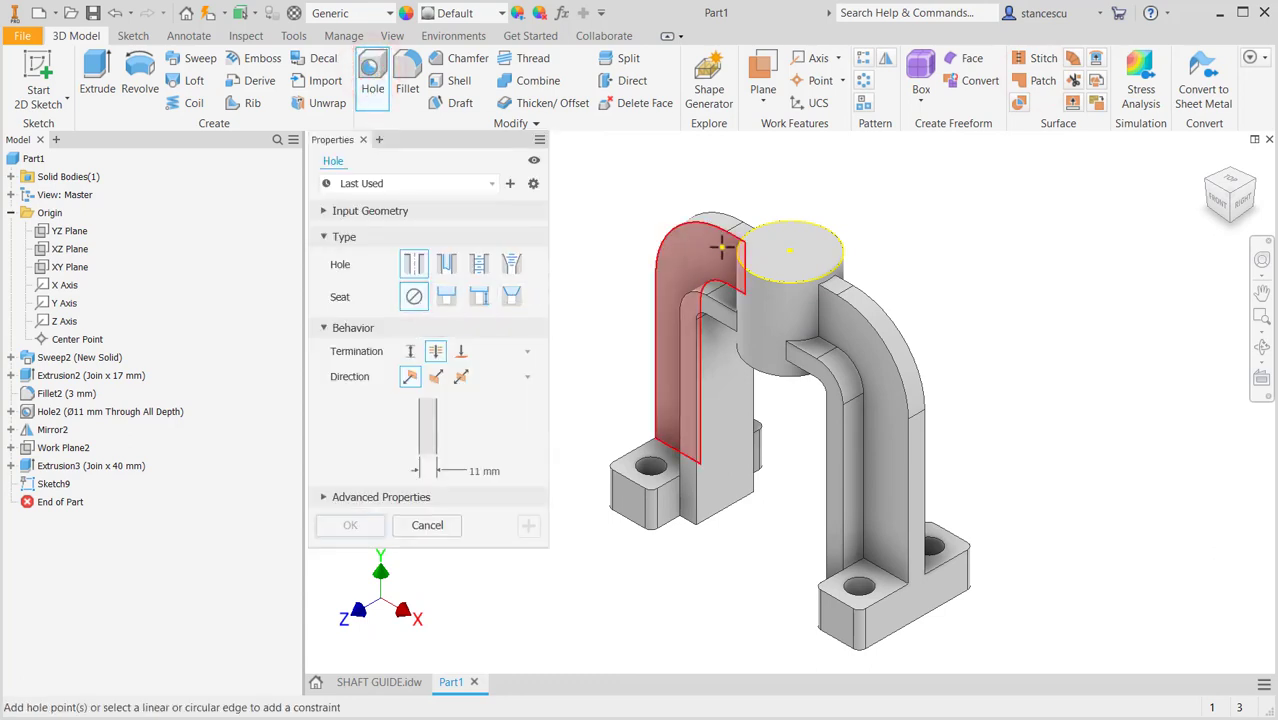
pyautogui.click(790, 256)
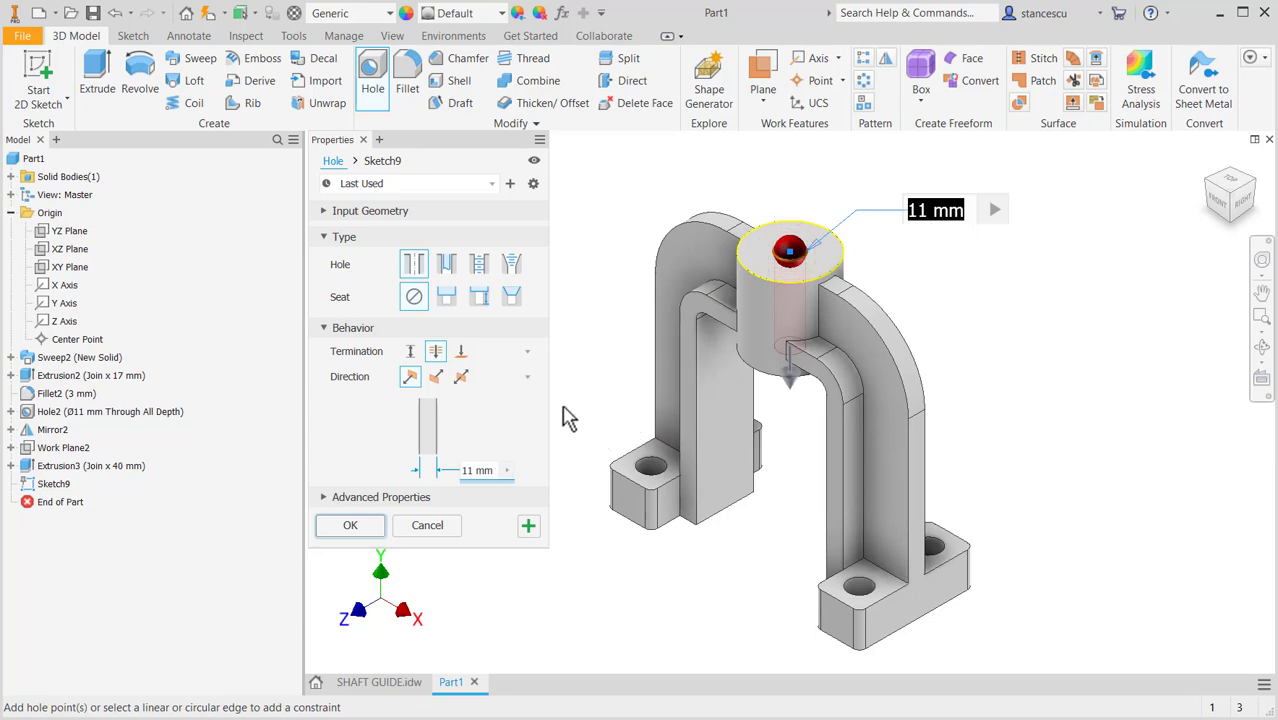
pyautogui.write('20')
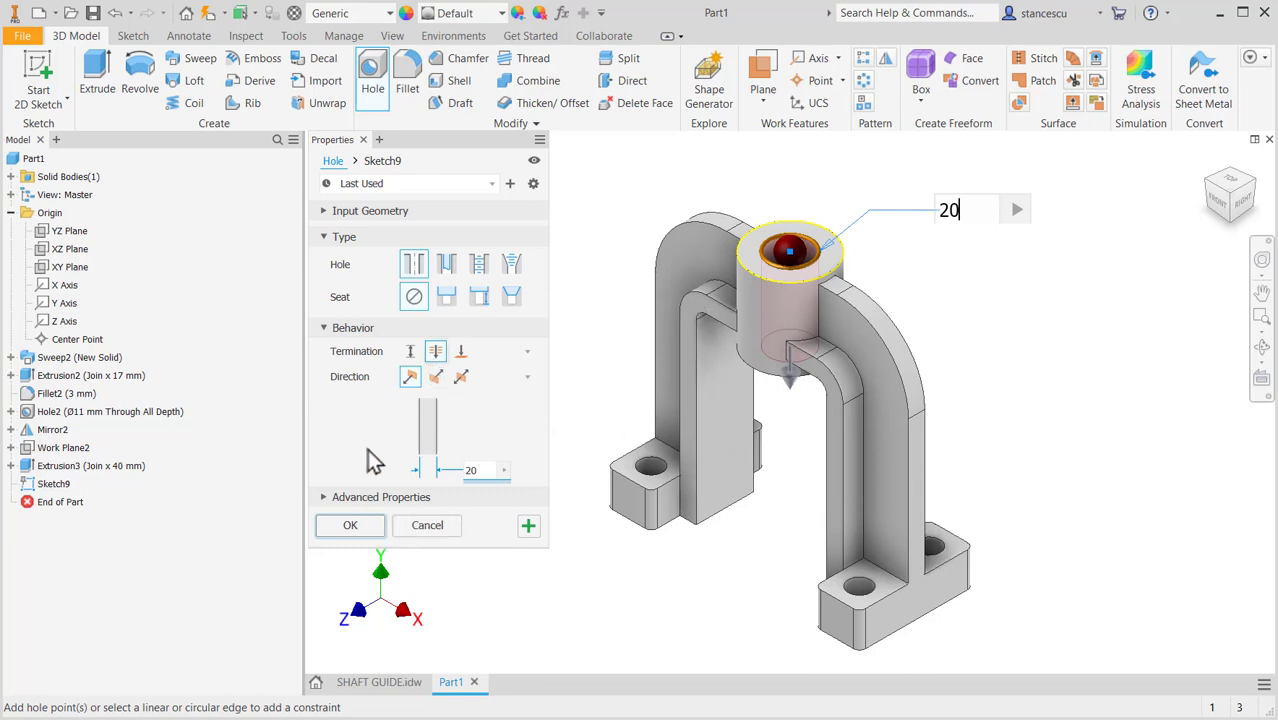
pyautogui.click(350, 527)
pyautogui.click(372, 13)
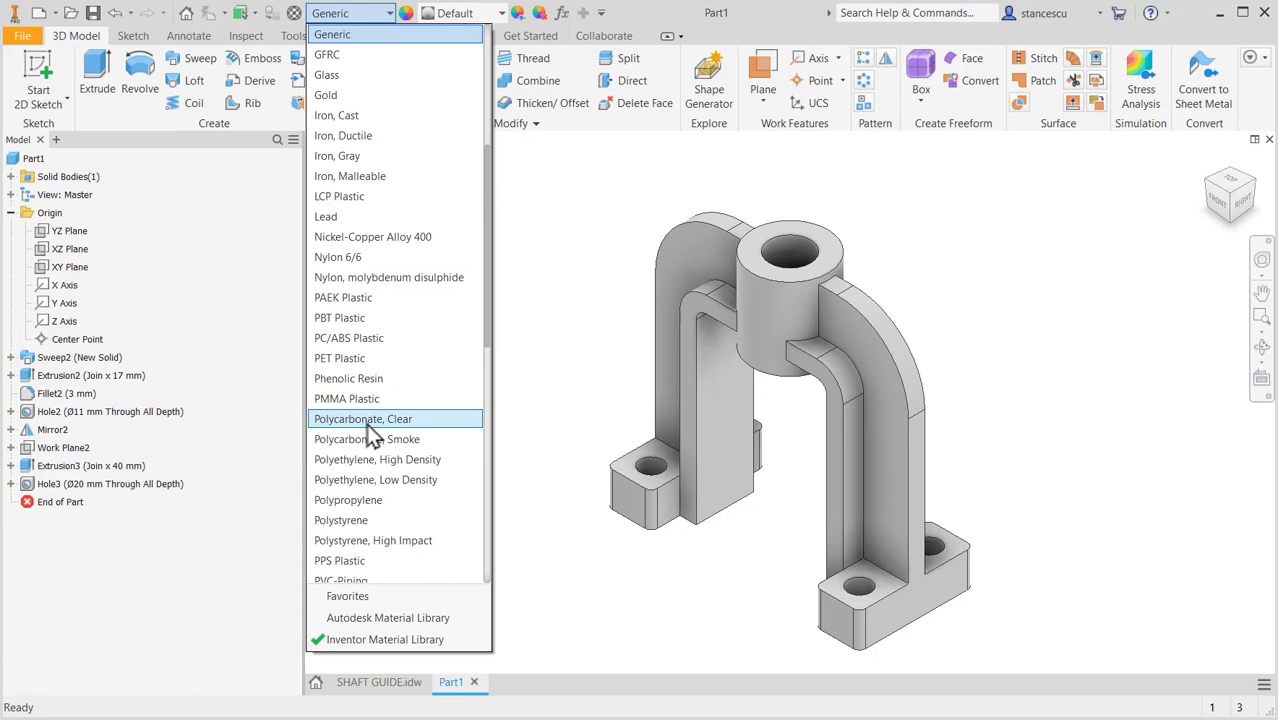
# Assign the part the Steel, Cast material and the Steel - Cast appearance.
pyautogui.scroll(-7, 372, 432)
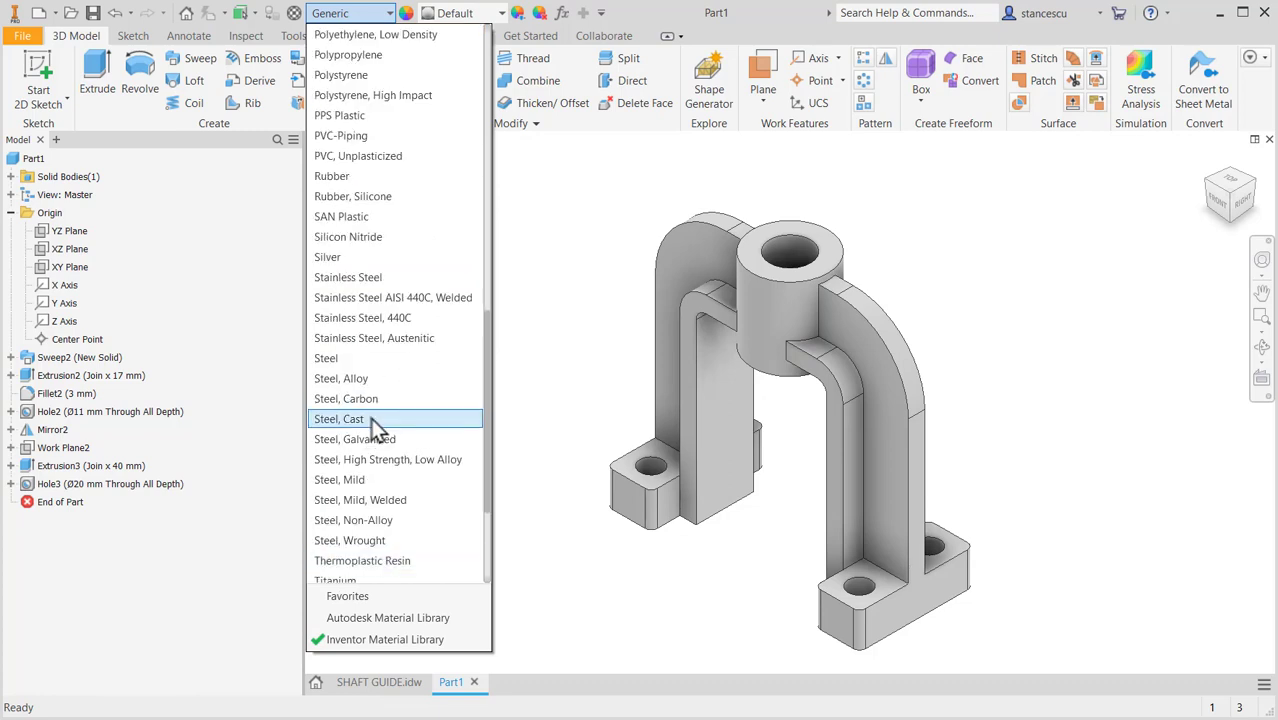
pyautogui.click(371, 418)
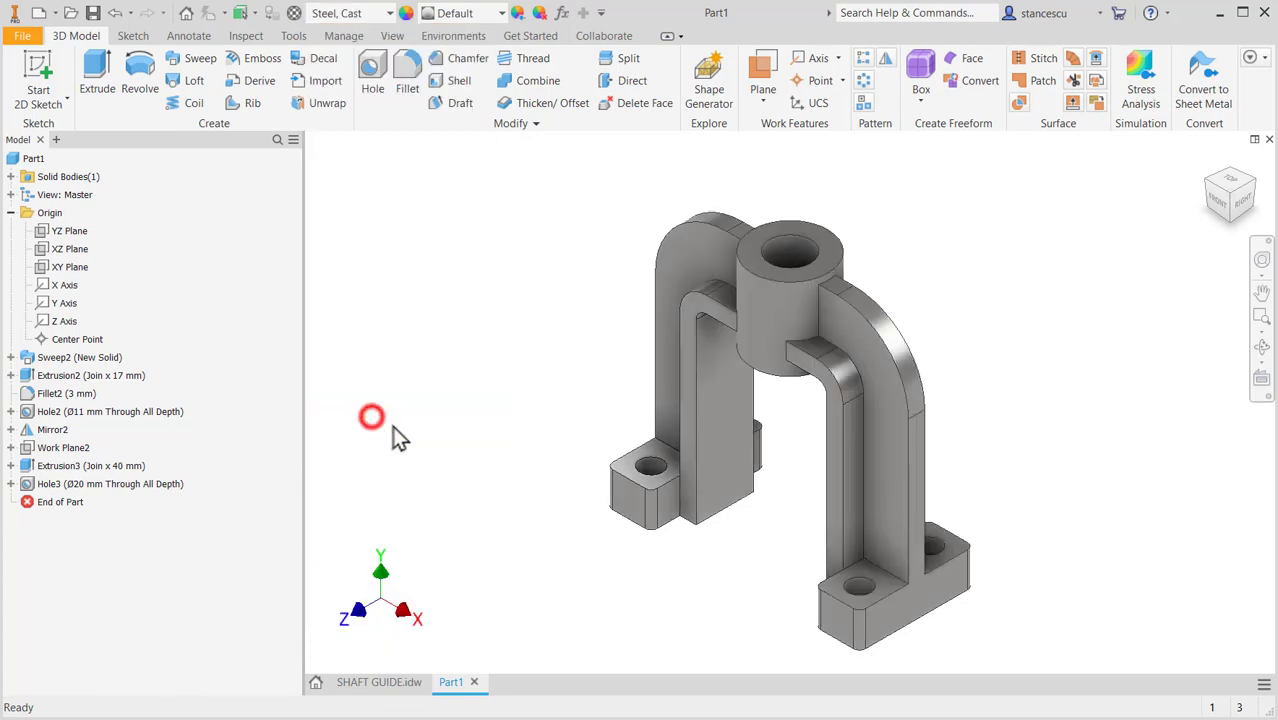
pyautogui.click(479, 13)
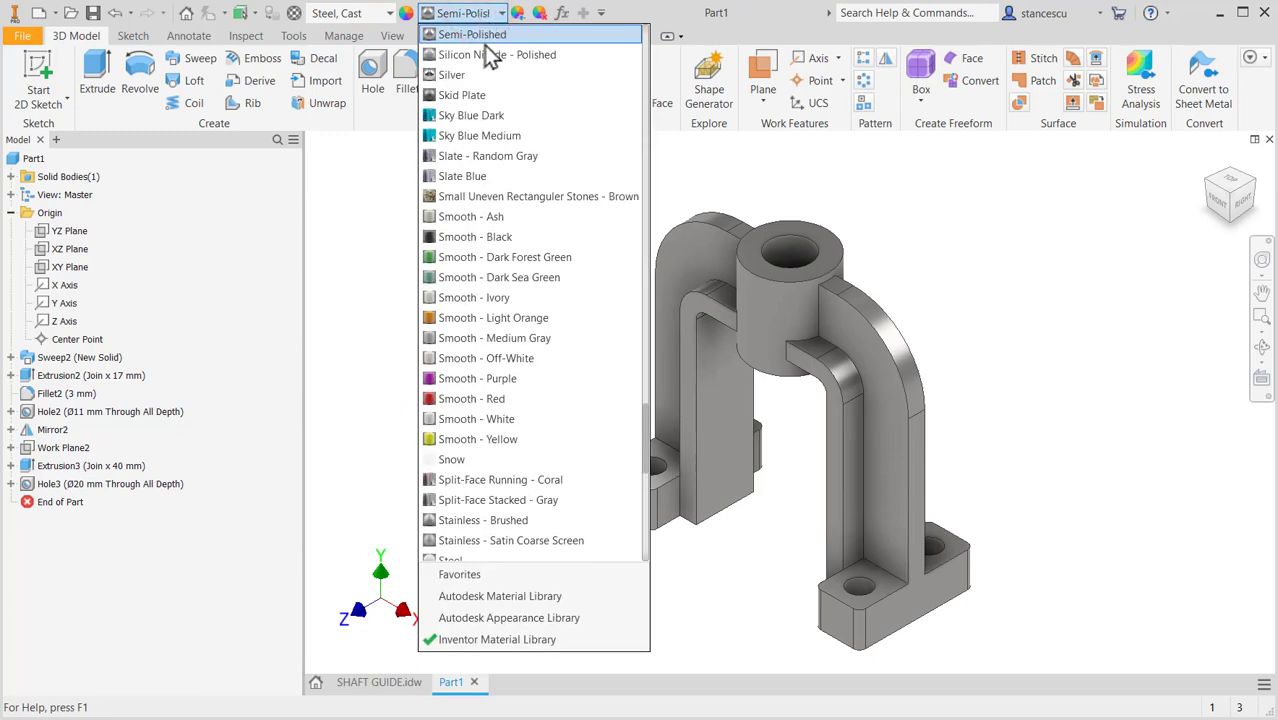
pyautogui.scroll(-1, 470, 415)
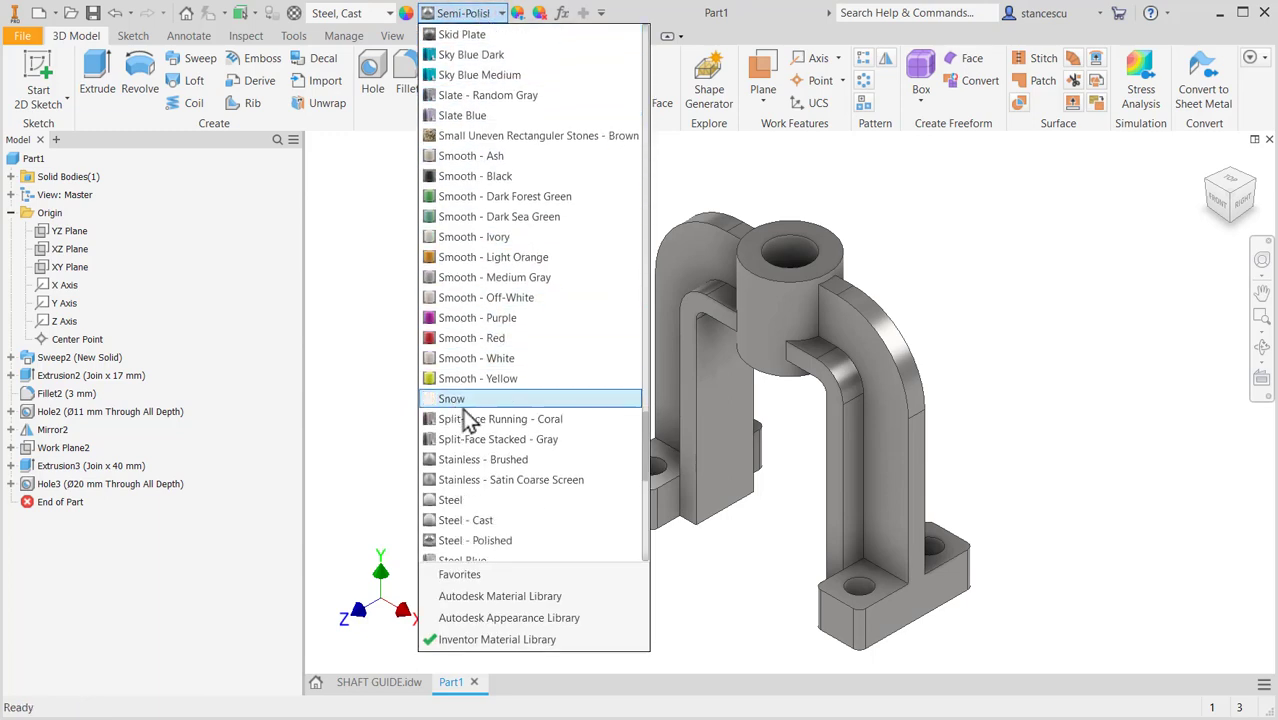
pyautogui.click(468, 522)
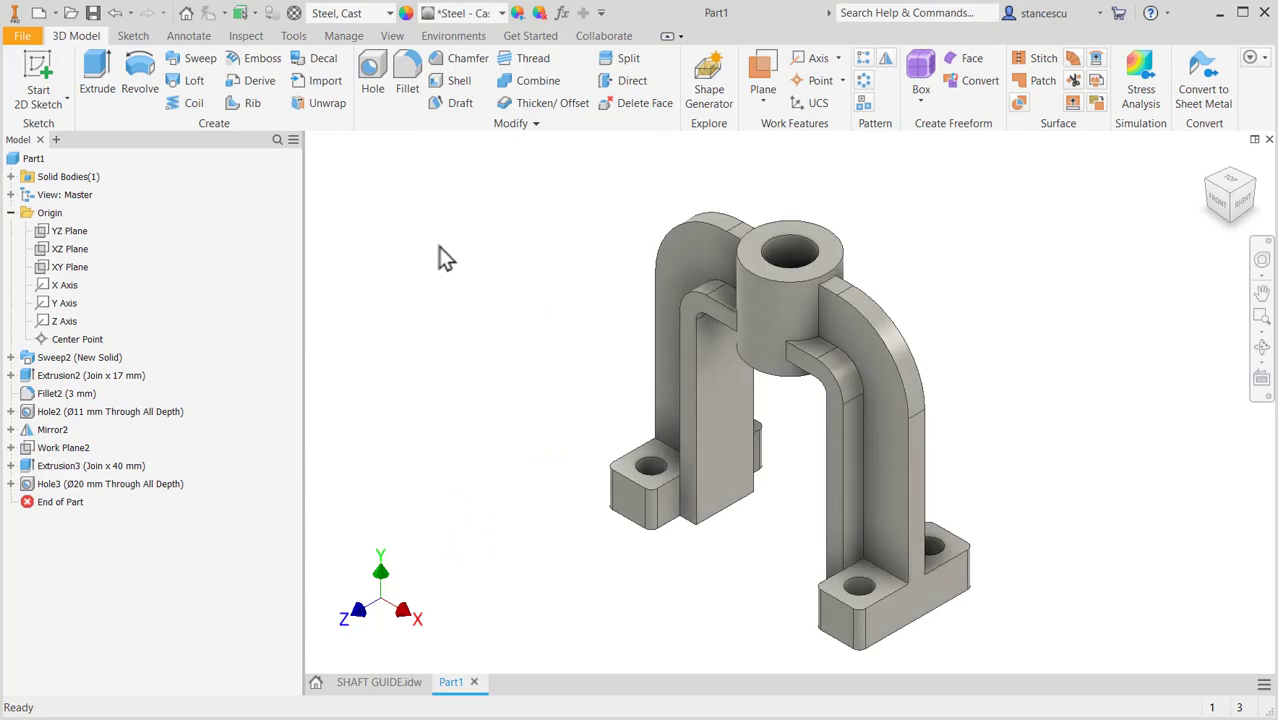
# Give the bore, boss top ring, foot top faces and foot holes a Steel - Polished appearance.
pyautogui.click(800, 258)
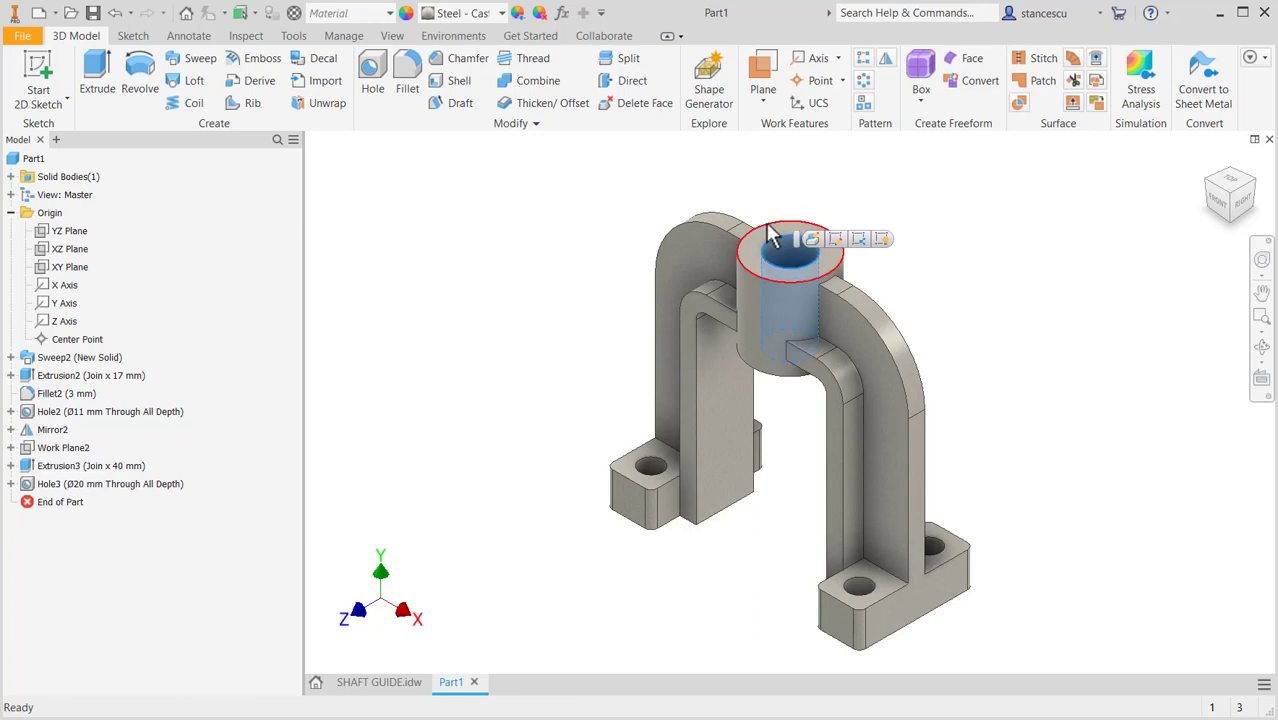
pyautogui.keyDown('ctrl'); pyautogui.click(760, 247); pyautogui.keyUp('ctrl')
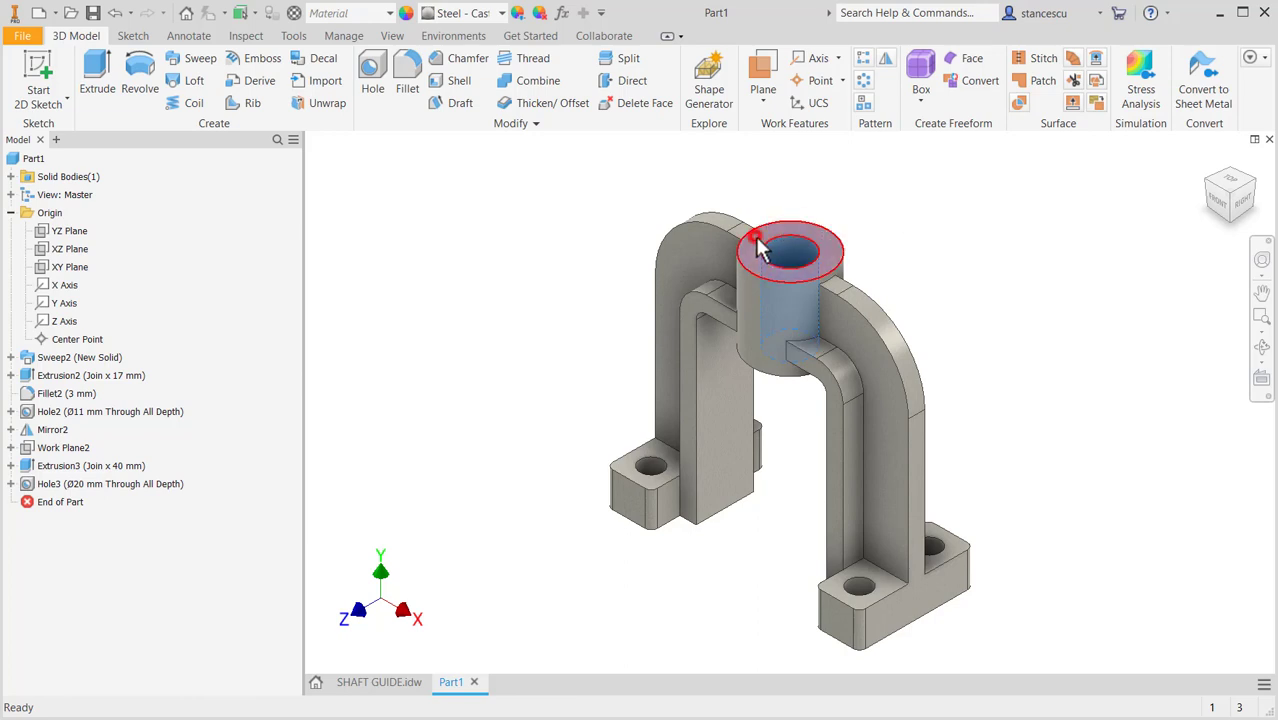
pyautogui.keyDown('shift'); pyautogui.moveTo(604, 557); pyautogui.dragTo(648, 525, button='middle'); pyautogui.keyUp('shift')
pyautogui.keyDown('ctrl'); pyautogui.click(676, 578); pyautogui.keyUp('ctrl')
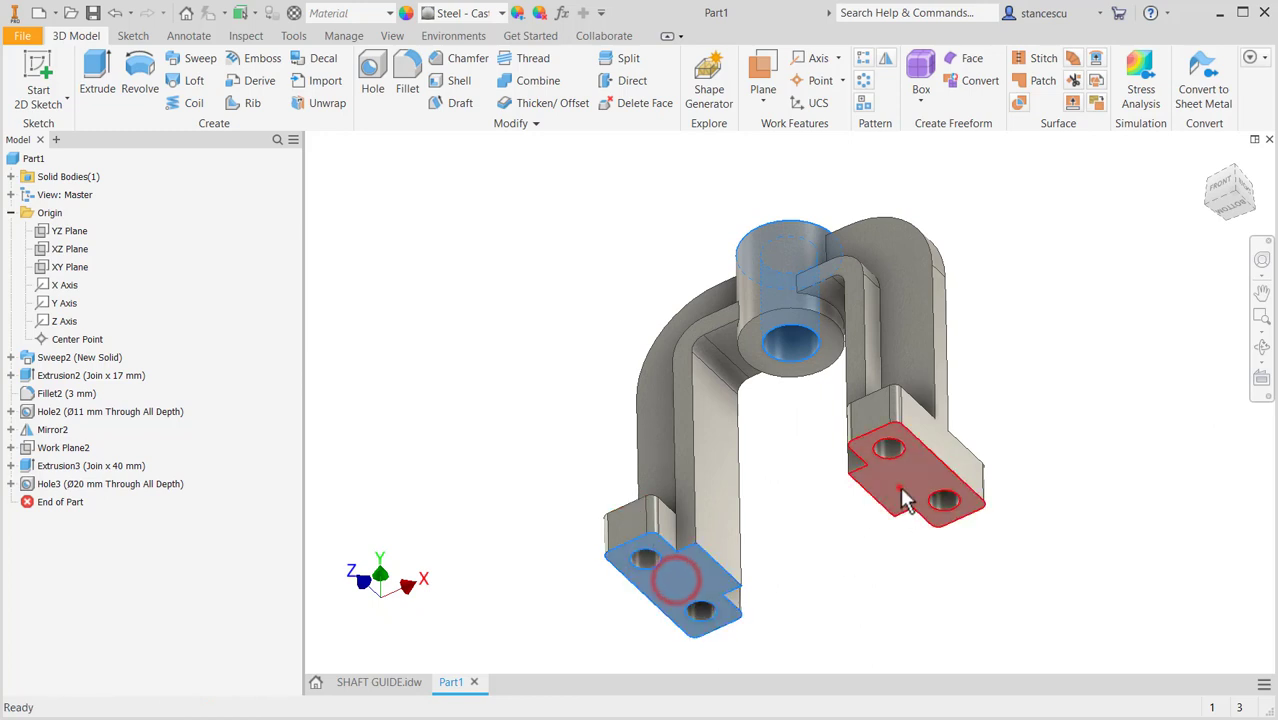
pyautogui.keyDown('ctrl'); pyautogui.click(901, 485); pyautogui.keyUp('ctrl')
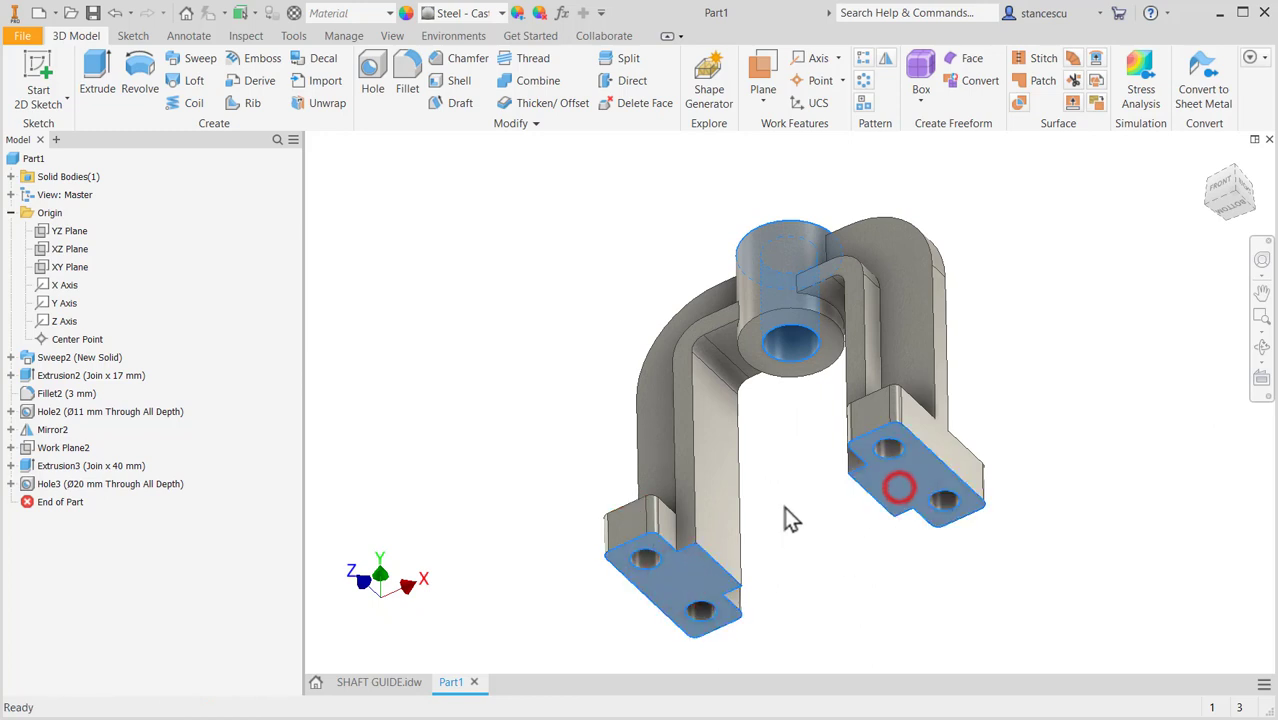
pyautogui.keyDown('ctrl'); pyautogui.click(645, 555); pyautogui.keyUp('ctrl')
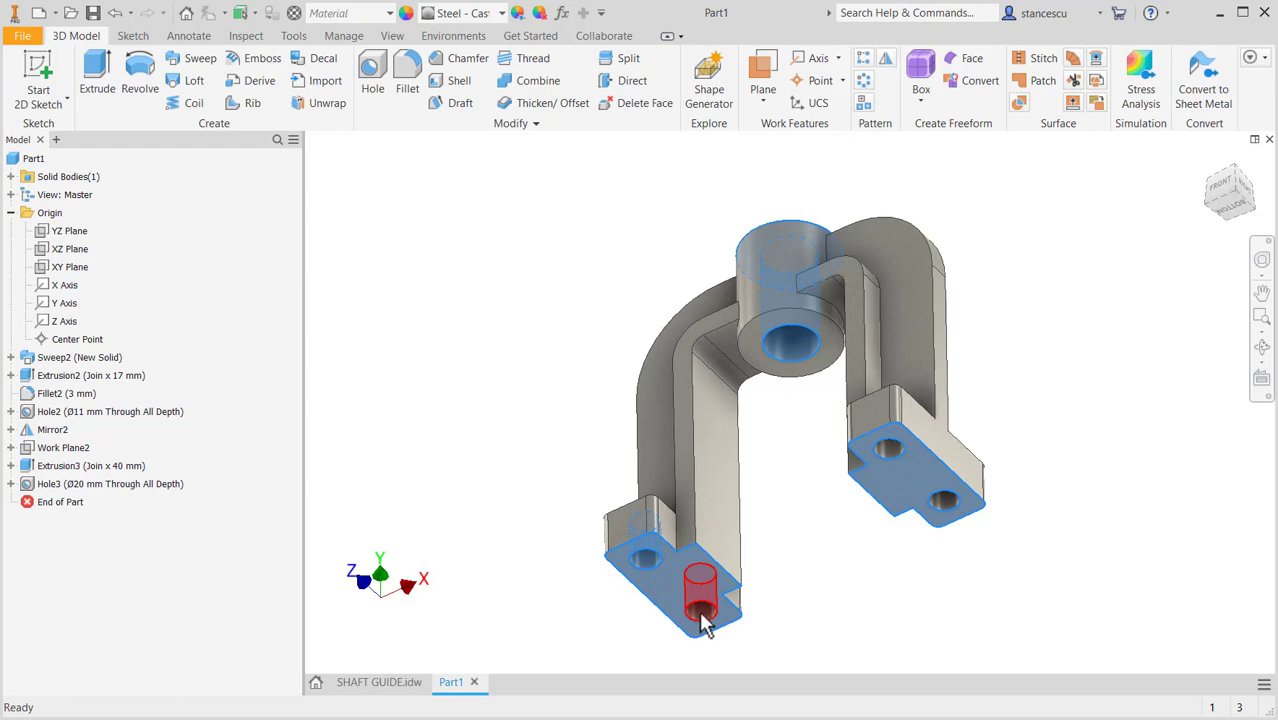
pyautogui.keyDown('ctrl'); pyautogui.click(703, 618); pyautogui.keyUp('ctrl')
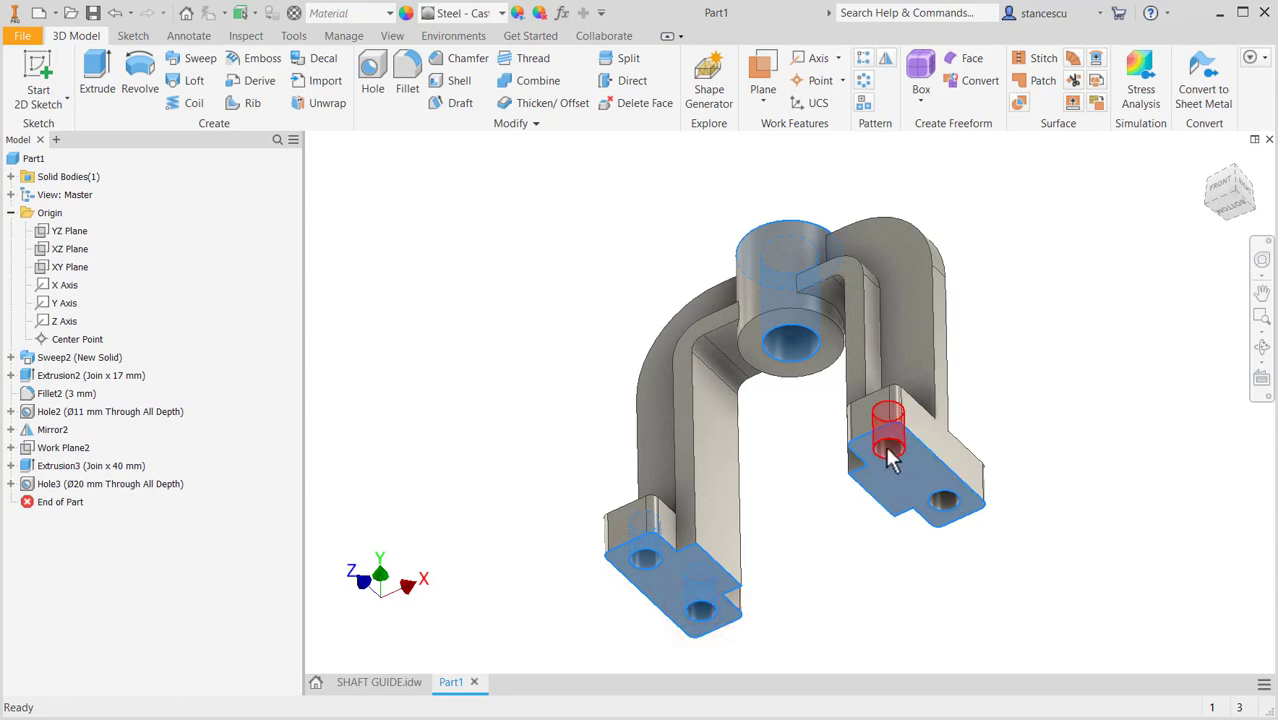
pyautogui.keyDown('ctrl'); pyautogui.click(940, 492); pyautogui.keyUp('ctrl')
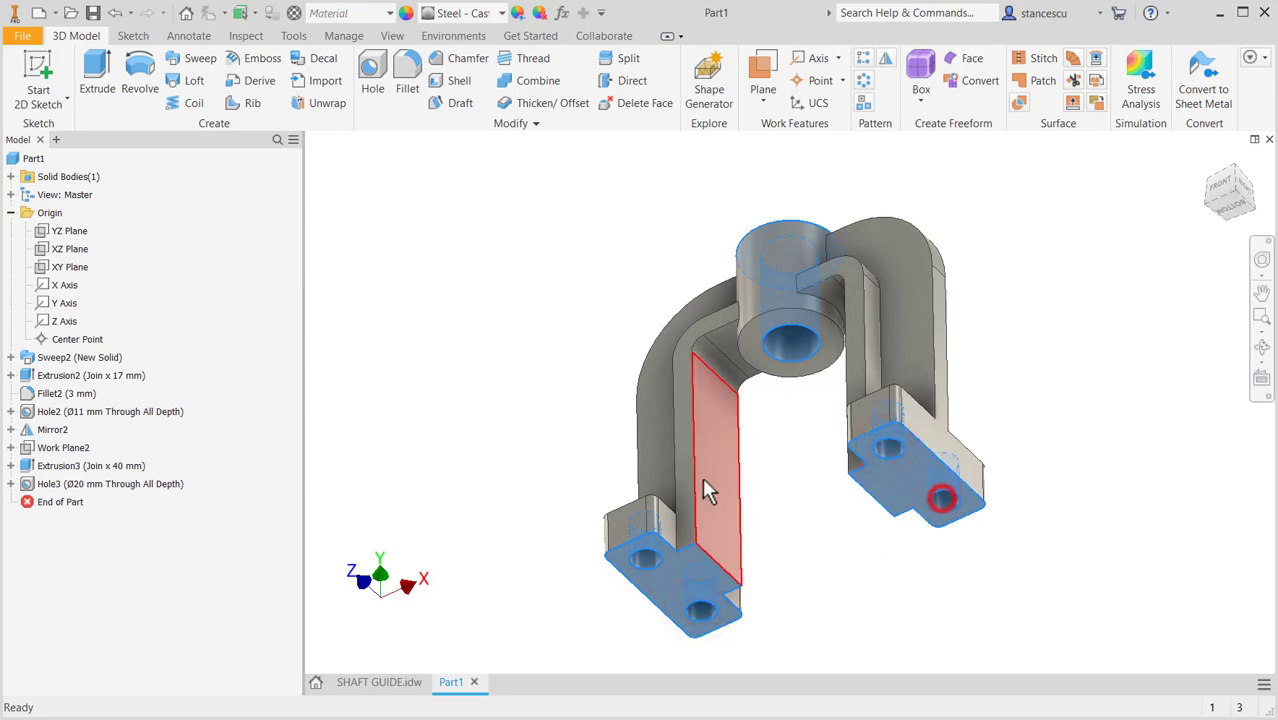
pyautogui.click(489, 15)
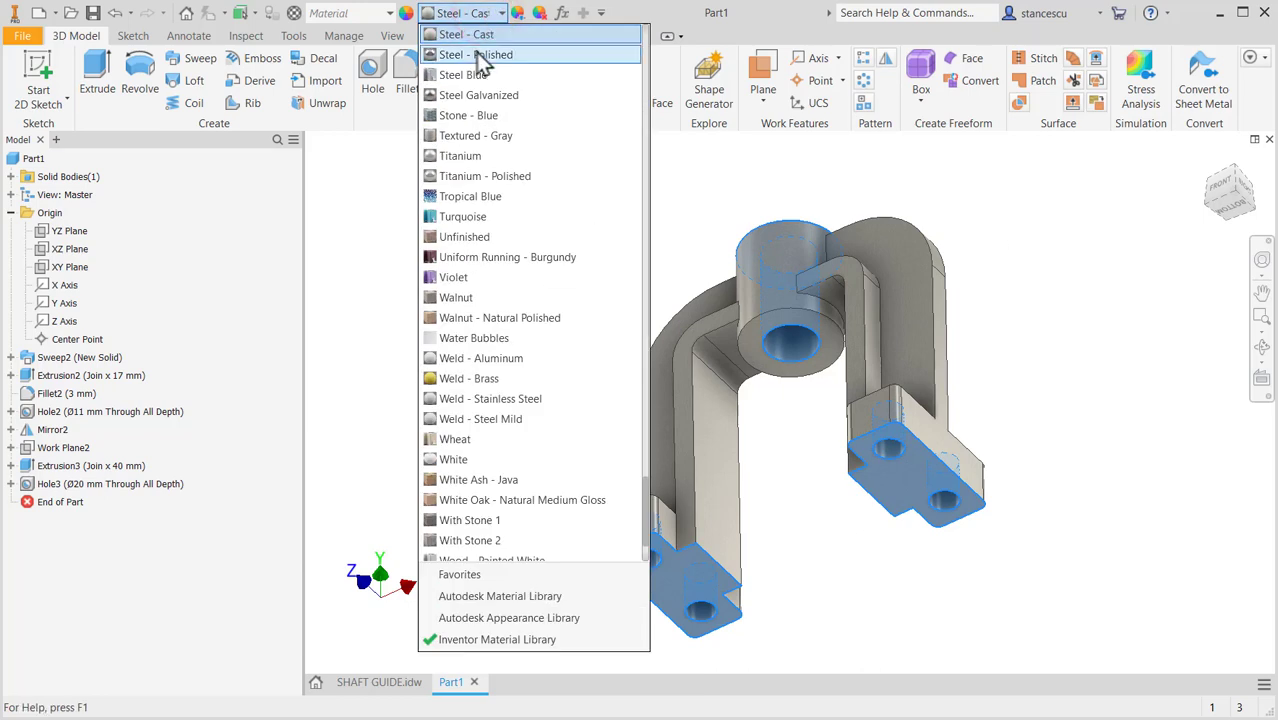
pyautogui.click(477, 50)
pyautogui.click(519, 289)
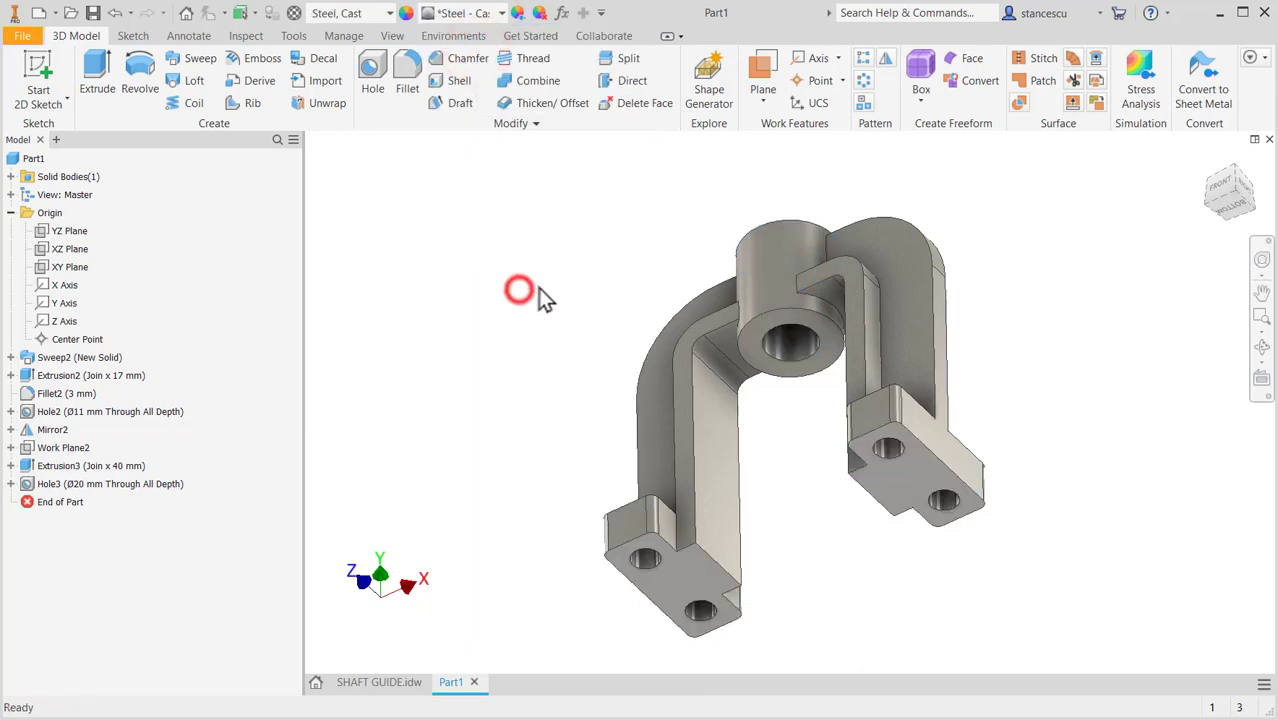
pyautogui.click(1206, 168)
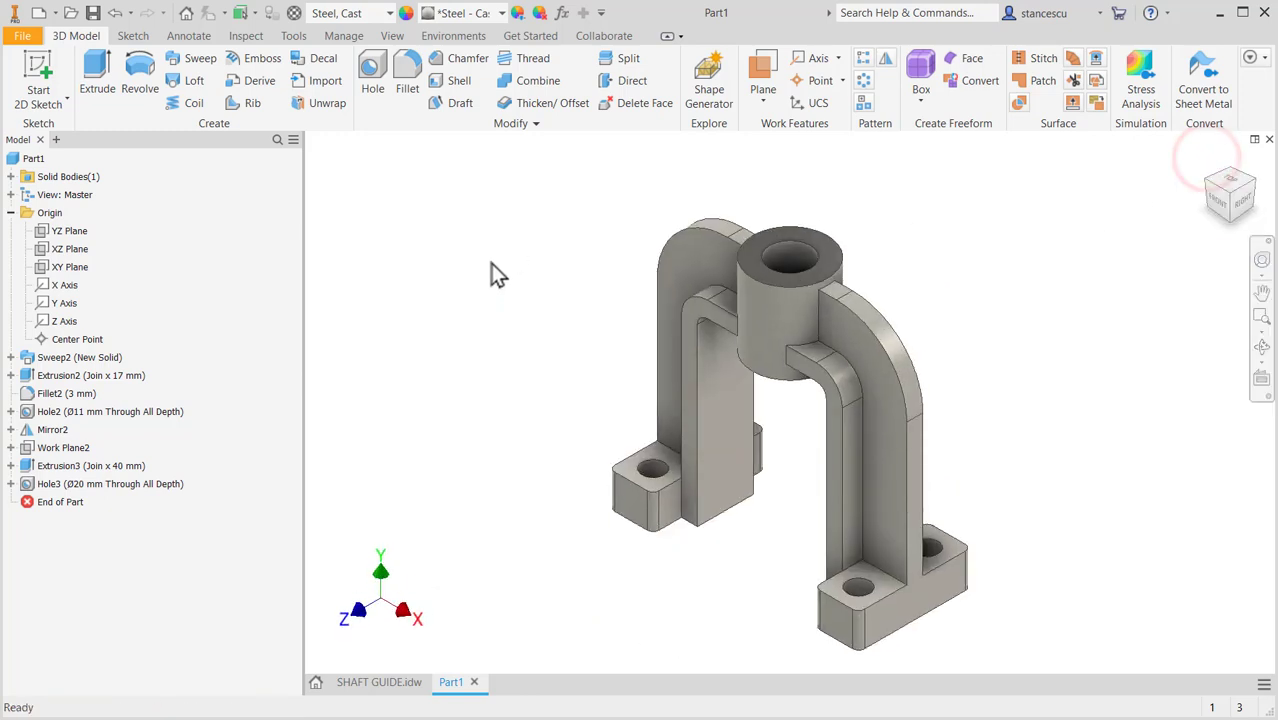
pyautogui.rightClick(26, 160)
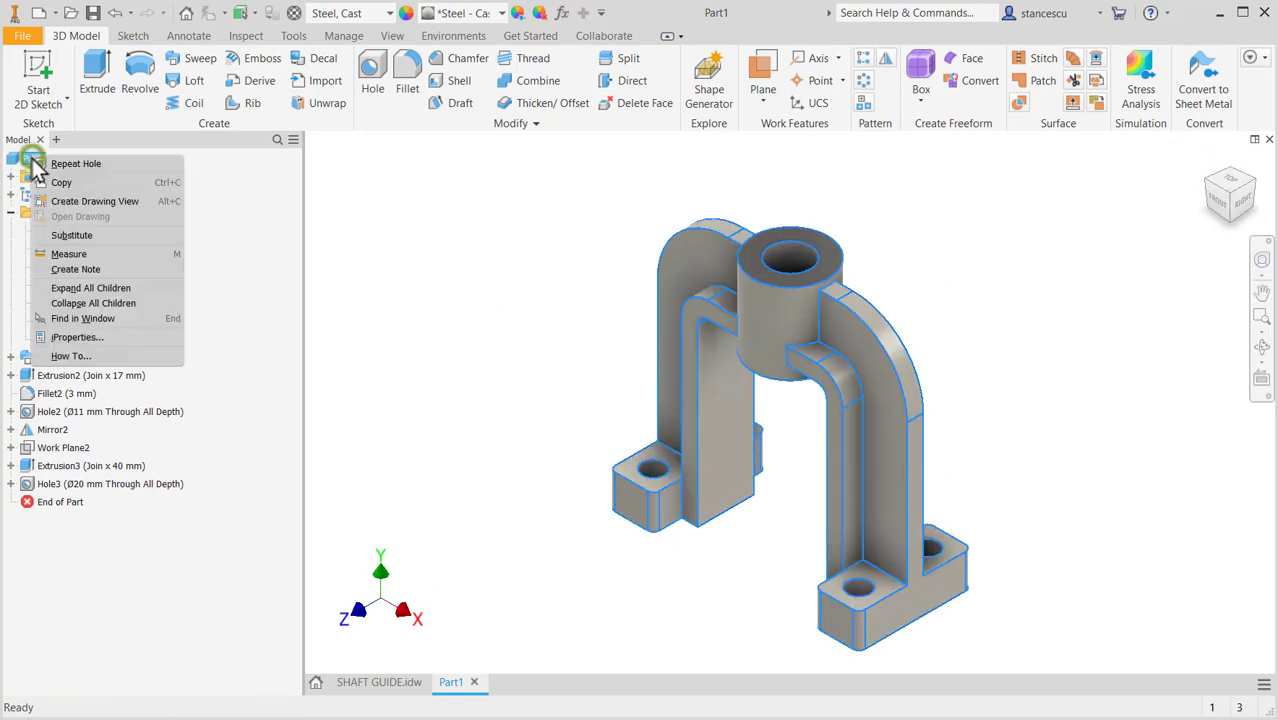
pyautogui.click(80, 337)
pyautogui.click(690, 115)
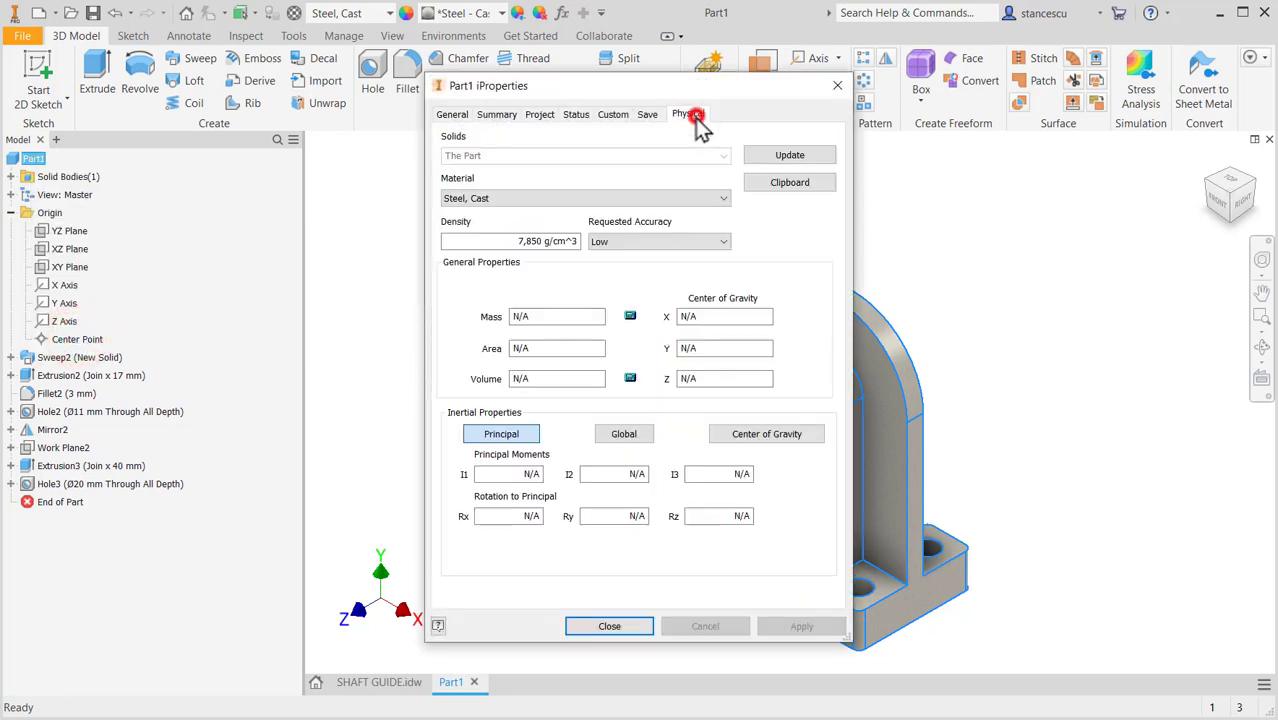
pyautogui.click(786, 158)
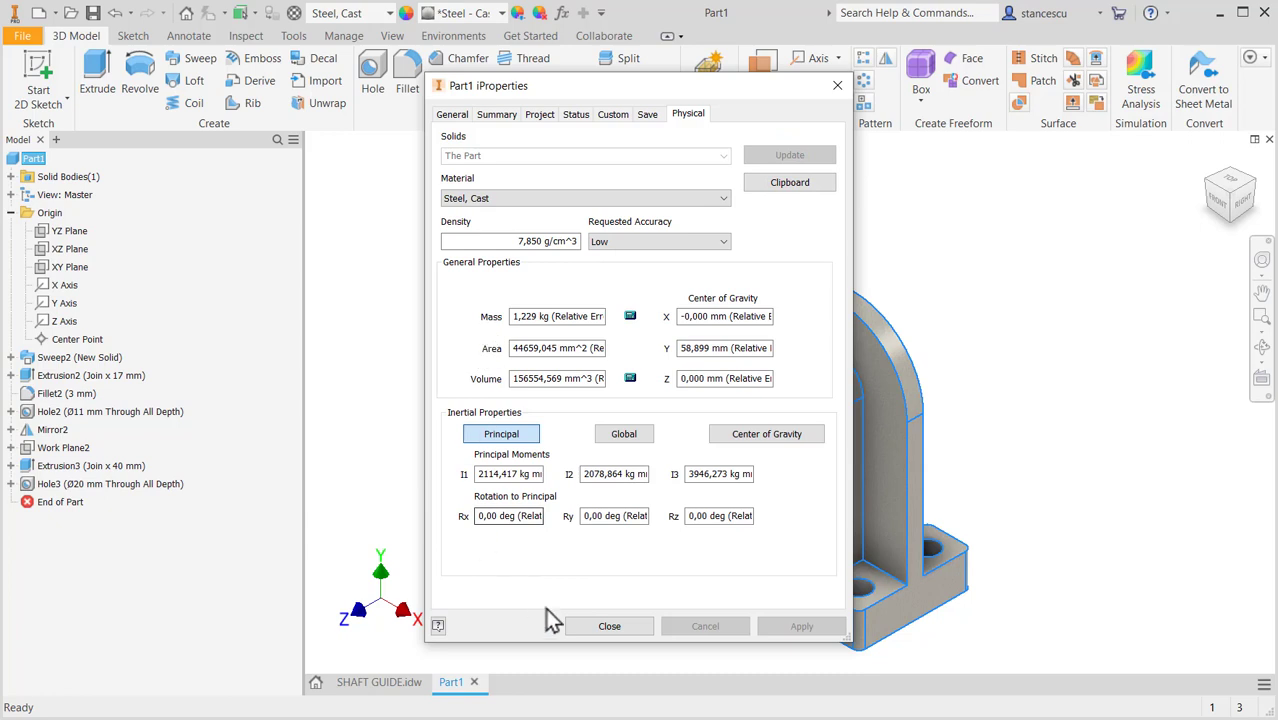
pyautogui.click(607, 627)
pyautogui.click(1039, 318)
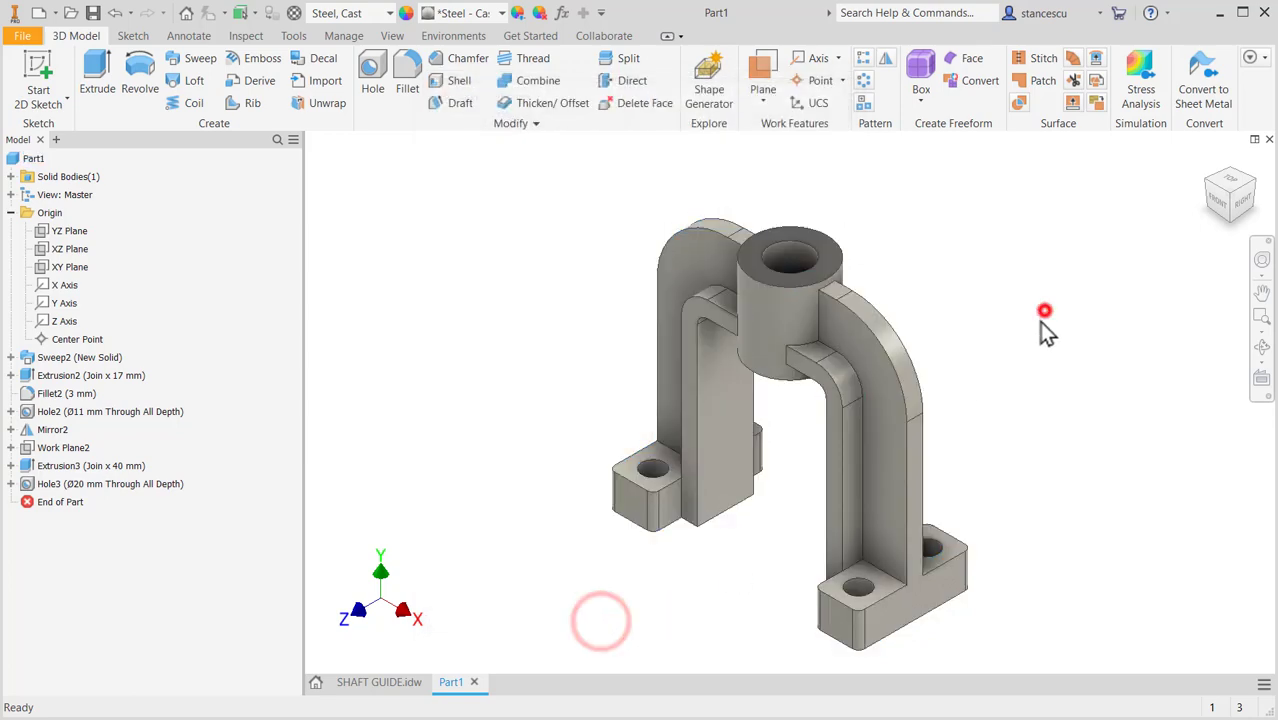